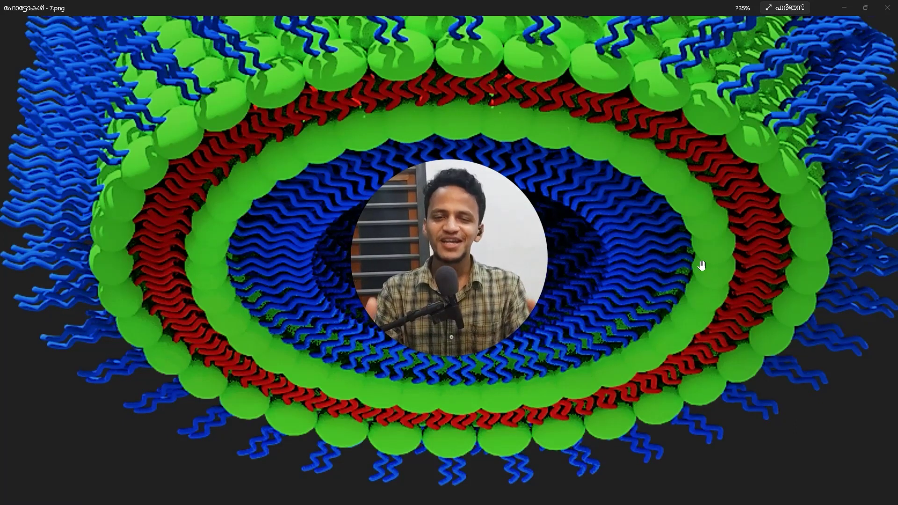
Step: Zoom into Figure 1 panel B on page 2 to show the green heads and red layer
scroll(621, 309, "up", 1)
scroll(625, 331, "down", 10)
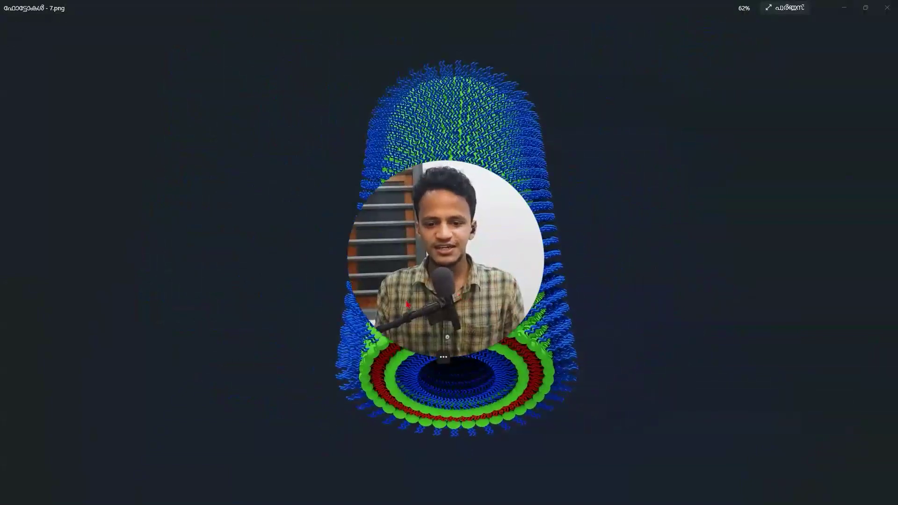
scroll(487, 335, "up", 1)
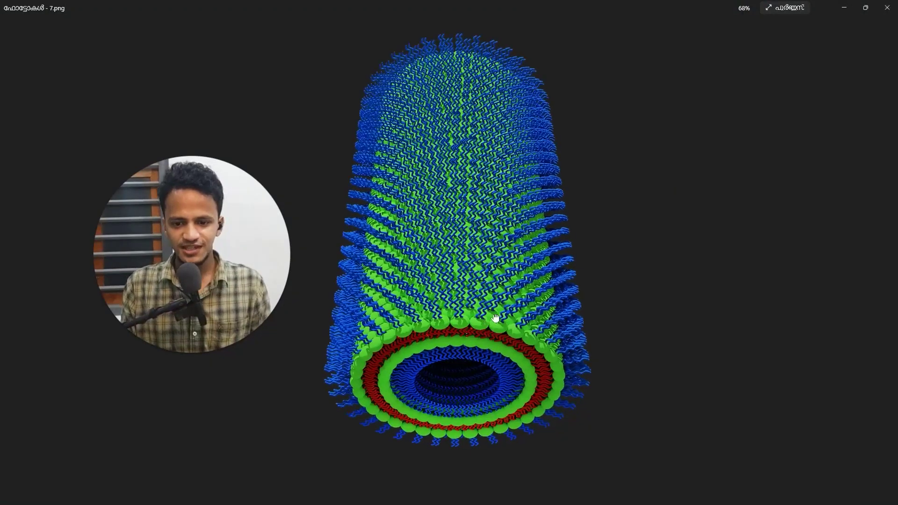
scroll(428, 400, "up", 7)
mouse_move(411, 412)
left_mouse_down()
mouse_move(457, 281)
mouse_move(482, 300)
left_mouse_up()
scroll(445, 286, "up", 8)
scroll(488, 124, "up", 3)
mouse_move(488, 124)
left_mouse_down()
mouse_move(485, 191)
mouse_move(504, 197)
left_mouse_up()
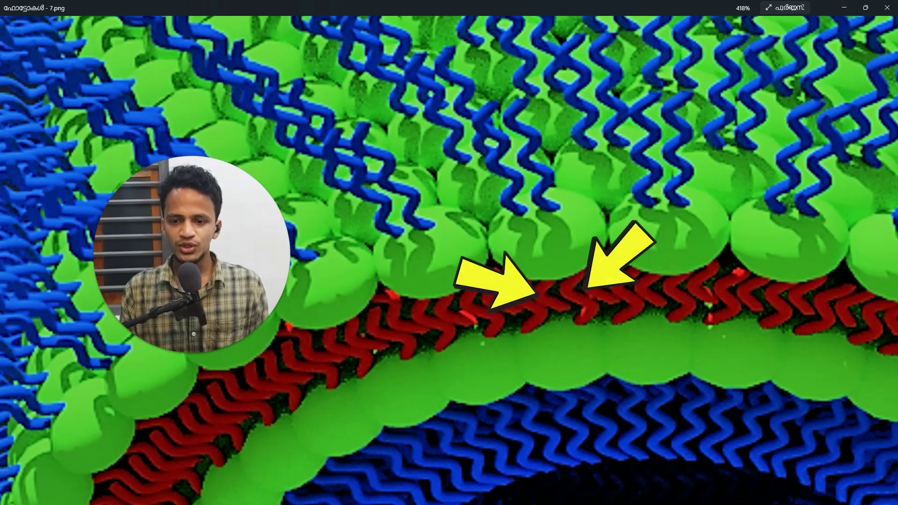
Step: Scroll on to page 3's figure of C8O3 J-aggregation tubular assemblies and bundles
scroll(522, 388, "down", 6)
scroll(524, 386, "up", 5)
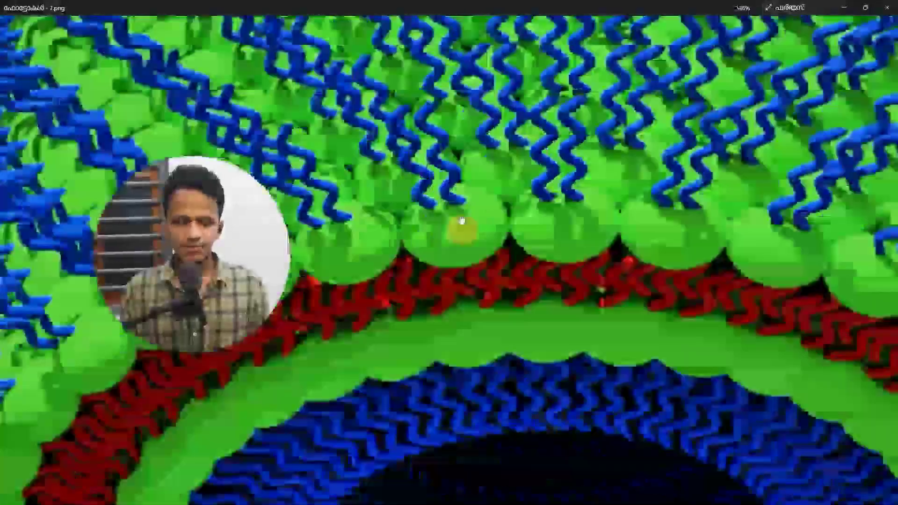
scroll(583, 269, "up", 1)
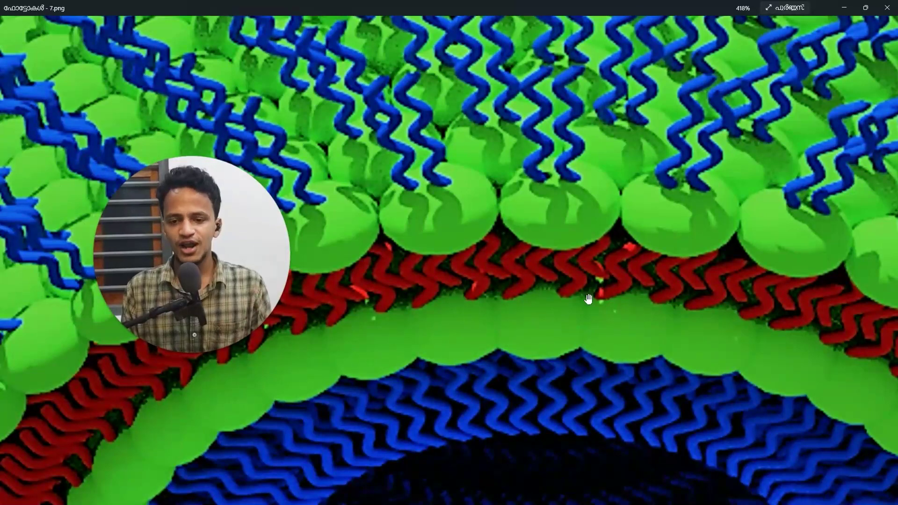
scroll(569, 293, "down", 6)
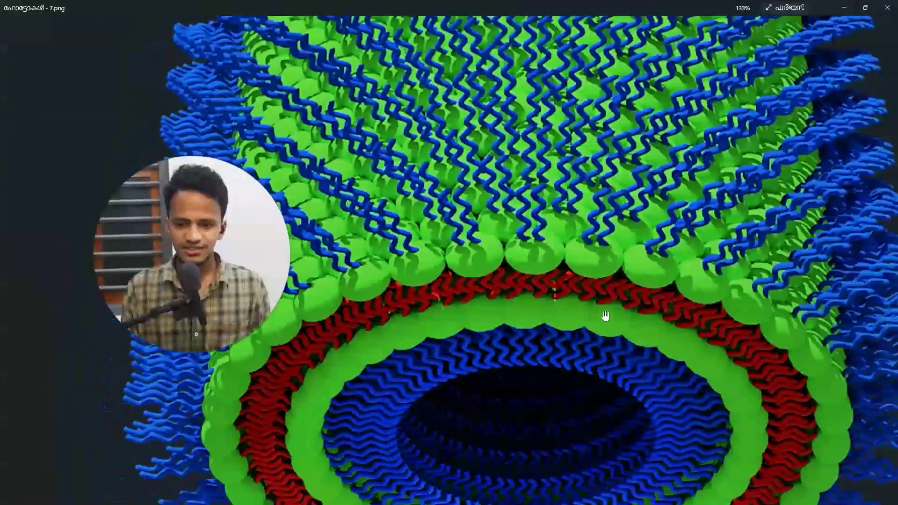
scroll(605, 316, "down", 3)
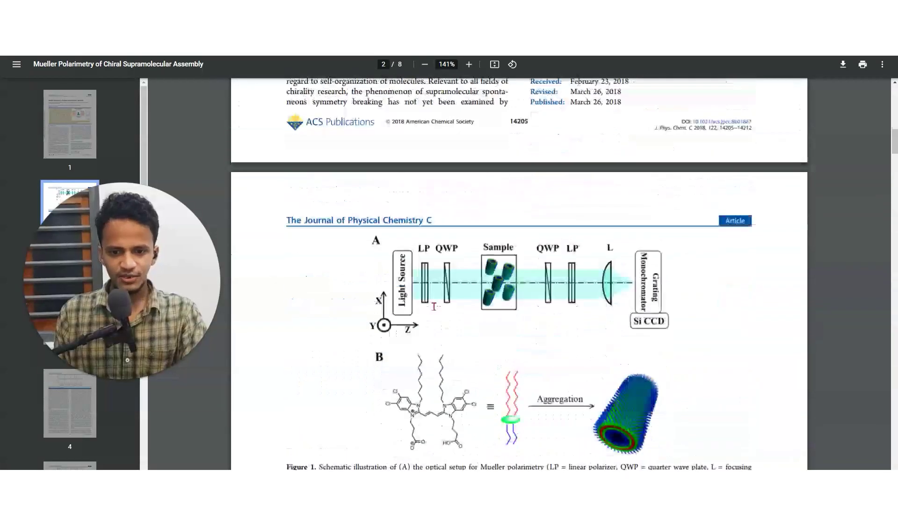
scroll(434, 307, "up", 5, "ctrl")
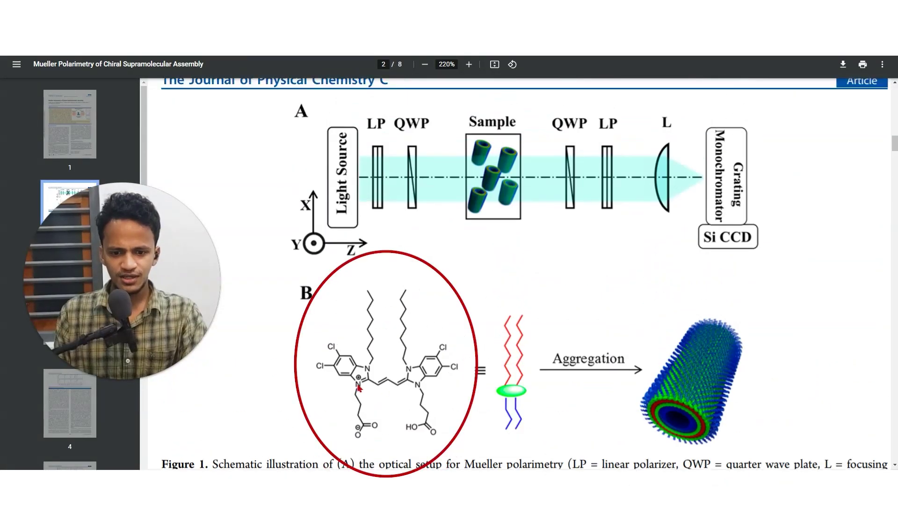
scroll(516, 361, "up", 5, "ctrl")
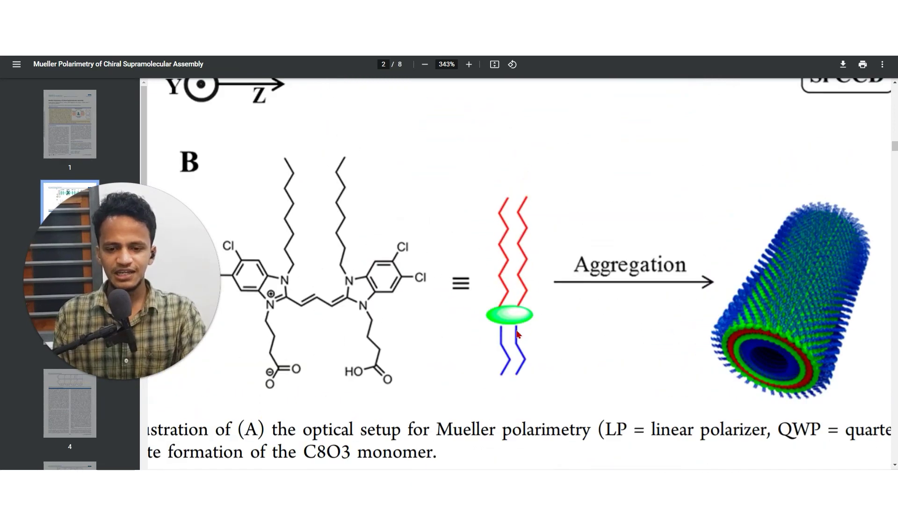
scroll(517, 334, "up", 1)
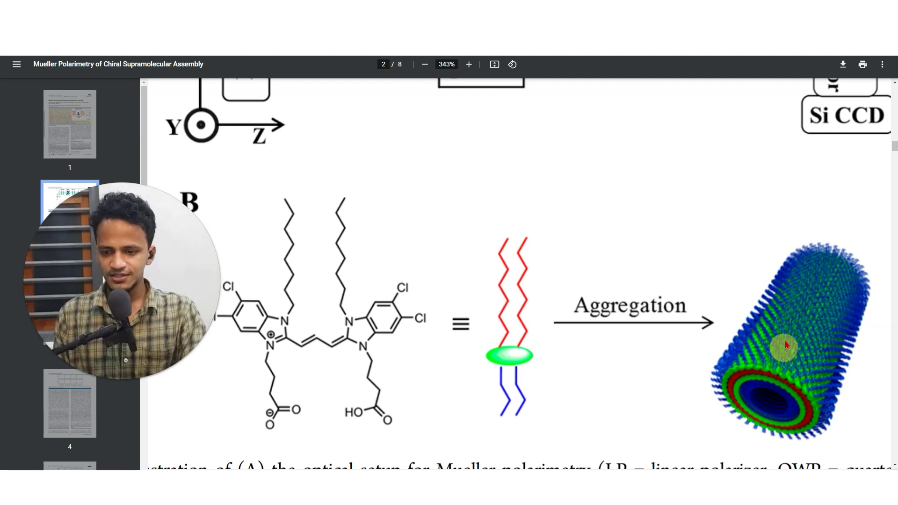
scroll(673, 339, "down", 2)
scroll(673, 339, "down", 3, "ctrl")
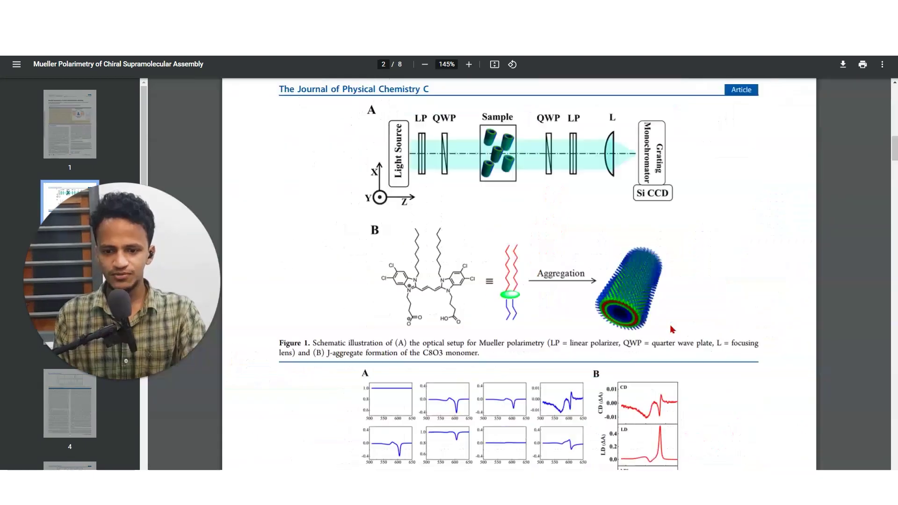
scroll(515, 187, "down", 5)
scroll(493, 133, "up", 2, "ctrl")
scroll(492, 133, "up", 2, "ctrl")
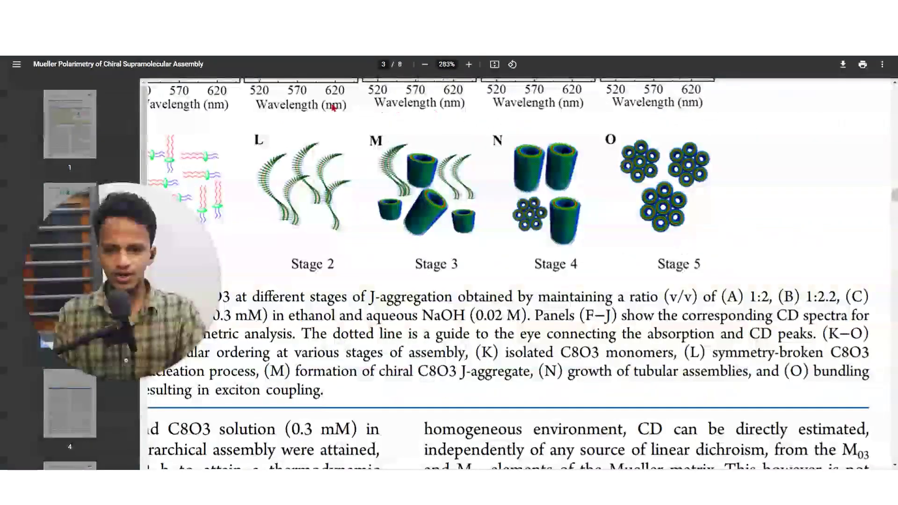
scroll(696, 239, "up", 3, "ctrl")
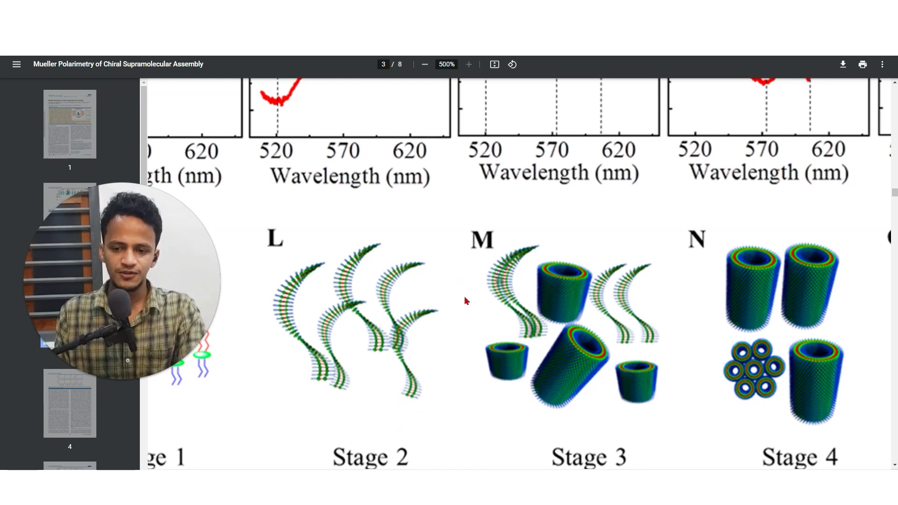
scroll(465, 301, "down", 13, "ctrl")
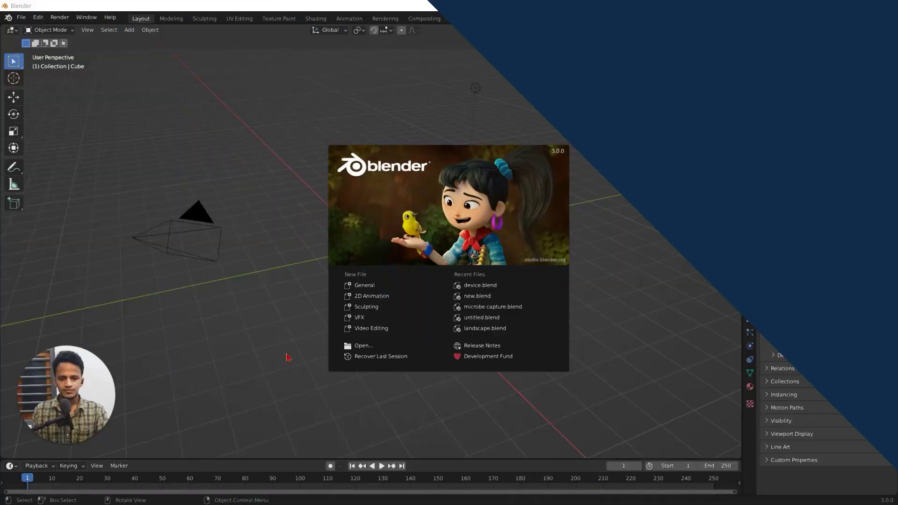
Step: Dismiss the splash screen and delete the default cube
left_click(281, 325)
scroll(386, 273, "up", 2)
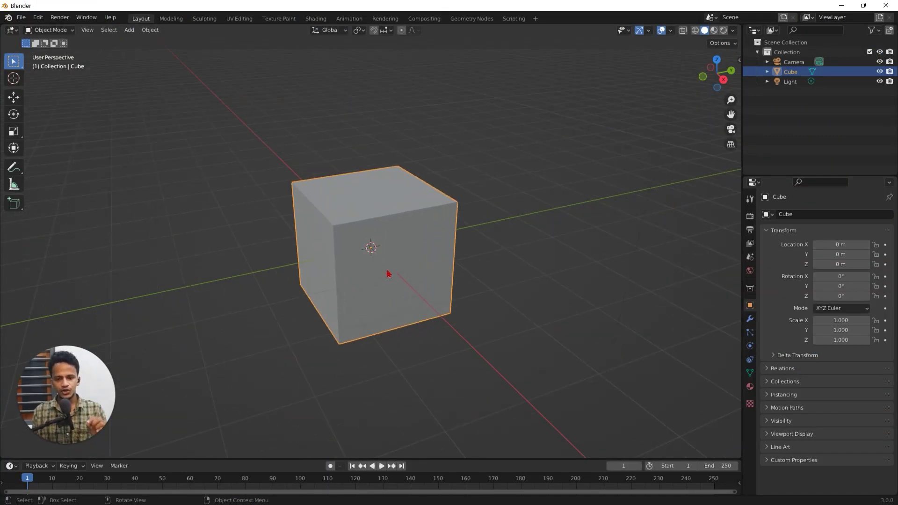
key("x")
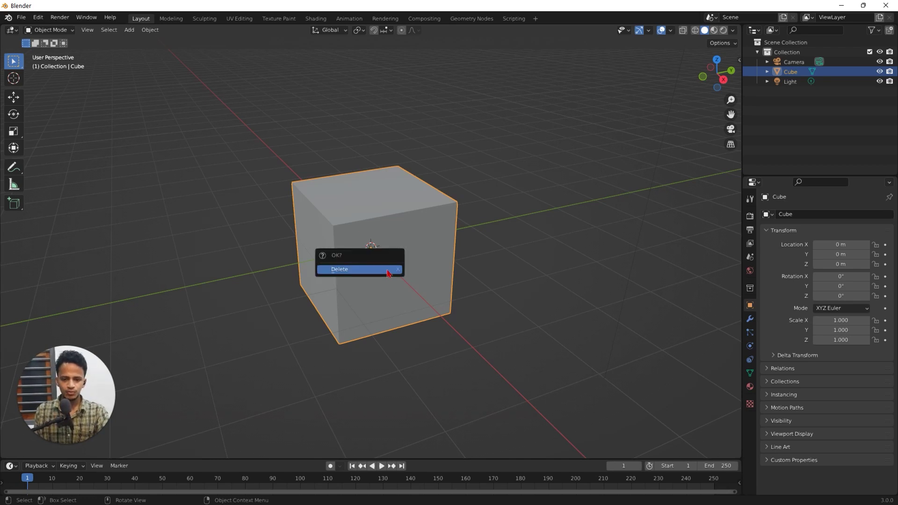
left_click(388, 270)
middle_click_drag(407, 223, 413, 260)
Step: Add a UV sphere at the scene origin
key("shift+a")
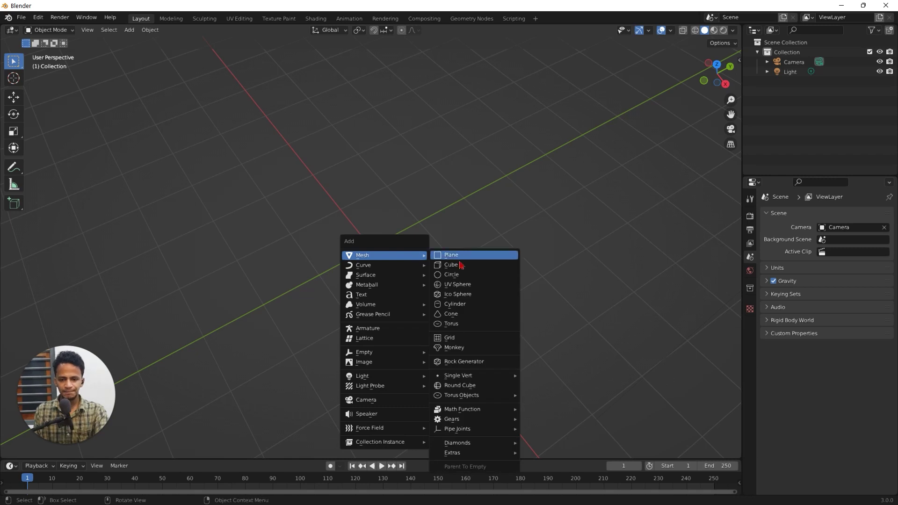
left_click(457, 284)
middle_click_drag(472, 288, 363, 293)
middle_click_drag(566, 292, 553, 317)
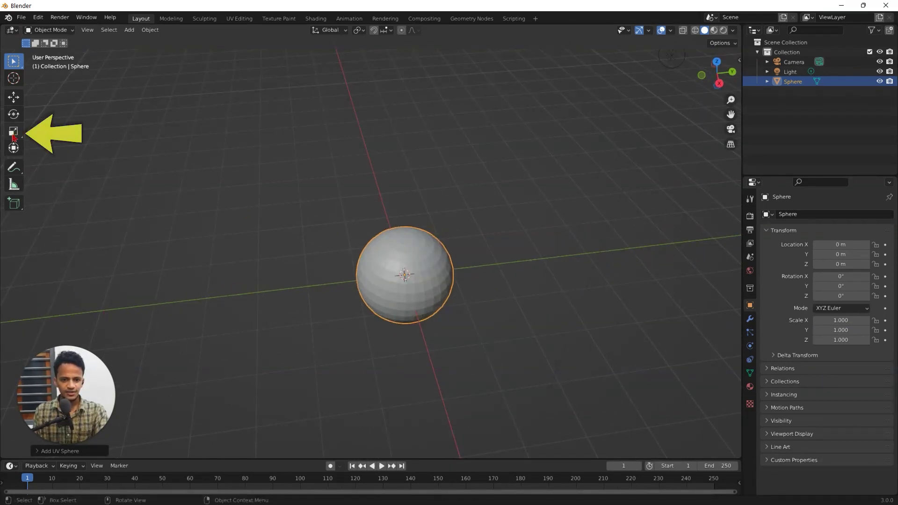
Step: Scale the sphere to Y 1.765 and Z 0.805, keeping X at 1.000
left_click(13, 135)
scroll(371, 262, "up", 3)
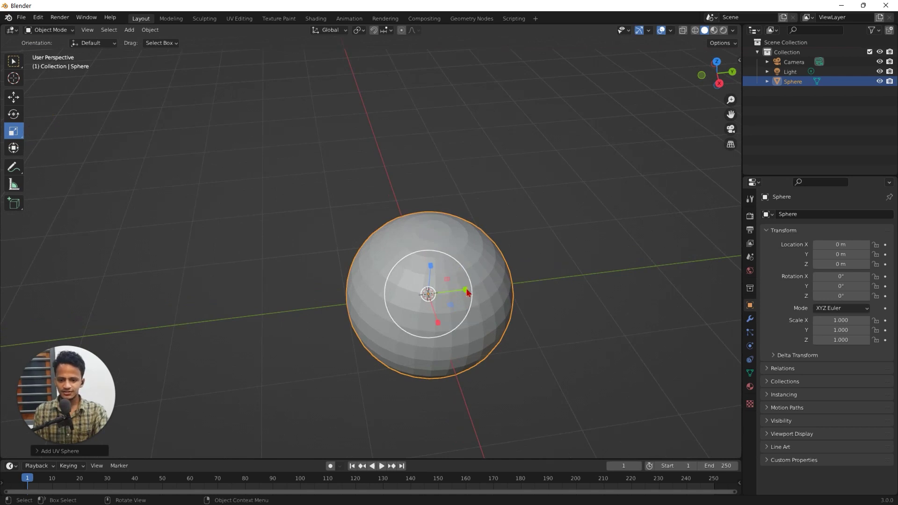
left_click_drag(467, 292, 505, 284)
scroll(466, 289, "down", 3)
middle_click_drag(467, 289, 447, 251)
scroll(444, 253, "up", 5)
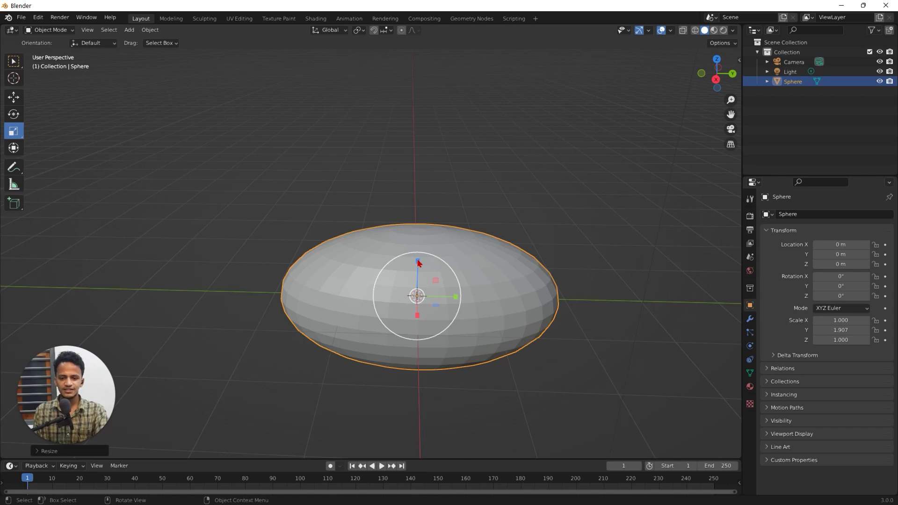
middle_click_drag(420, 262, 418, 255)
middle_click_drag(444, 314, 446, 333)
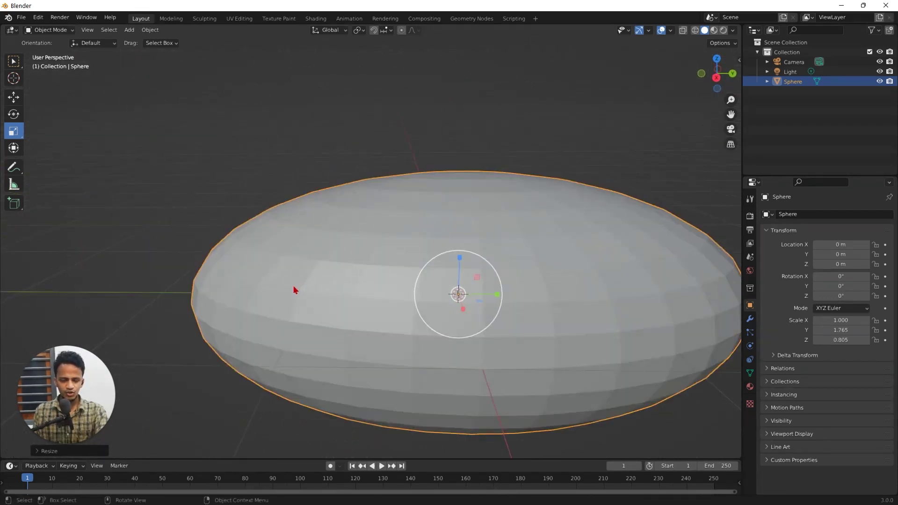
scroll(294, 289, "up", 2)
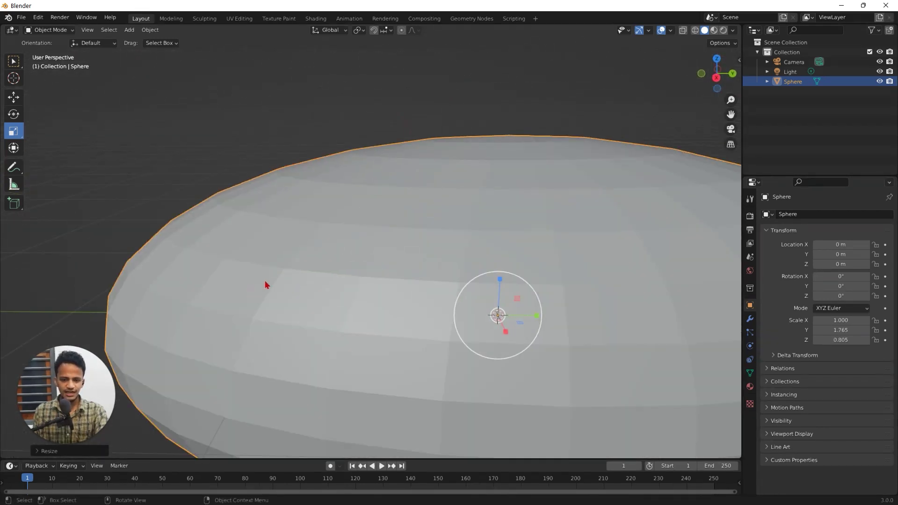
middle_click_drag(265, 285, 349, 294)
scroll(349, 295, "down", 5)
scroll(374, 371, "up", 2)
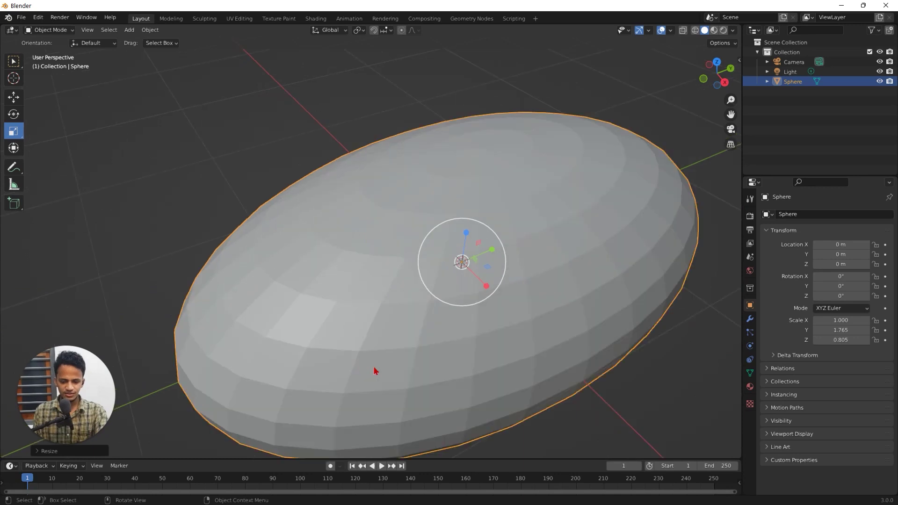
Step: Shade the ellipsoid smooth, then view it from top and deselect it
right_click(400, 338)
left_click(392, 326)
scroll(391, 326, "down", 2)
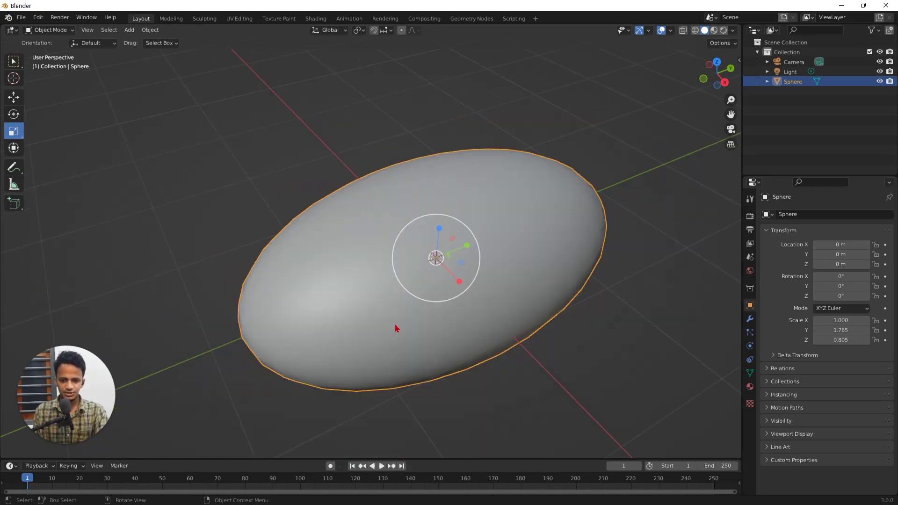
middle_click_drag(391, 326, 280, 280)
key("KP_7")
left_click(497, 351)
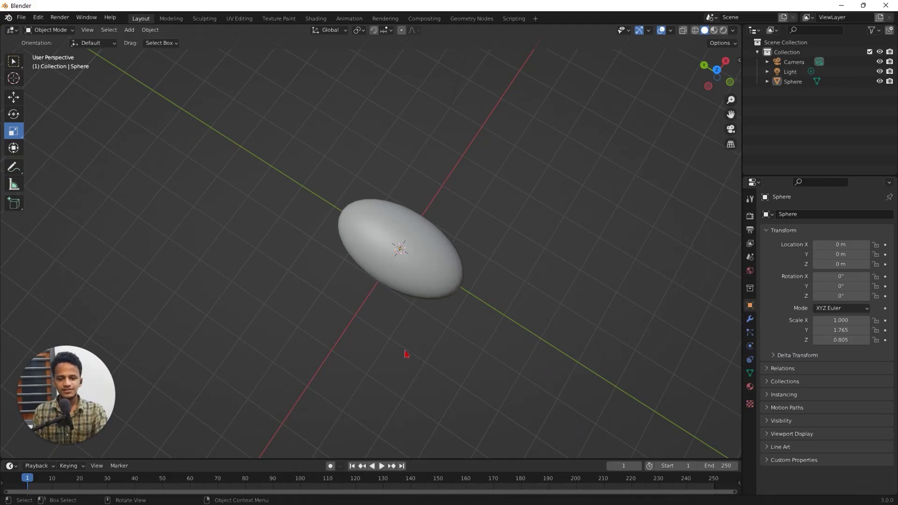
middle_click_drag(406, 354, 357, 340)
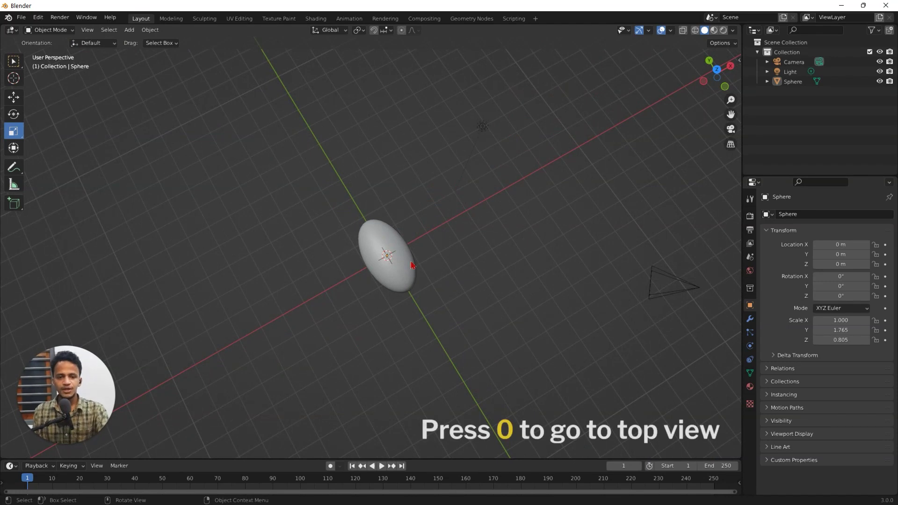
Step: Add a Bezier curve to the scene, viewed from the top
key("KP_7")
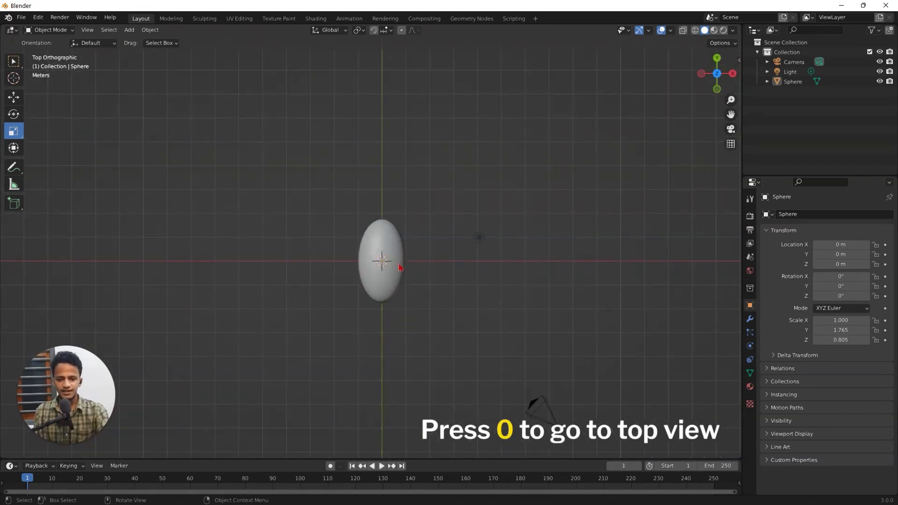
middle_click_drag(311, 251, 515, 224, "shift")
scroll(445, 241, "up", 3)
key("shift+a")
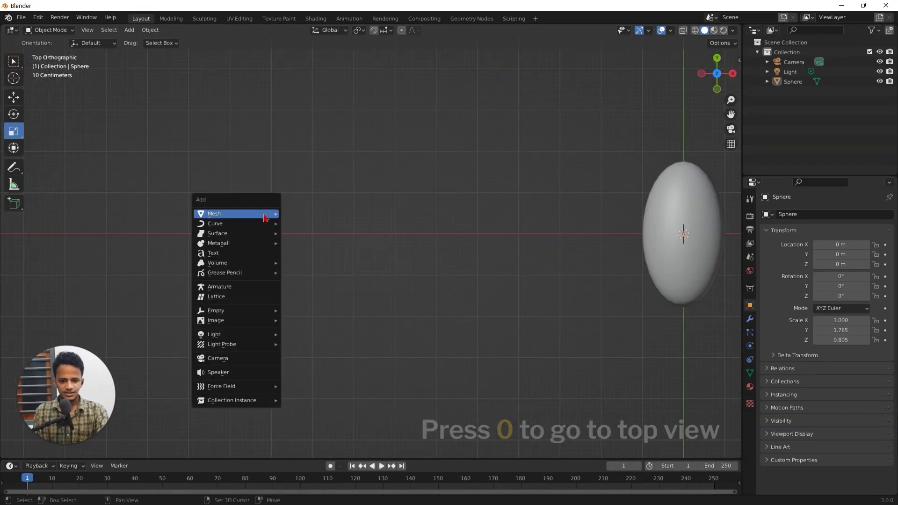
mouse_move(262, 224)
left_click(291, 223)
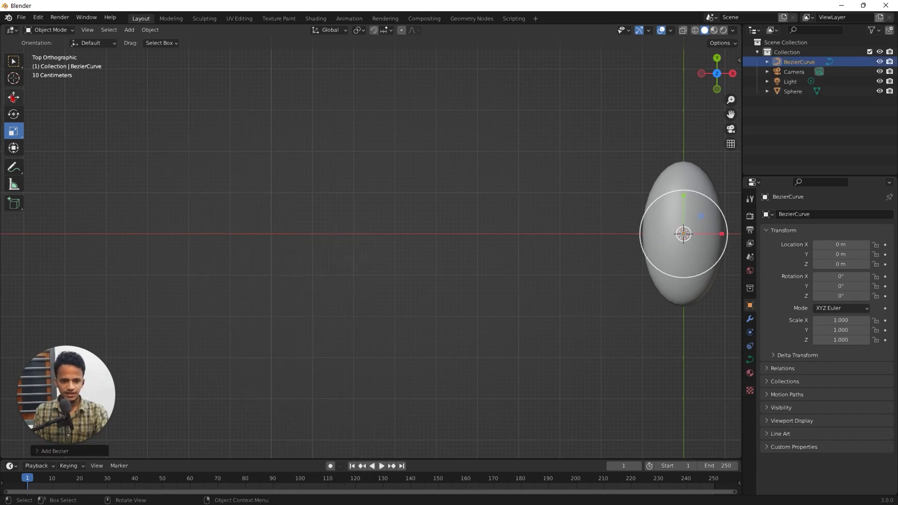
Step: Move the Bezier curve left to Location X -8.9479 m
left_click(13, 97)
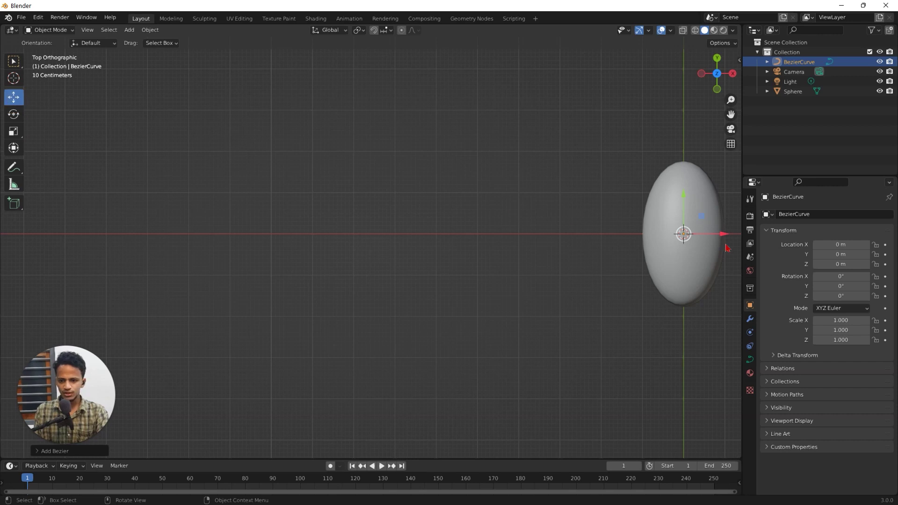
left_click_drag(724, 234, 354, 218)
scroll(348, 219, "up", 4)
middle_click_drag(251, 221, 345, 256, "shift")
scroll(412, 272, "up", 4)
Step: Enter Edit Mode on the curve and select its right control point
scroll(341, 299, "down", 2)
key("Tab")
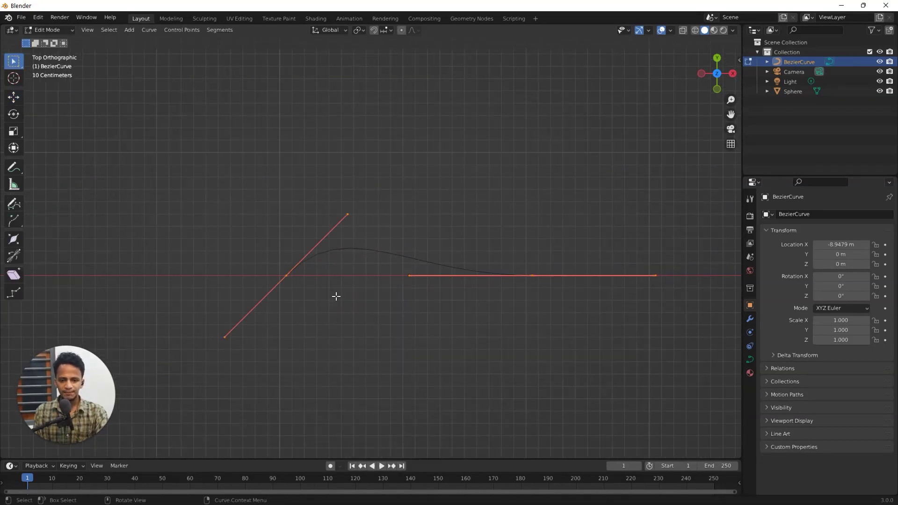
left_click(531, 276)
left_click(287, 276)
left_click(531, 277)
scroll(259, 292, "up", 1)
left_click(269, 281)
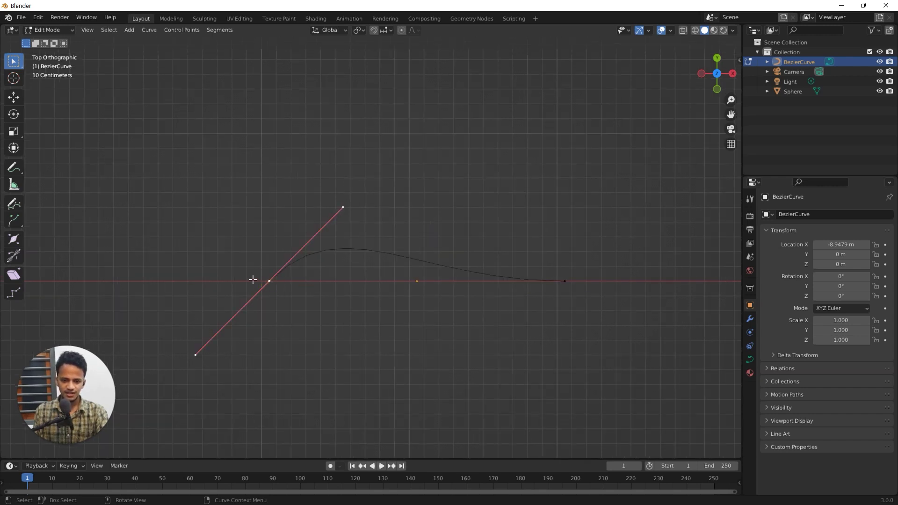
left_click(561, 282)
Step: Raise the right control point upward to form the wave's crest
key("shift+space")
key("g")
left_click_drag(566, 237, 554, 80)
scroll(562, 138, "up", 3)
middle_click_drag(702, 58, 553, 167, "shift")
left_click_drag(593, 159, 578, 159)
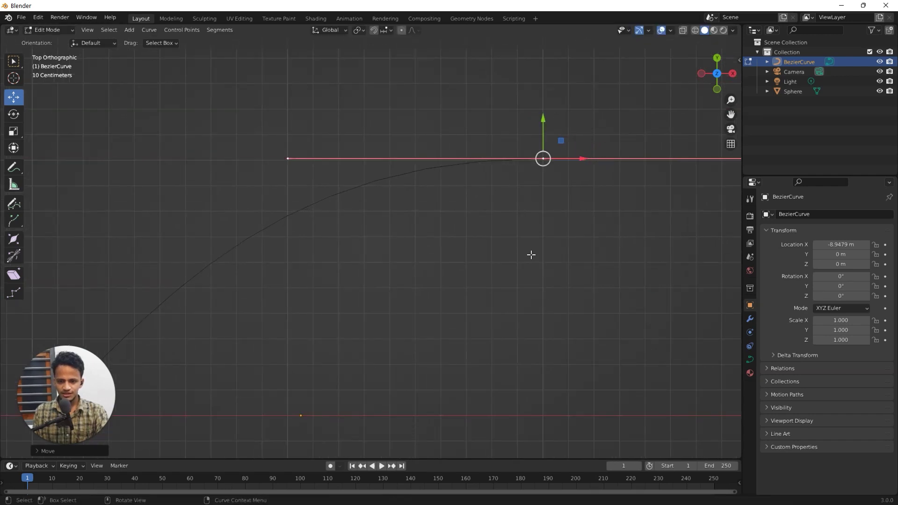
scroll(455, 270, "down", 5)
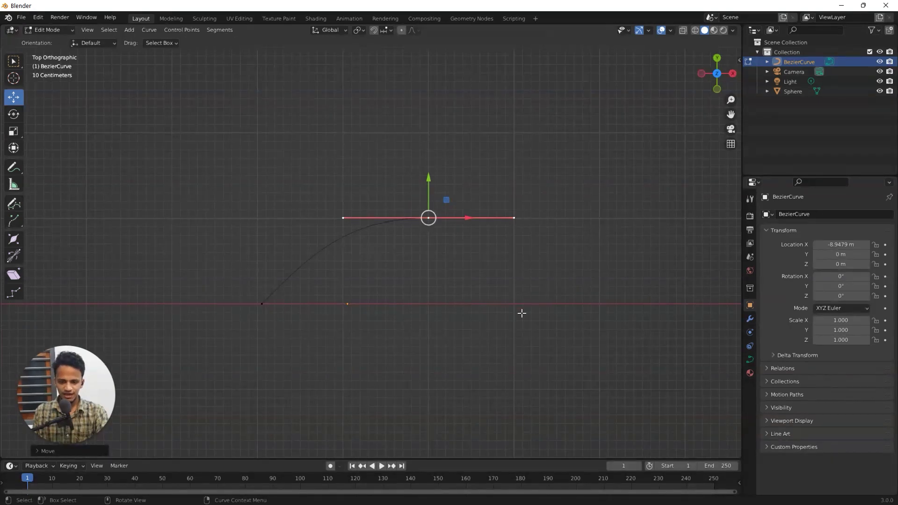
scroll(522, 313, "up", 1)
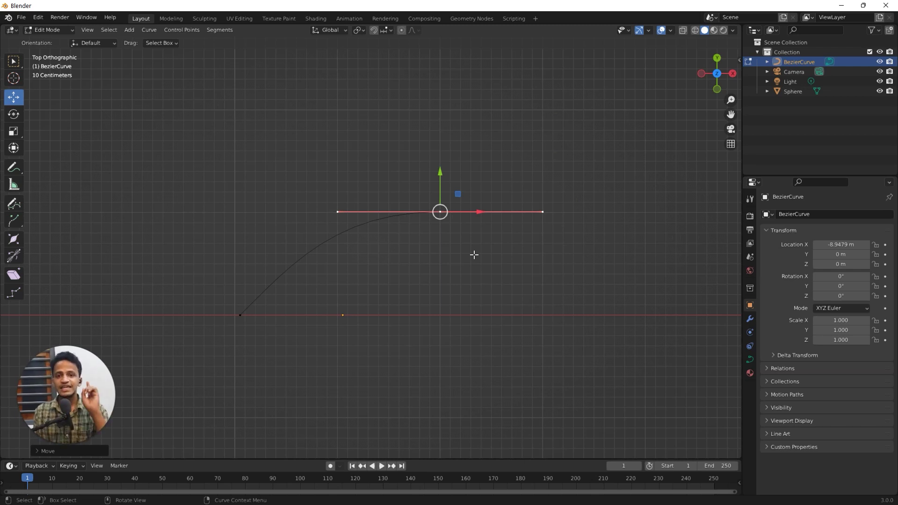
Step: Extrude a new end point onto the axis and tilt its handle to even the arch
key("g")
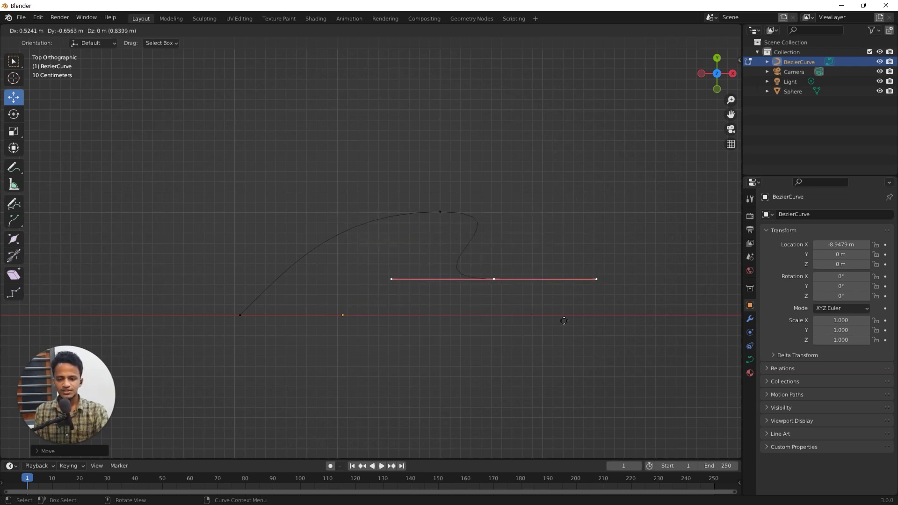
left_click(680, 357)
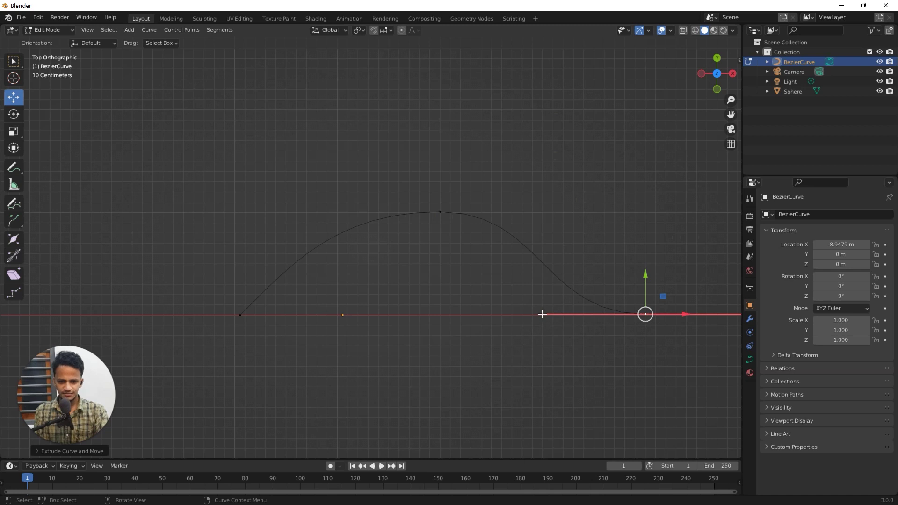
scroll(542, 314, "down", 1)
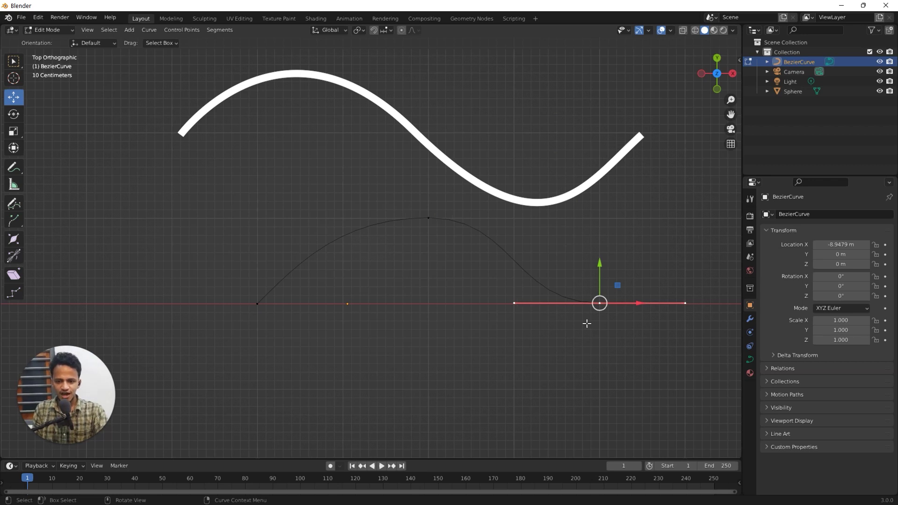
left_click(514, 304)
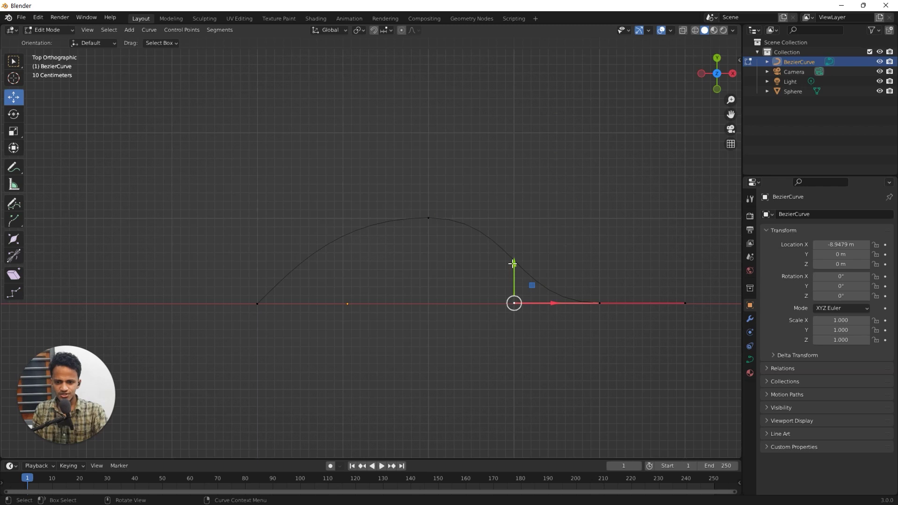
left_click_drag(513, 264, 526, 196)
Step: Shorten the crest point's right handle to round the arch
left_click(433, 218)
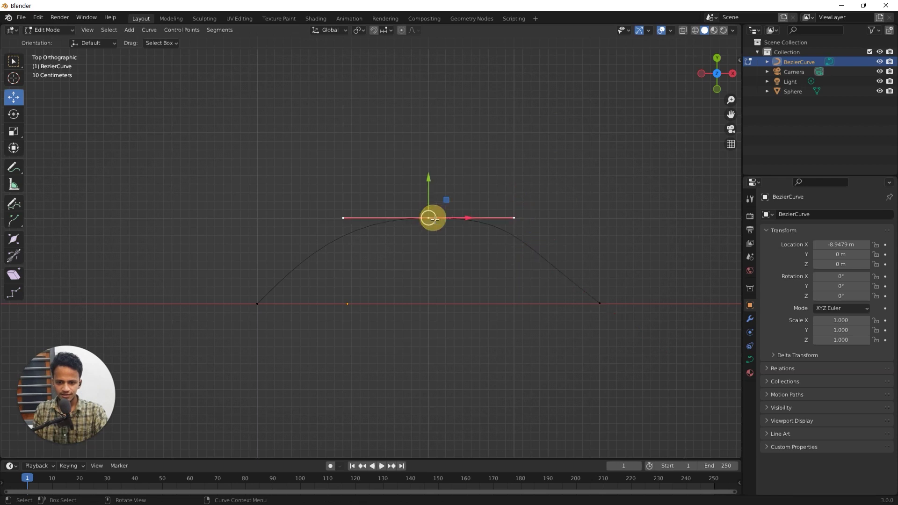
left_click(507, 219)
scroll(509, 232, "up", 1)
scroll(509, 232, "up", 2)
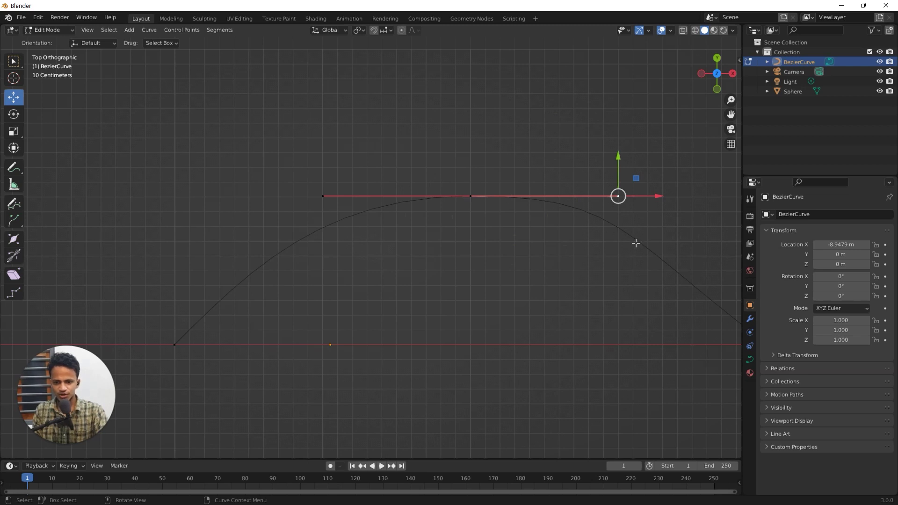
left_click(471, 196)
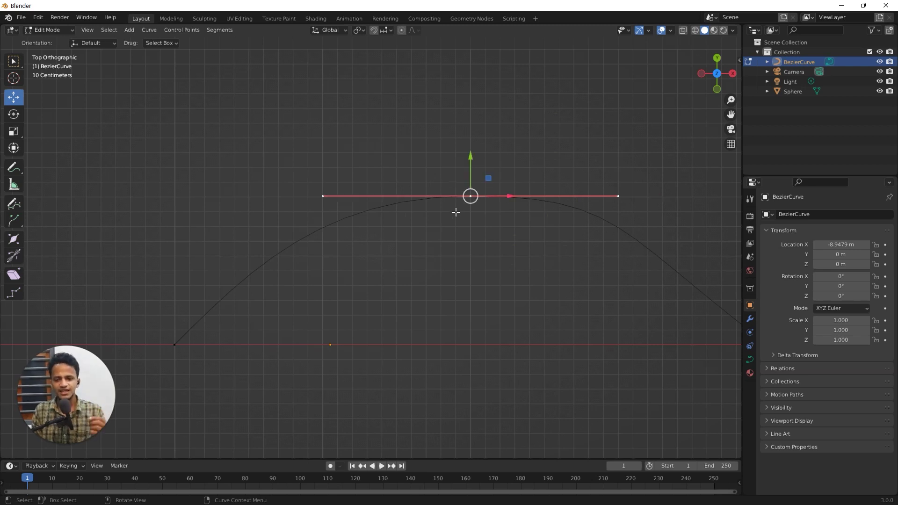
left_click(620, 195)
left_click(470, 196)
left_click(619, 196)
left_click_drag(654, 195, 619, 194)
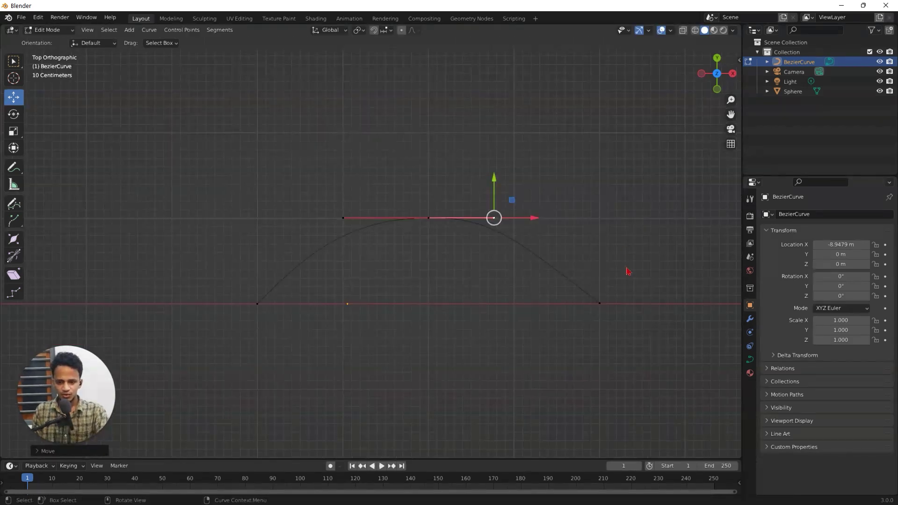
Step: Move the end point down into a trough and flatten it with its upper handle
key("Tab")
scroll(608, 273, "down", 3)
scroll(618, 280, "down", 3)
middle_click_drag(496, 276, 426, 230, "shift")
scroll(447, 231, "up", 2)
key("Tab")
left_click_drag(435, 225, 580, 296)
left_click(508, 241)
left_click_drag(508, 213, 498, 250)
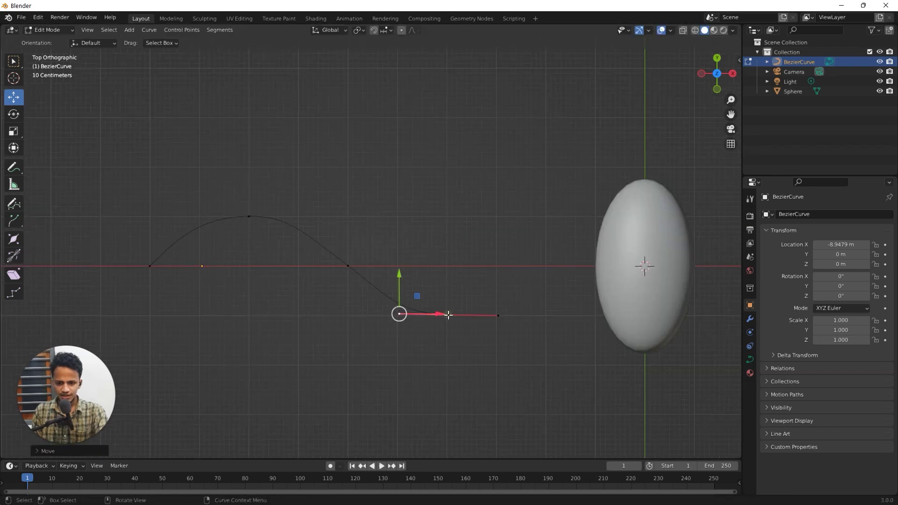
Step: Extrude a final end point back up to the axis and smooth the rising handles
left_click(448, 315)
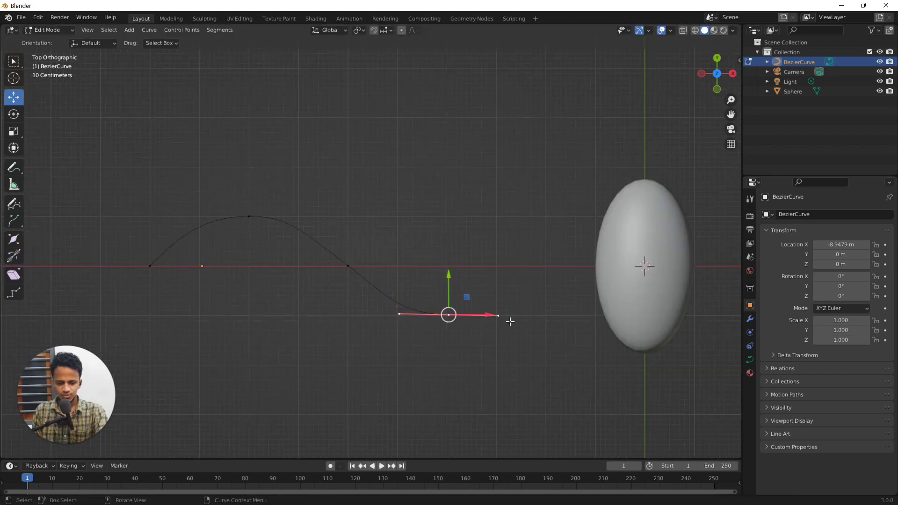
key("g")
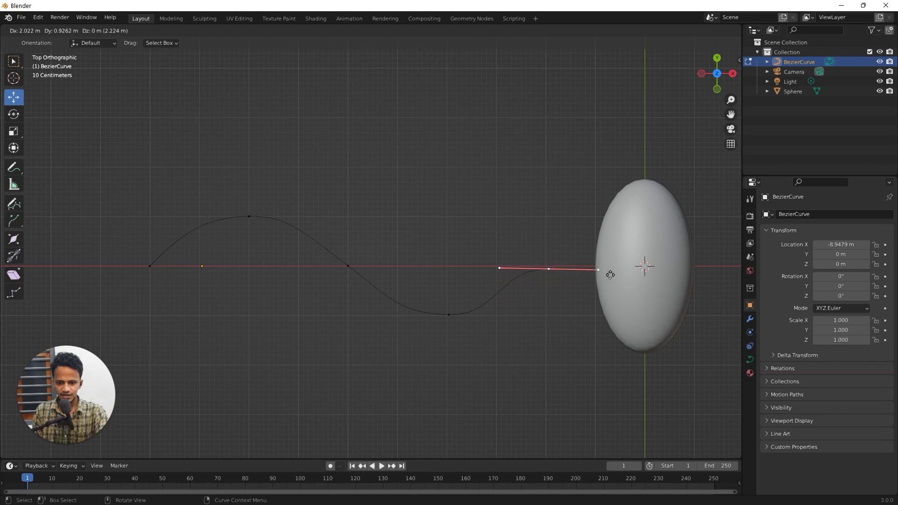
left_click(607, 272)
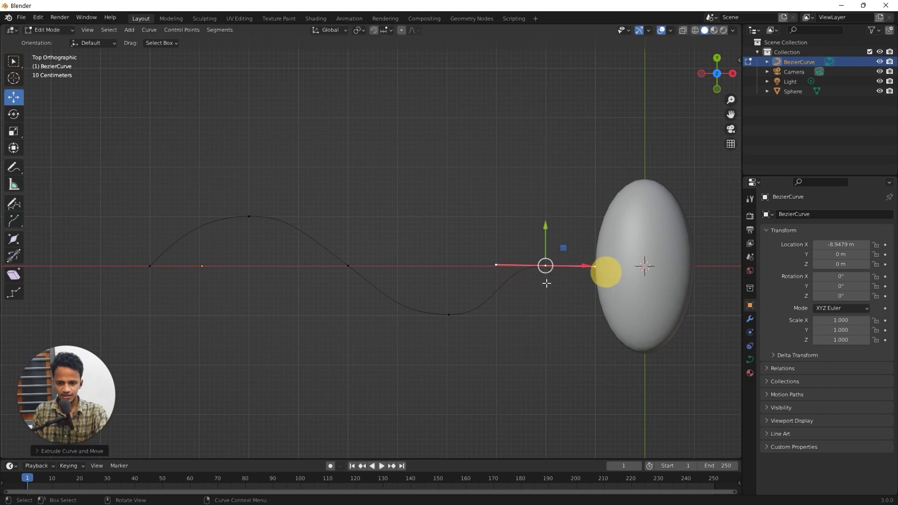
left_click(497, 265)
left_click_drag(496, 229, 489, 265)
scroll(506, 281, "up", 3)
left_click(591, 365)
left_click_drag(634, 368, 596, 373)
left_click_drag(418, 361, 494, 362)
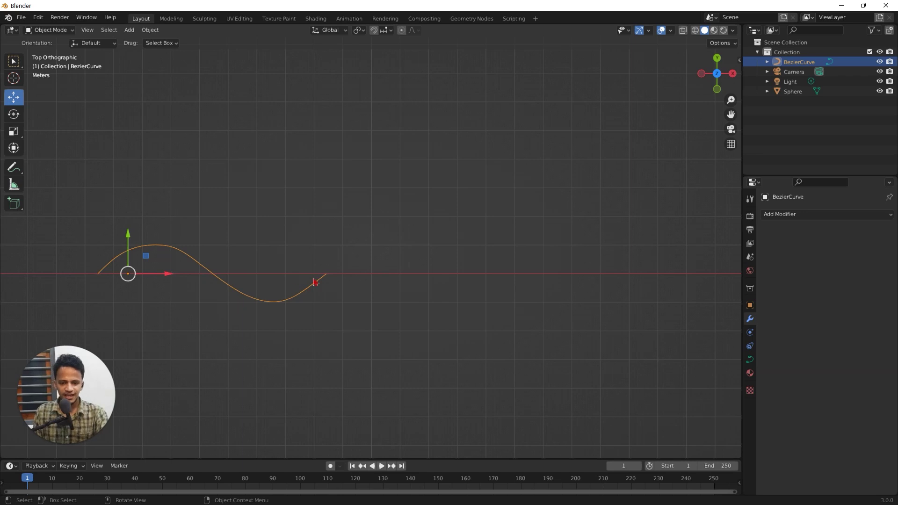
Step: Continue the wave from its end point with further extruded points
key("Tab")
left_click(326, 274)
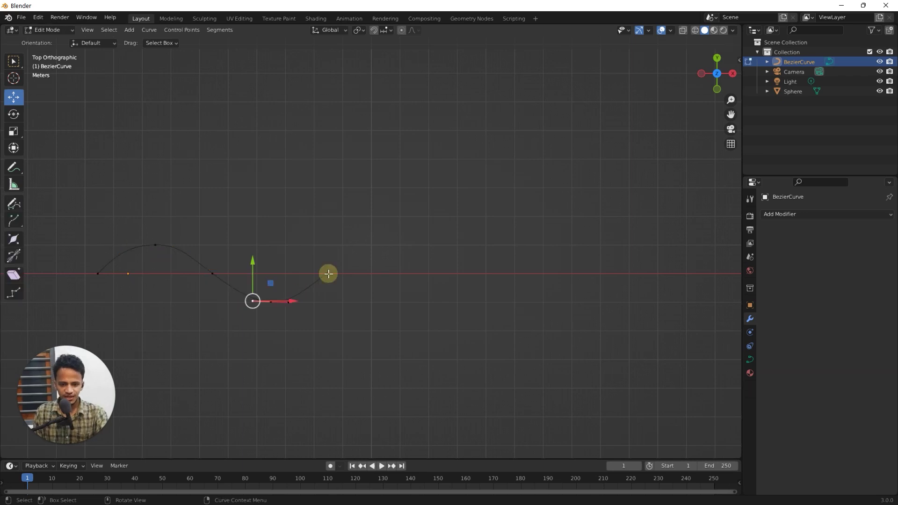
scroll(374, 280, "up", 1)
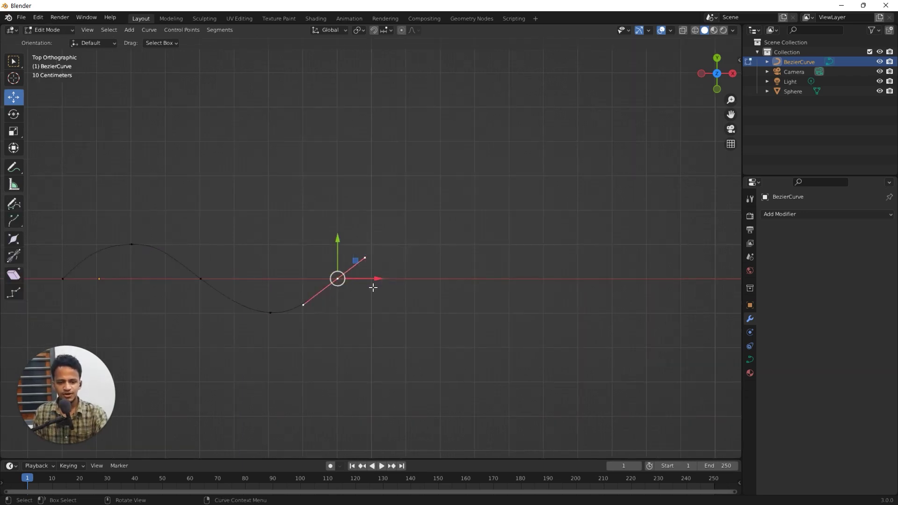
key("g")
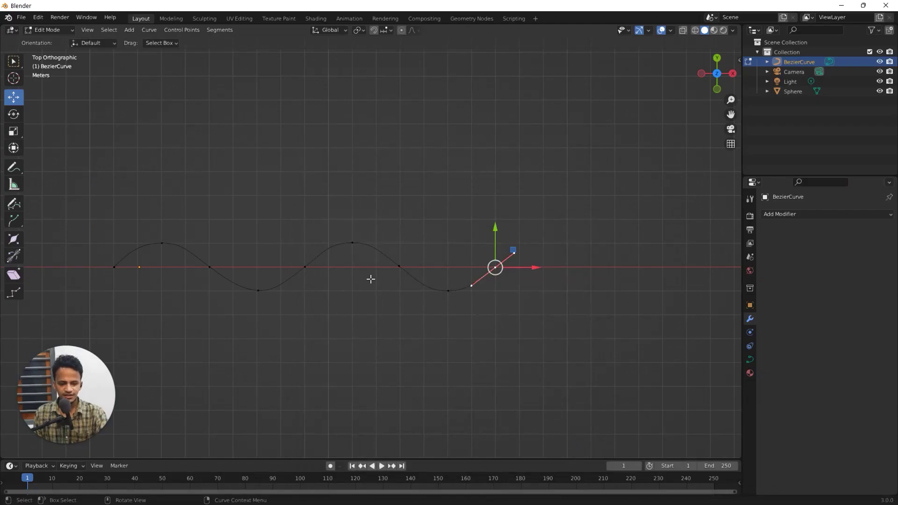
key("Tab")
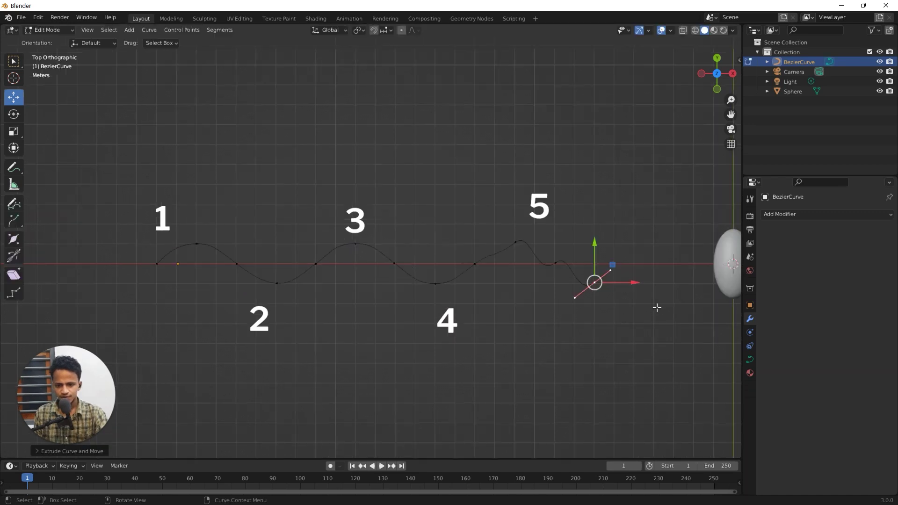
Step: Extrude another wave section and even out its trough and final rise handles
key("e")
left_click(724, 263)
scroll(613, 245, "up", 2)
middle_click_drag(614, 245, 402, 226, "shift")
scroll(401, 226, "up", 5)
left_click_drag(564, 272, 543, 280)
left_click(412, 199)
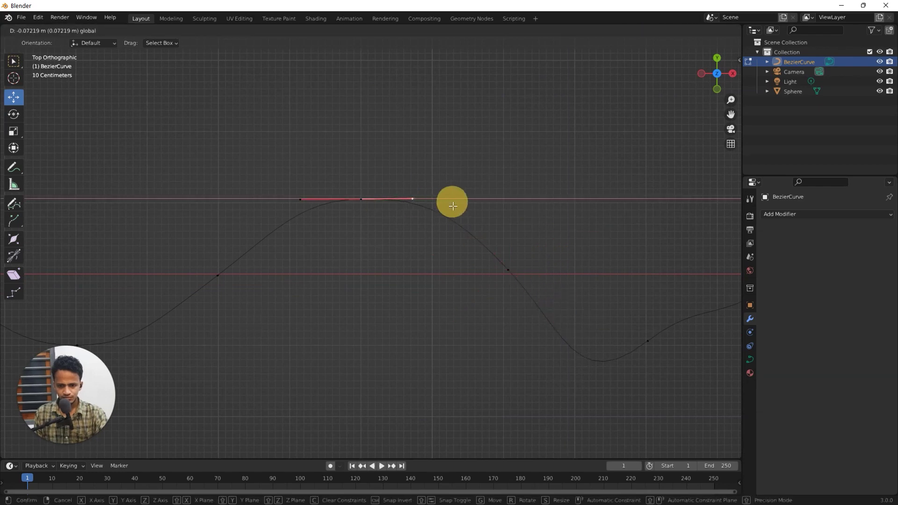
left_click(512, 271)
scroll(576, 363, "down", 3)
scroll(575, 363, "up", 3)
left_click_drag(525, 330, 529, 318)
middle_click_drag(608, 299, 431, 323, "shift")
mouse_move(693, 276)
left_mouse_down()
mouse_move(709, 259)
mouse_move(687, 275)
left_mouse_up()
scroll(450, 387, "down", 1)
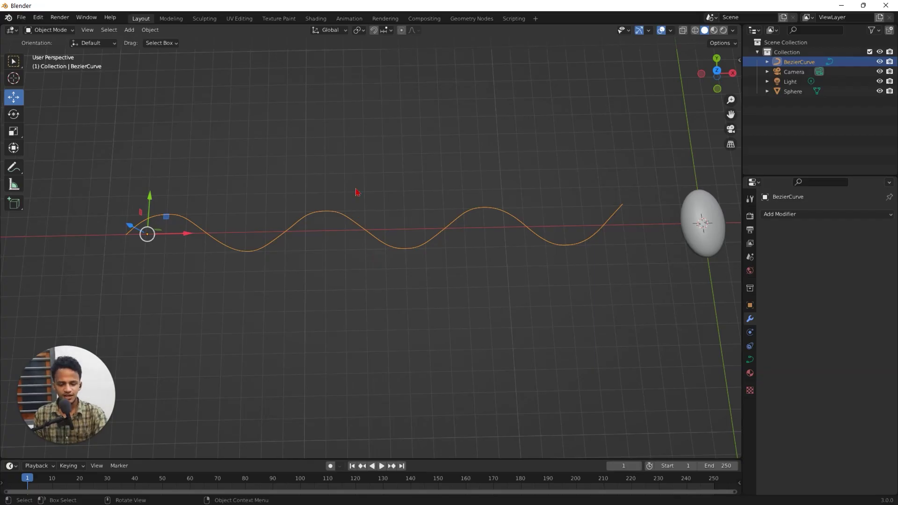
Step: Duplicate the wave curve and move the copy forward beside the original
key("shift+d")
left_click(357, 190)
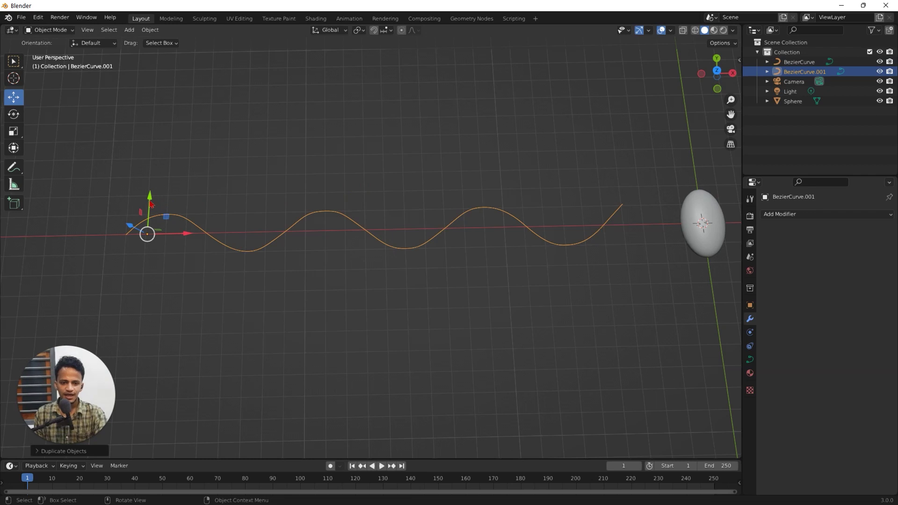
left_click_drag(150, 202, 134, 291)
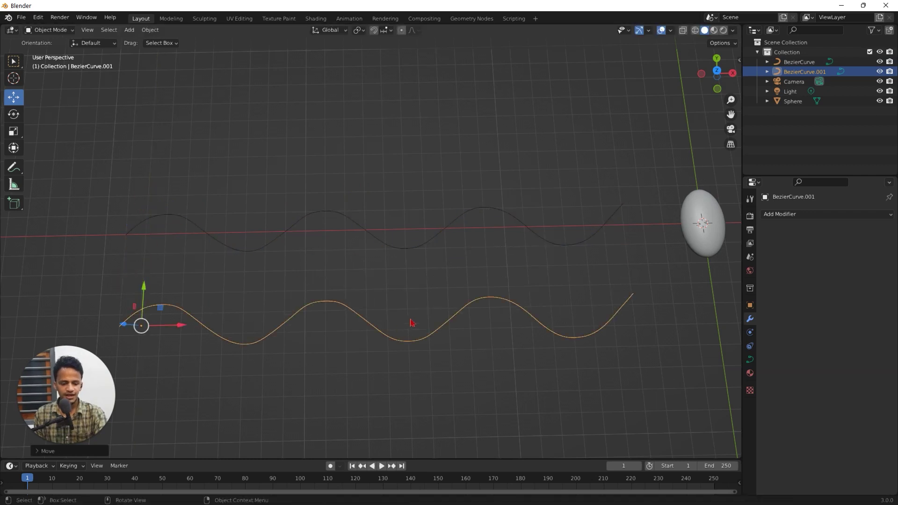
scroll(335, 251, "down", 2, "shift")
Step: Delete the copy's right-half points, trimming it to one crest and trough
key("Tab")
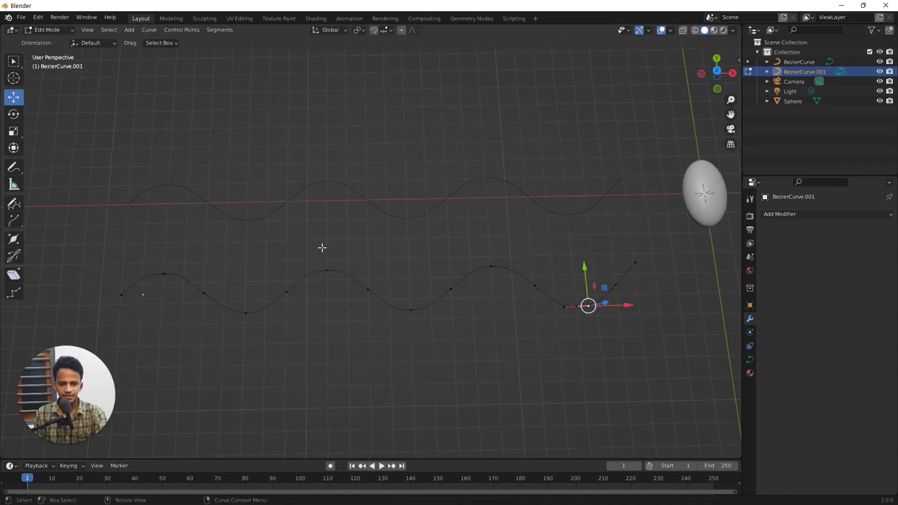
left_click_drag(367, 247, 668, 393)
key("x")
left_click(615, 348)
key("Tab")
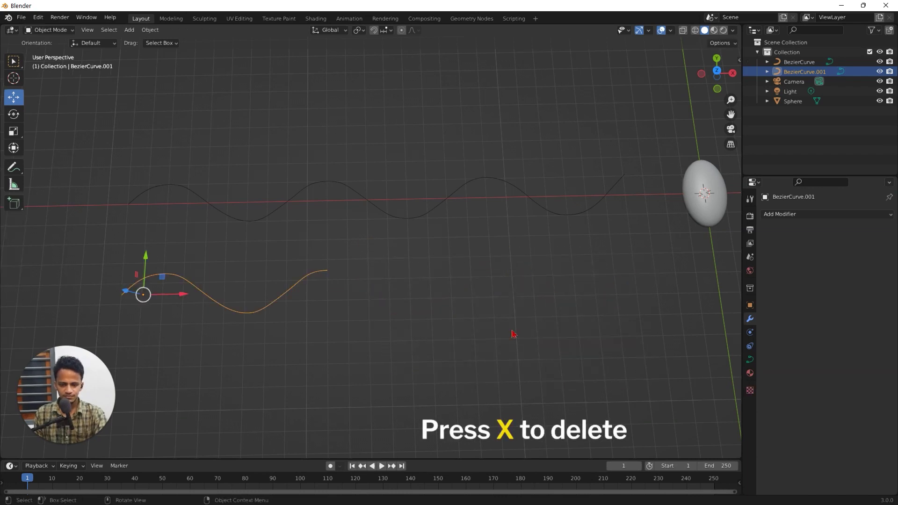
middle_click_drag(261, 331, 373, 256)
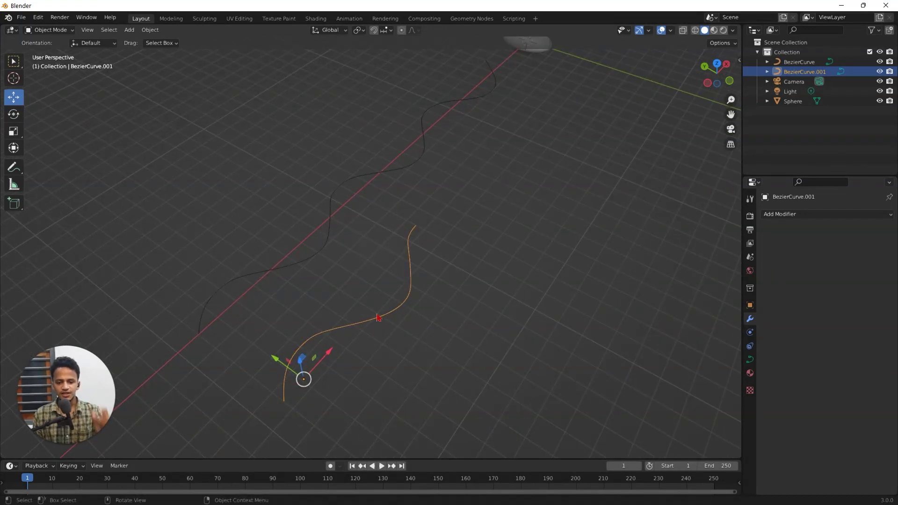
Step: Give the first wavy curve a round bevel with 0.2 m depth under Geometry > Bevel
left_click(751, 361)
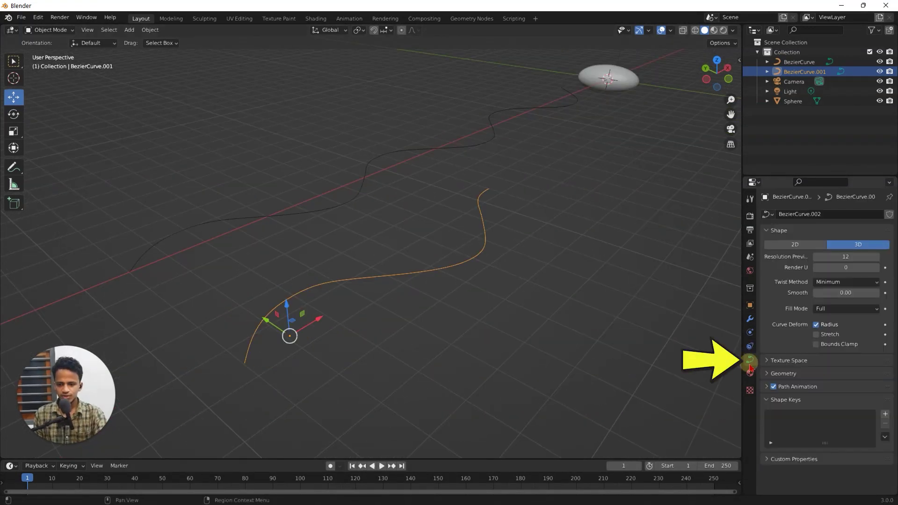
left_click(768, 373)
scroll(811, 419, "down", 4)
scroll(796, 403, "down", 2)
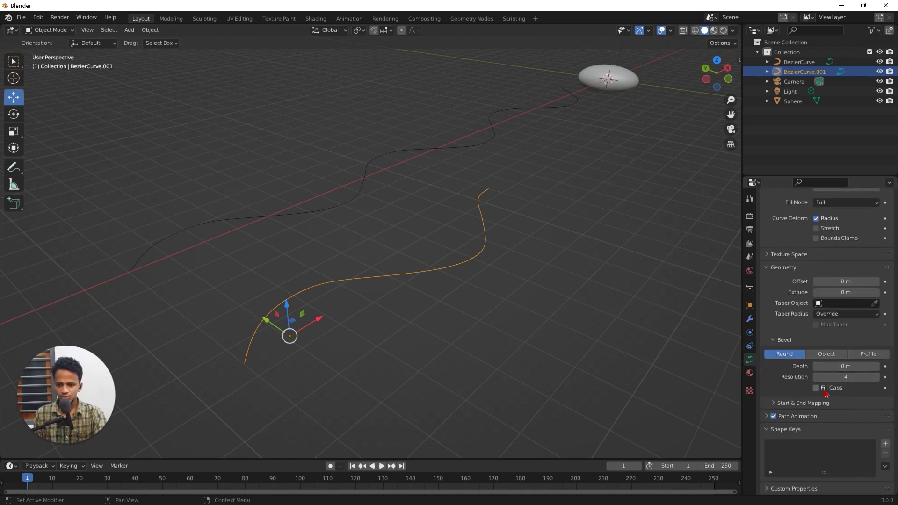
left_click(845, 367)
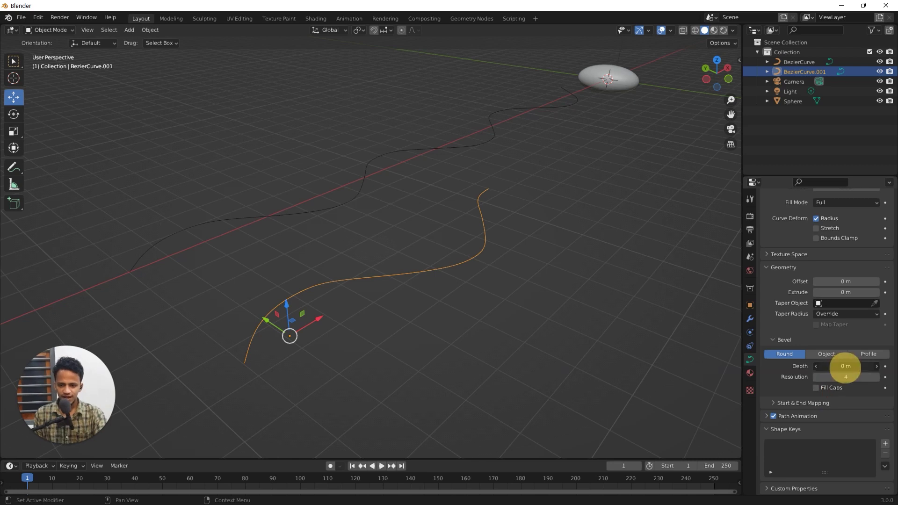
left_click_drag(845, 366, 858, 366)
scroll(212, 353, "up", 4)
middle_click_drag(212, 360, 367, 258)
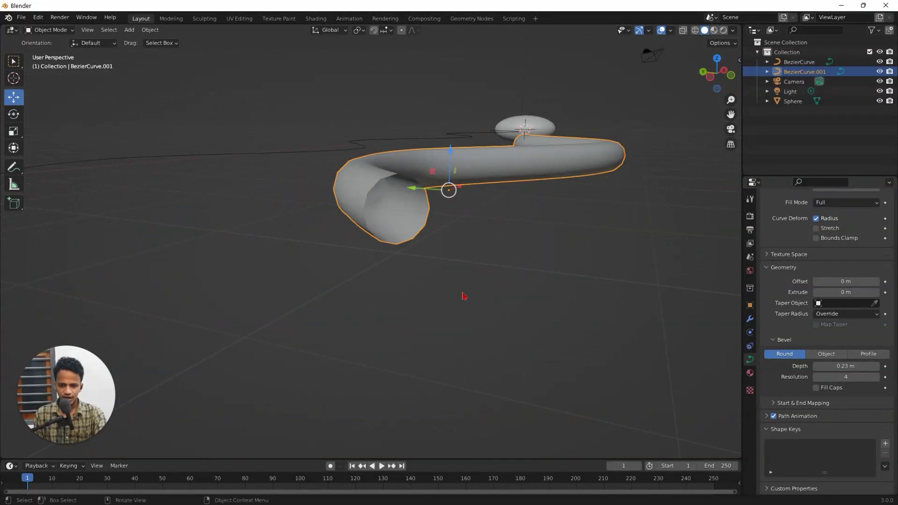
middle_click_drag(464, 297, 447, 304)
left_click(833, 366)
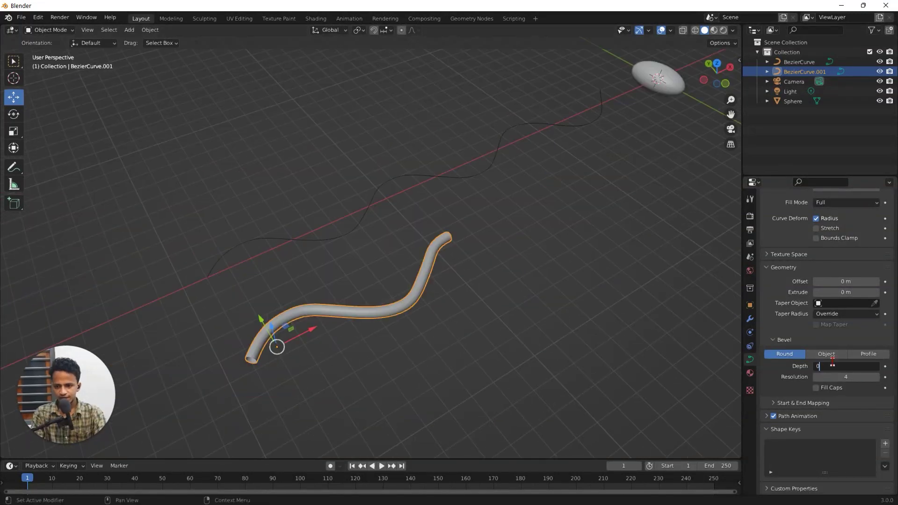
key("Return")
Step: Set the long wavy curve's bevel depth to 0.2 m as well, then view from the top
left_click(381, 190)
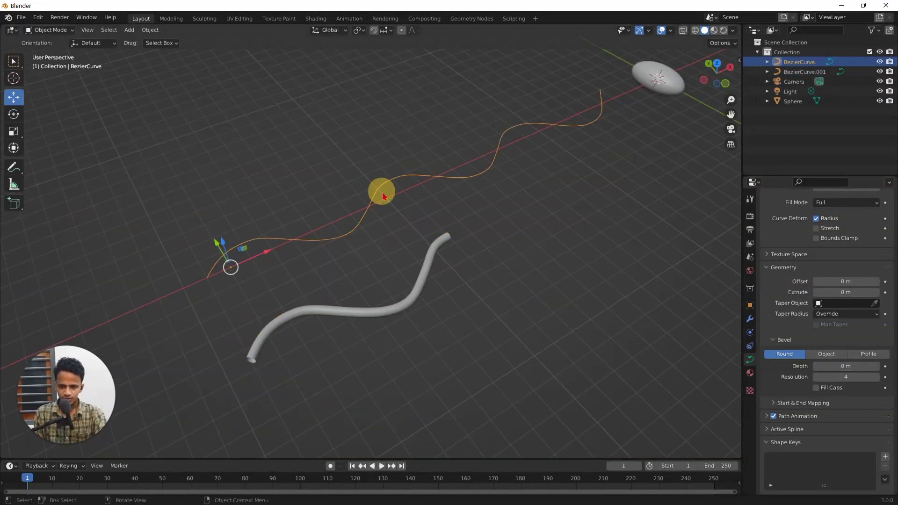
left_click(844, 367)
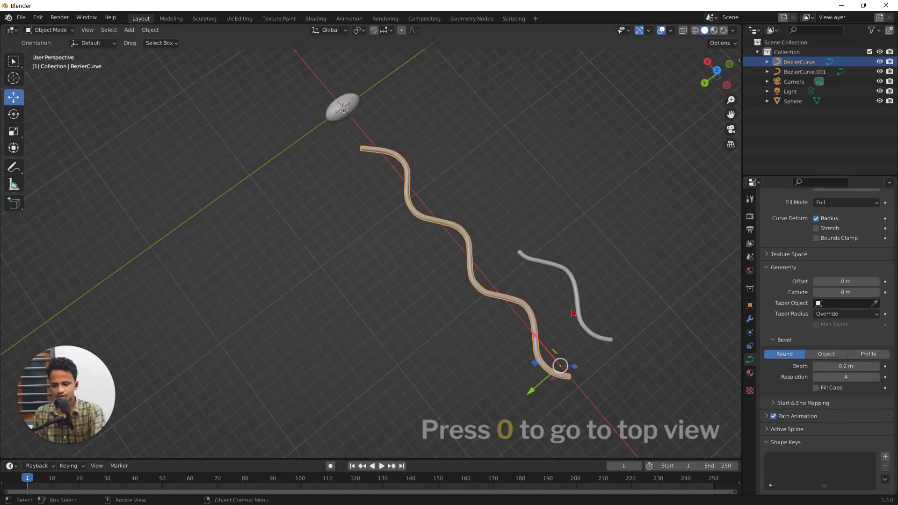
key("KP_7")
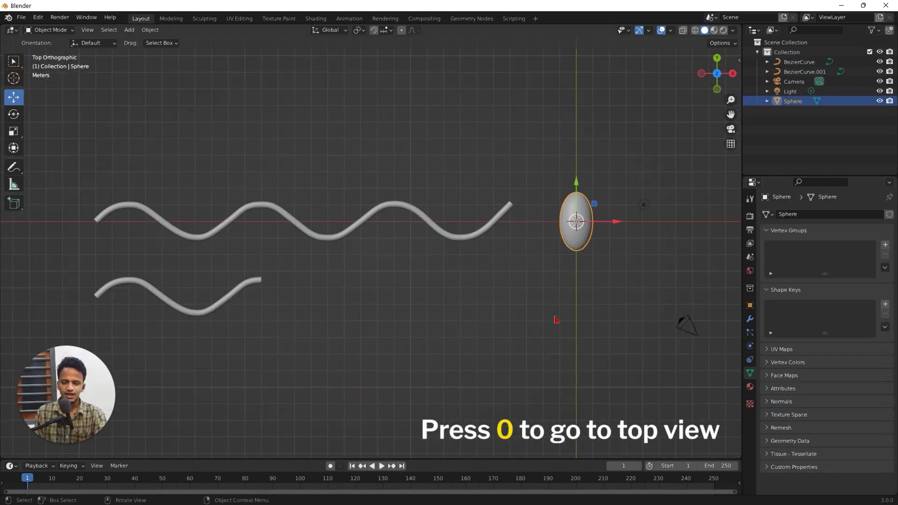
Step: Move BezierCurve, the long wavy tube, right with G until its end touches the sphere
left_click(555, 317)
left_click(576, 237)
left_click(504, 234)
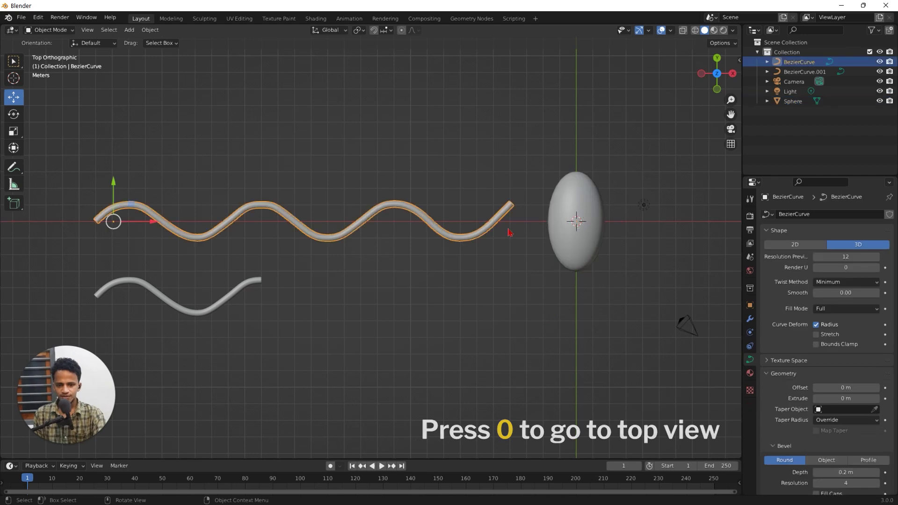
key("g")
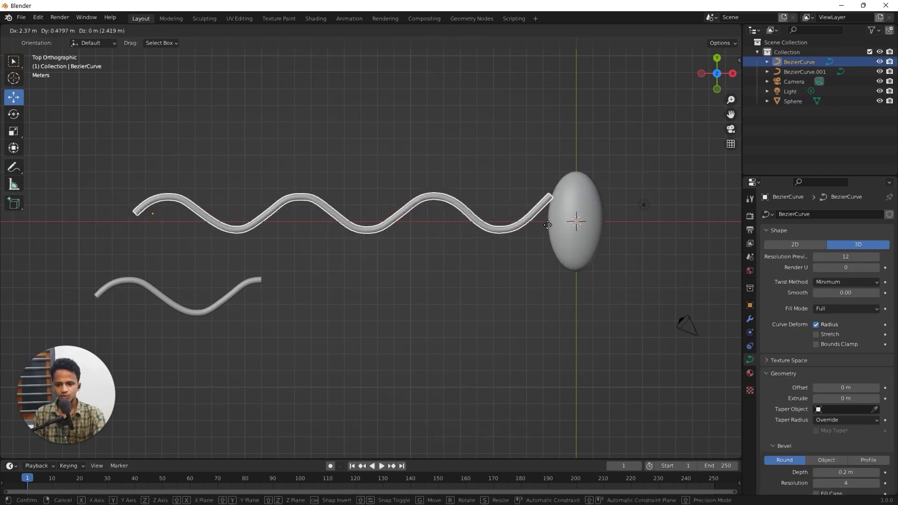
left_click(509, 235)
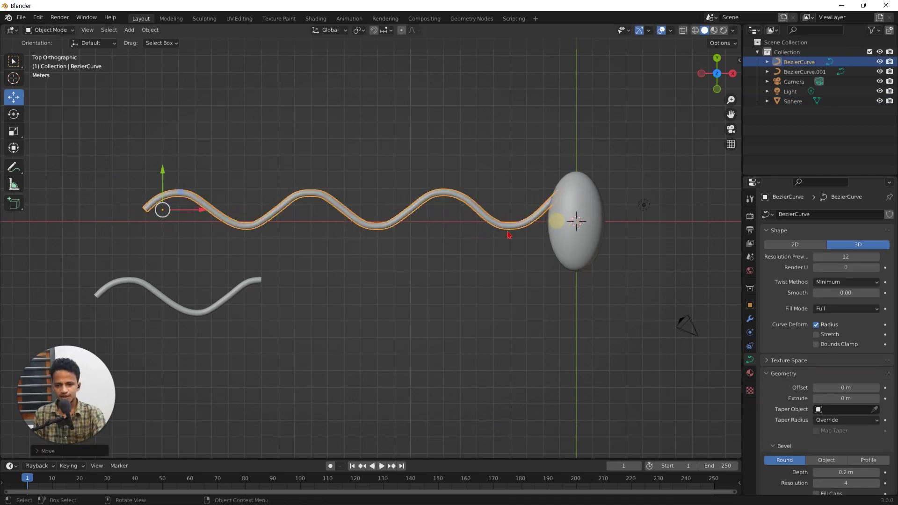
left_click(442, 207)
left_click(458, 196)
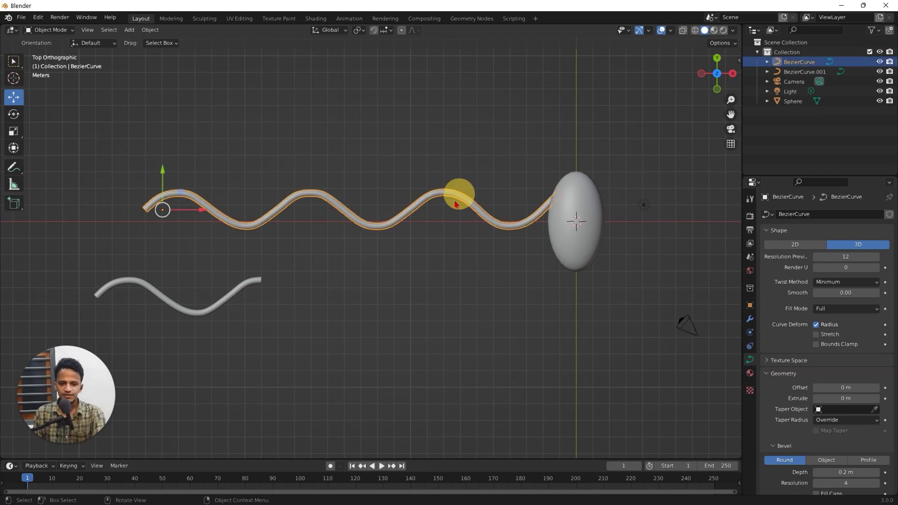
Step: Convert the long wavy tube to a mesh and check its vertices in Edit Mode
right_click(323, 200)
mouse_move(277, 225)
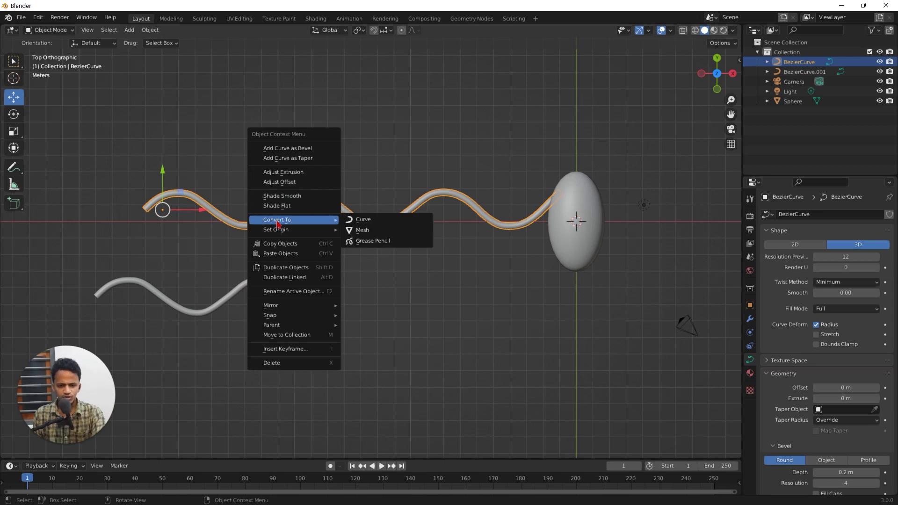
left_click(367, 235)
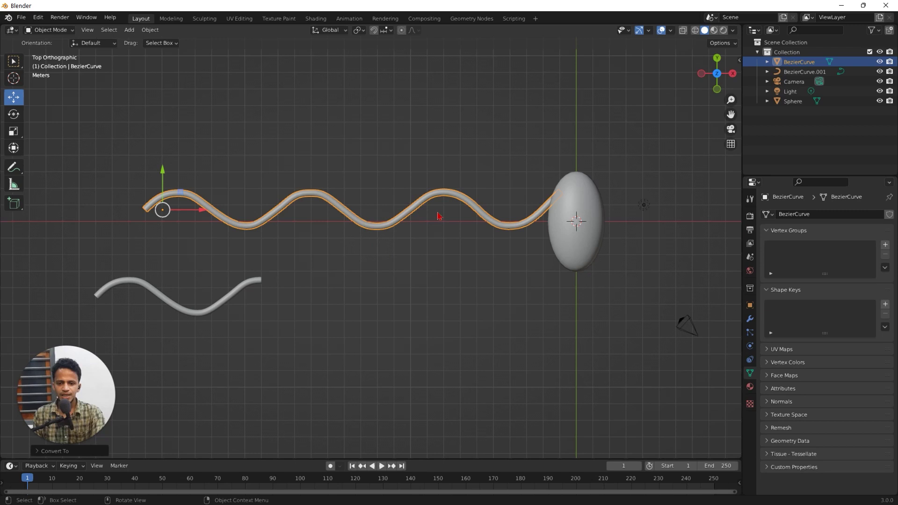
key("Tab")
scroll(435, 211, "up", 6)
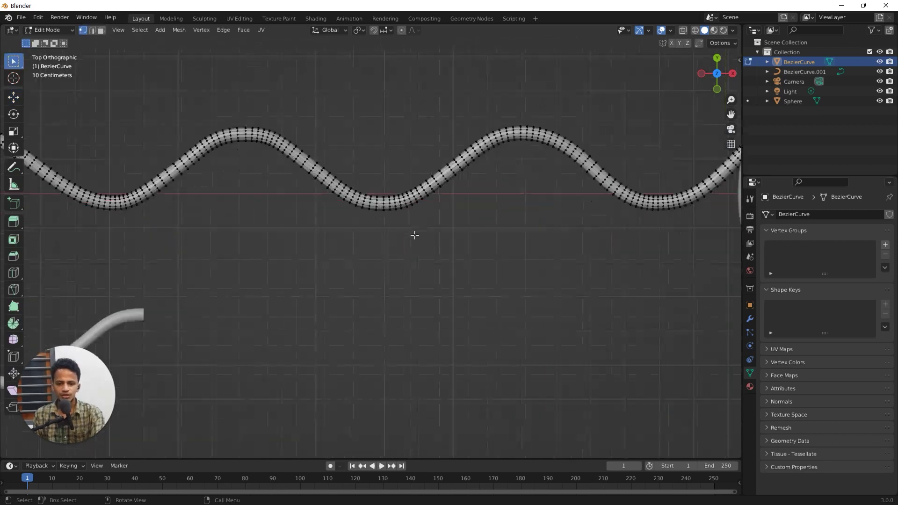
left_click_drag(371, 105, 522, 312)
left_click_drag(248, 77, 419, 293)
scroll(425, 297, "down", 5)
key("Tab")
Step: Convert BezierCurve.001 to a mesh and move it onto the sphere's right side
left_click(211, 298)
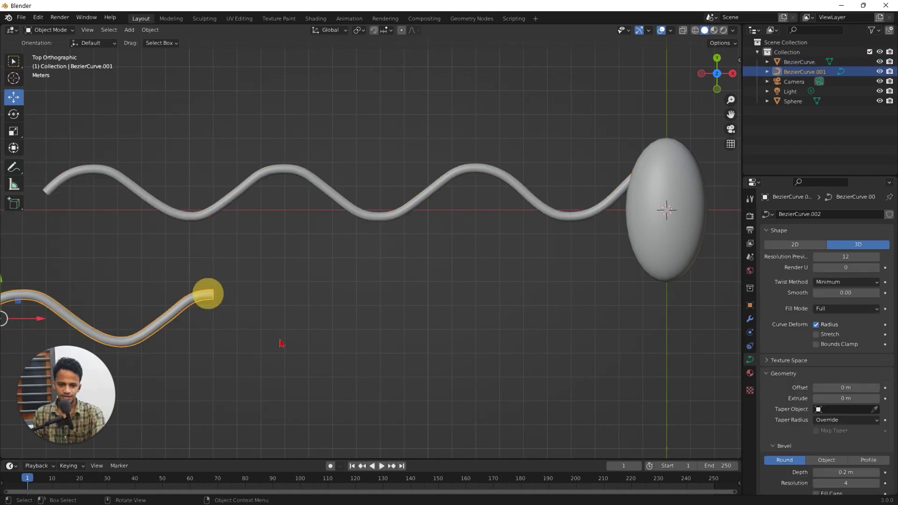
middle_click_drag(122, 337, 407, 286, "shift")
right_click(412, 292)
mouse_move(412, 294)
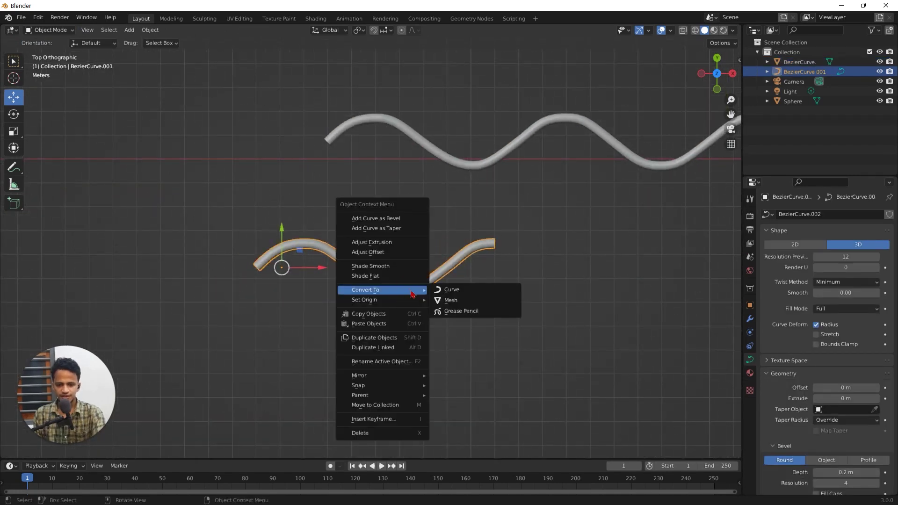
left_click(450, 300)
scroll(503, 307, "down", 4)
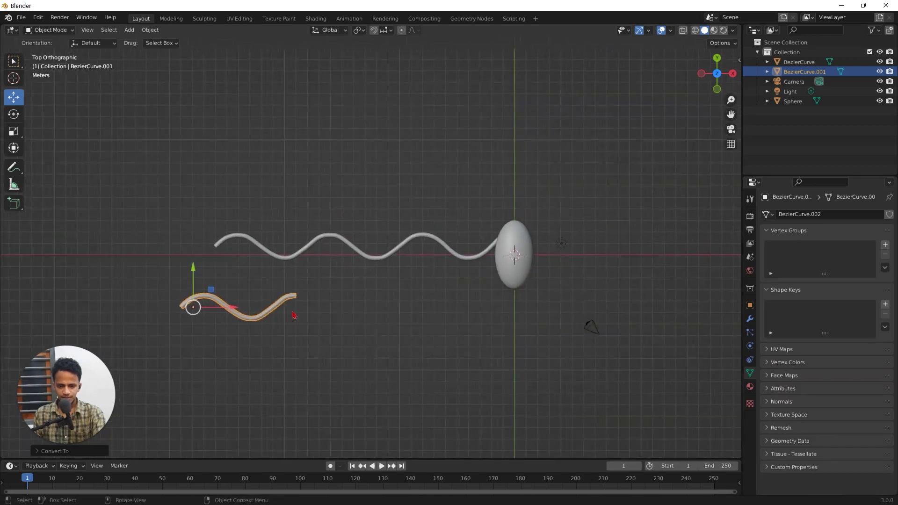
left_click_drag(230, 309, 609, 324)
left_click_drag(575, 279, 561, 211)
left_click_drag(613, 256, 583, 252)
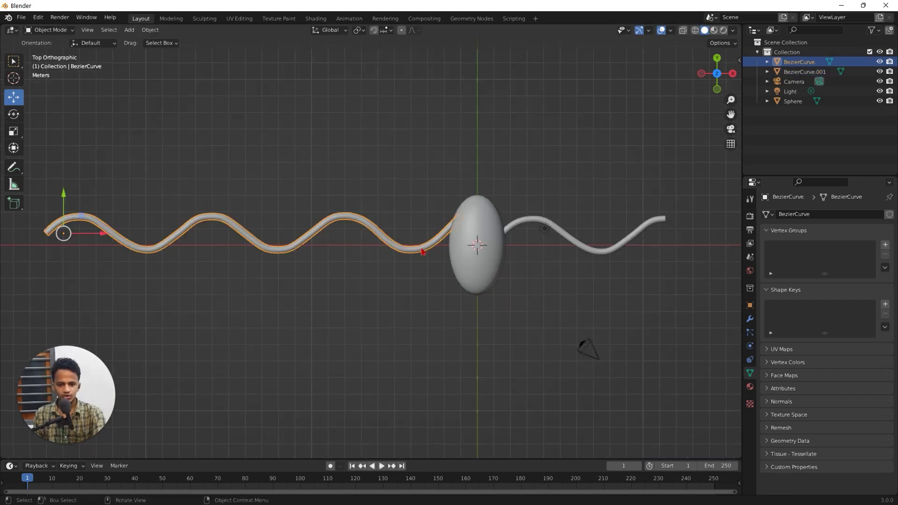
Step: Duplicate the long left tube and the short right tube, moving each copy down along Y
left_click(421, 251)
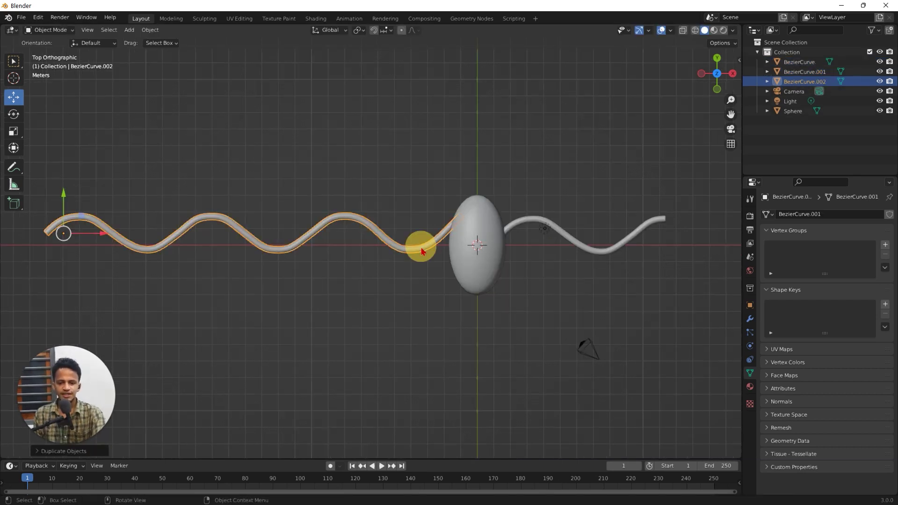
key("shift+d")
key("y")
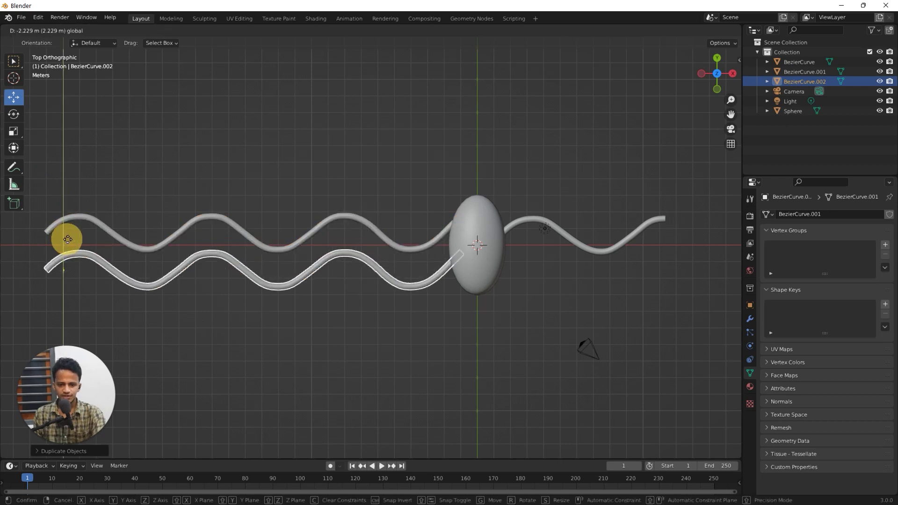
left_click(68, 245)
left_click(343, 357)
left_click(573, 234)
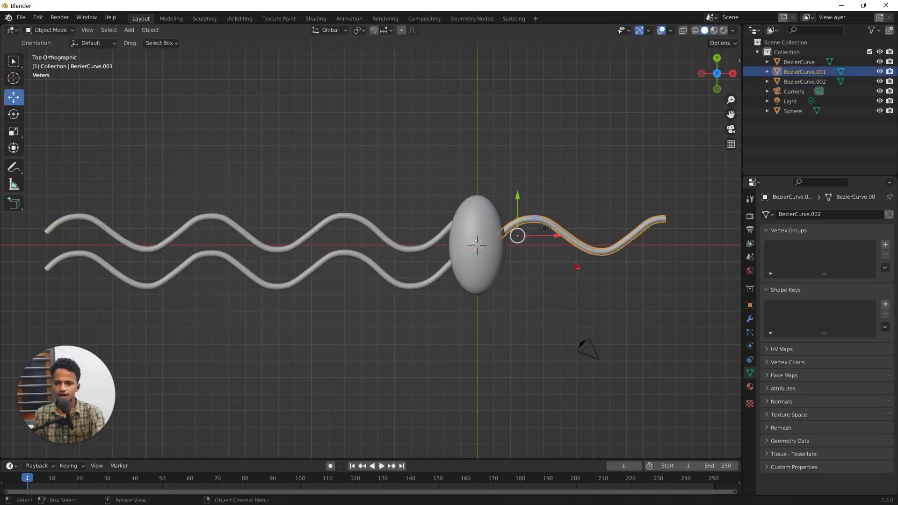
key("shift+d")
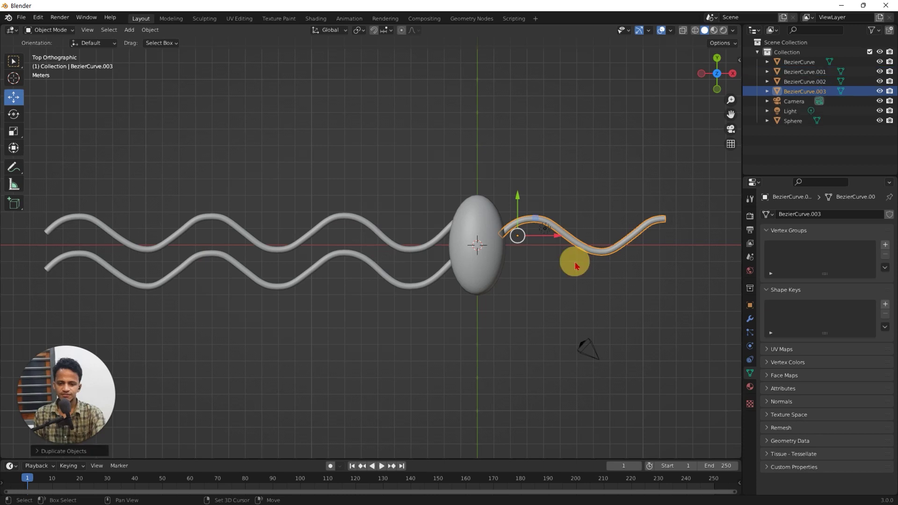
key("y")
left_click(509, 238)
middle_click_drag(509, 238, 457, 287)
Step: Add a new Principled BSDF material to the sphere with a bright green Base Color
left_click(457, 287)
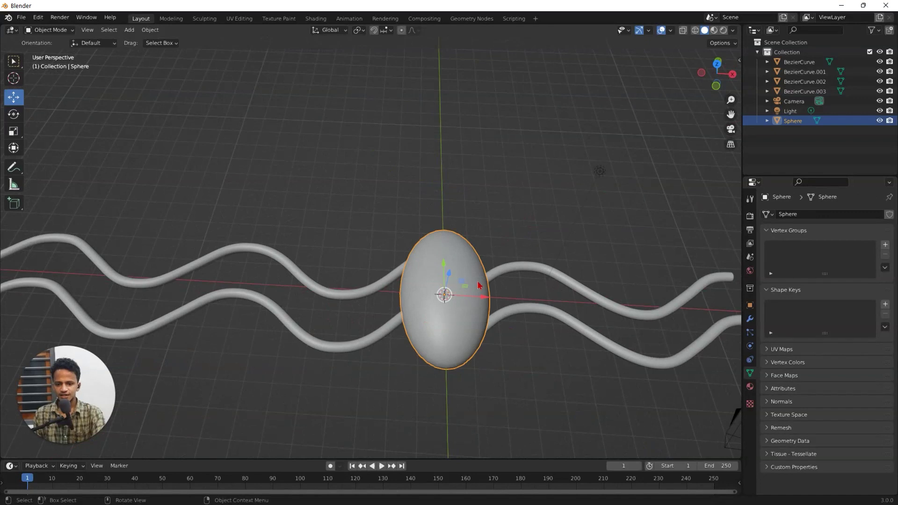
left_click(750, 386)
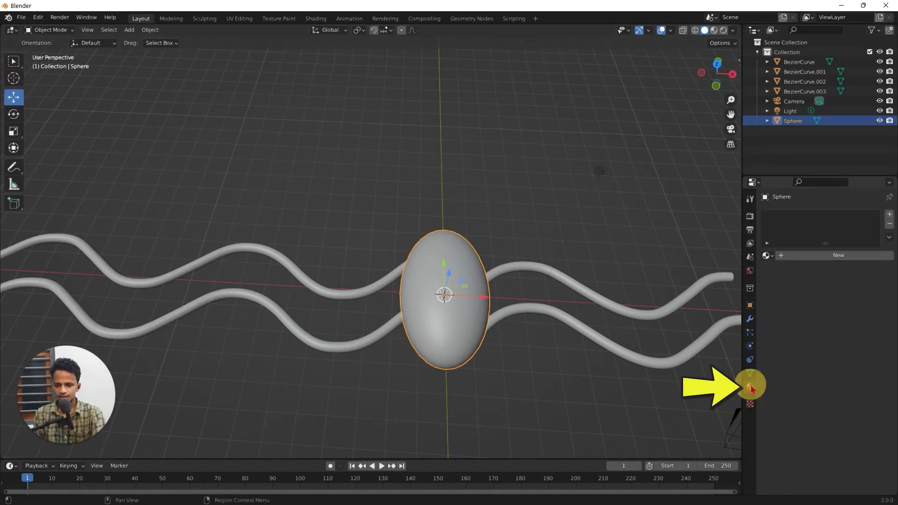
left_click(833, 256)
scroll(811, 378, "down", 4)
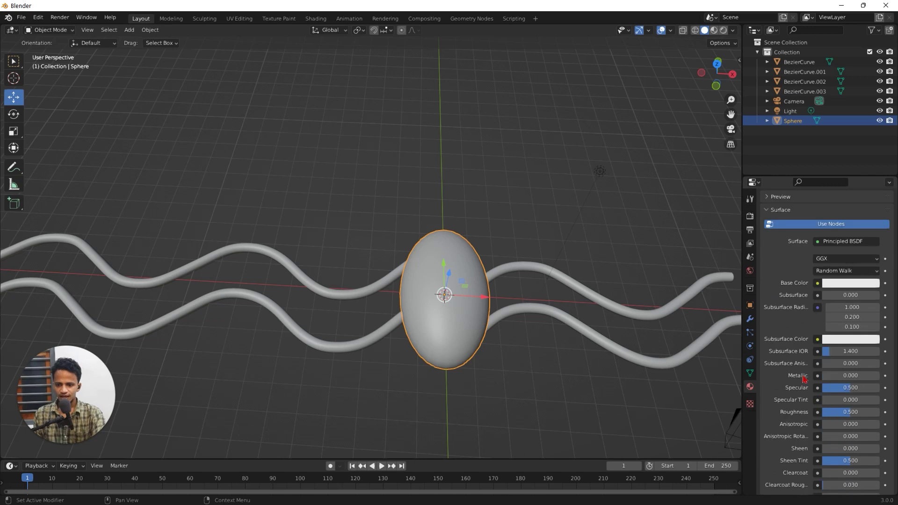
left_click(848, 287)
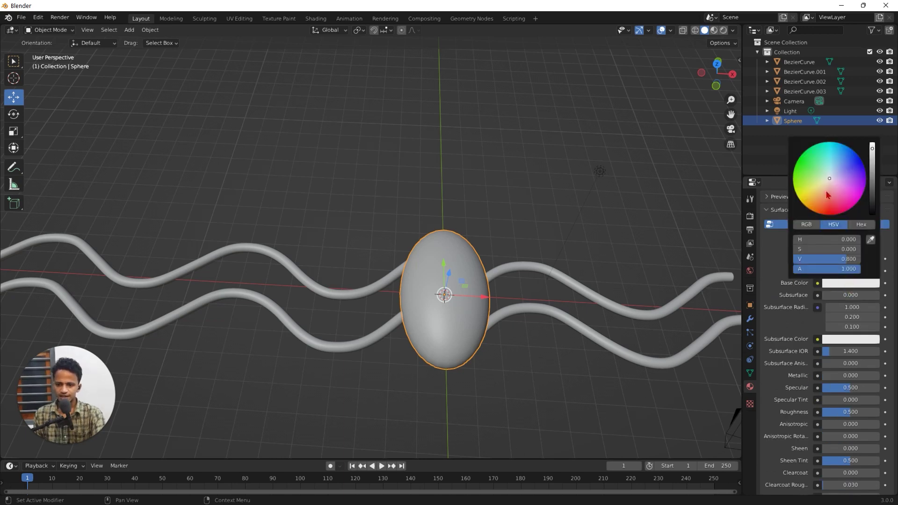
left_click_drag(823, 189, 805, 173)
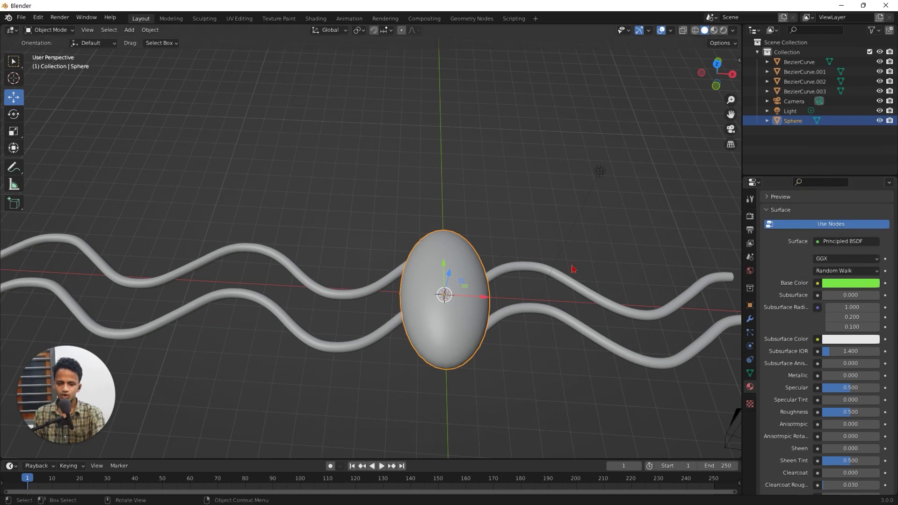
middle_click_drag(572, 269, 558, 246, "shift")
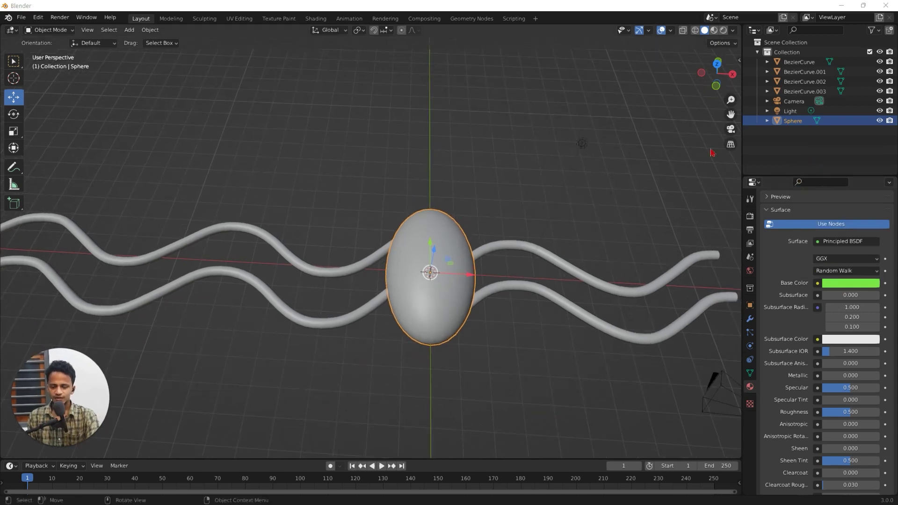
Step: Give both short right tails a new blue material, Material.002
left_click(715, 31)
middle_click_drag(646, 142, 536, 210)
scroll(473, 301, "up", 3)
left_click(481, 310)
middle_click_drag(480, 310, 496, 337)
left_click(839, 255)
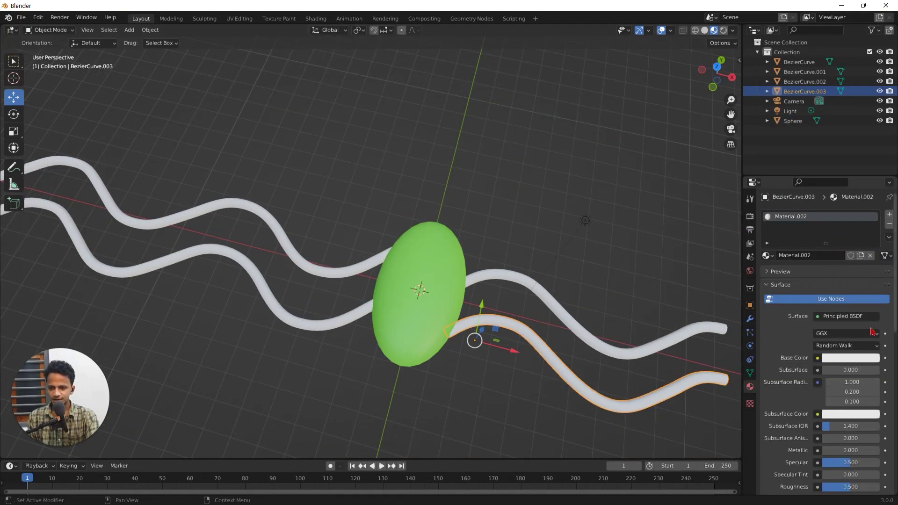
left_click(851, 358)
left_click(854, 239)
scroll(567, 327, "down", 4)
left_click(519, 315)
left_click(768, 256)
Step: Give both long left tails a new crimson material, Material.003
left_click(713, 290)
left_click(314, 265)
left_click(816, 257)
left_click(851, 359)
left_click(826, 281)
left_click_drag(826, 281, 834, 282)
left_click(354, 255)
left_click(768, 255)
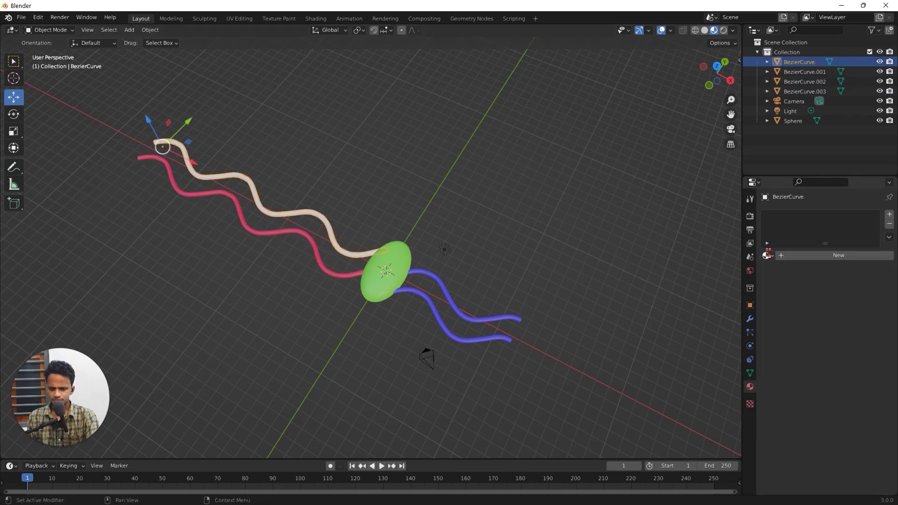
left_click(713, 299)
left_click(552, 295)
middle_click_drag(538, 295, 400, 276)
scroll(396, 276, "up", 2)
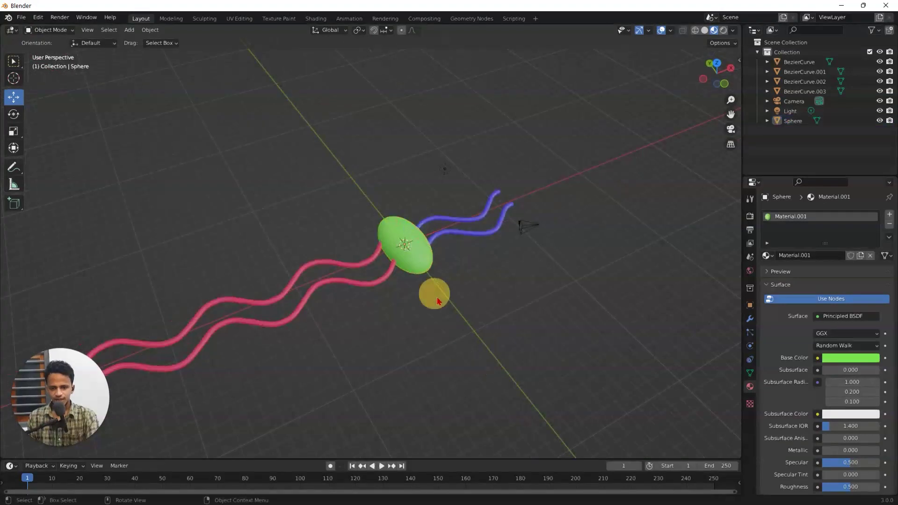
Step: Box-select the green sphere and its four tails, join them with Ctrl+J, and move the result
middle_click_drag(437, 301, 524, 323)
key("w")
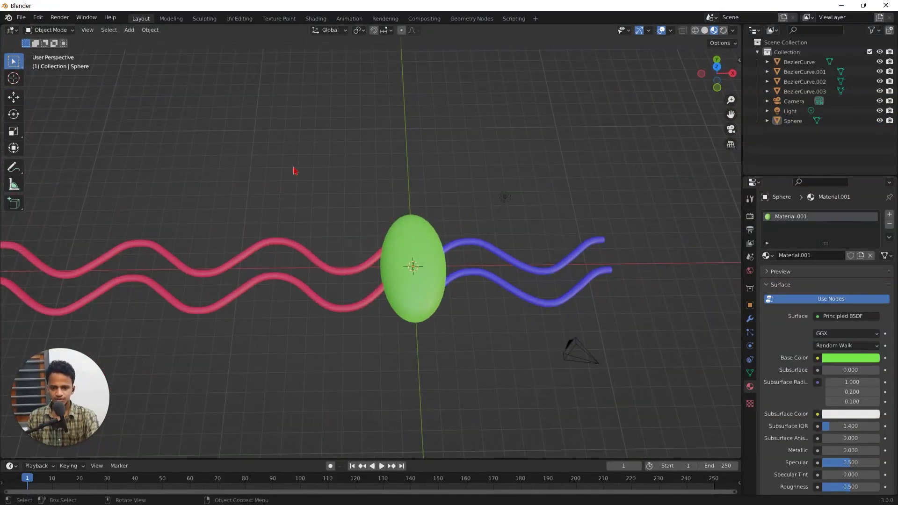
left_click_drag(294, 165, 465, 385)
middle_click_drag(465, 385, 421, 261)
key("ctrl+j")
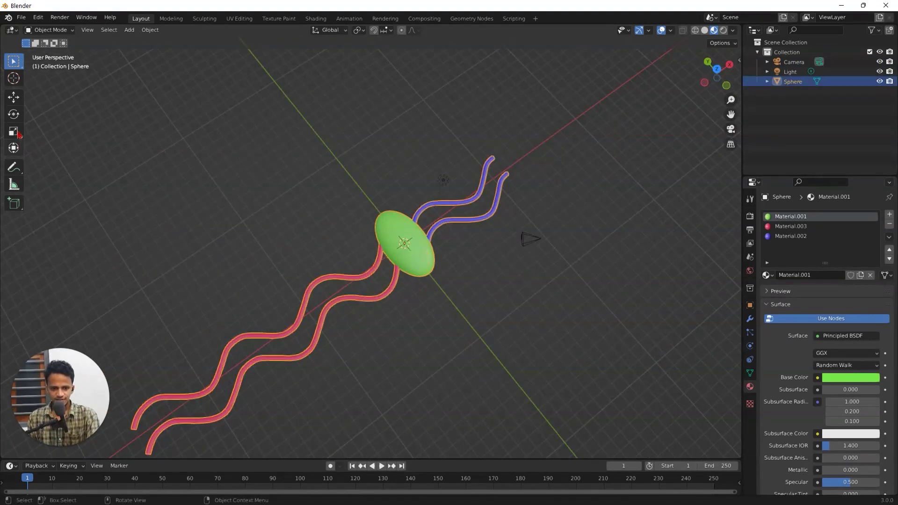
left_click(21, 102)
left_click_drag(379, 216, 313, 167)
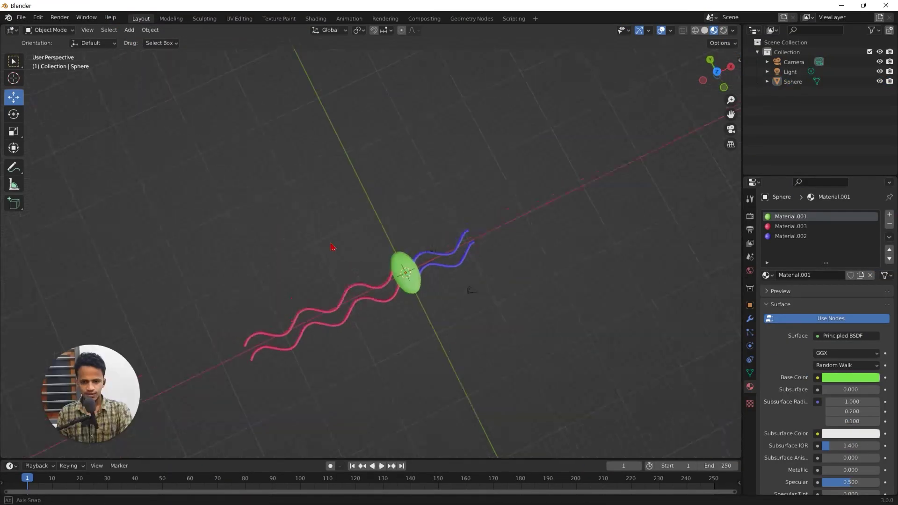
Step: Duplicate the lipid to the right and rotate the copy 180° around Y
scroll(333, 247, "up", 3)
left_click(439, 298)
middle_click_drag(439, 298, 392, 280)
middle_click_drag(380, 216, 394, 221)
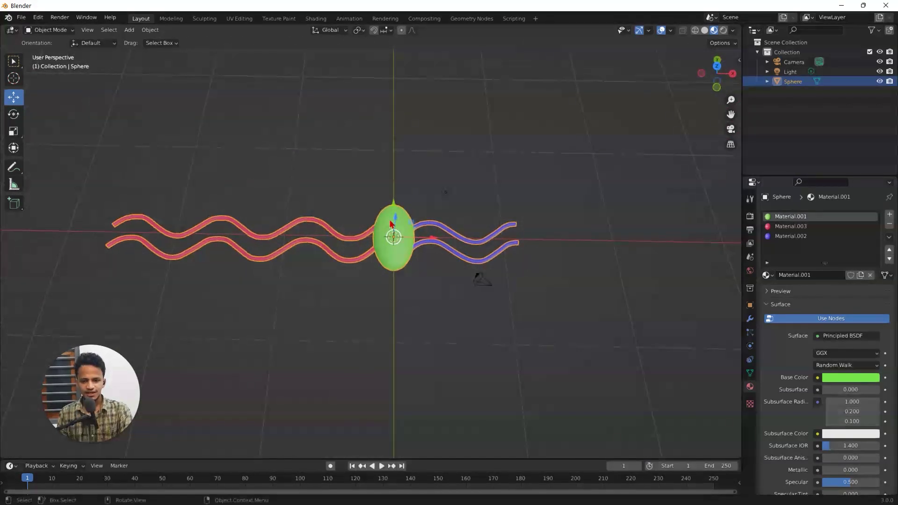
middle_click_drag(449, 216, 376, 255, "shift")
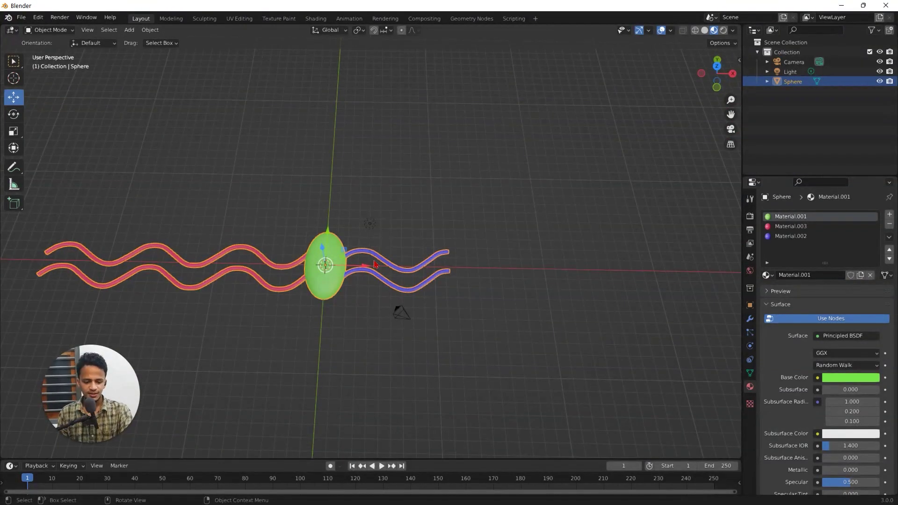
key("shift+d")
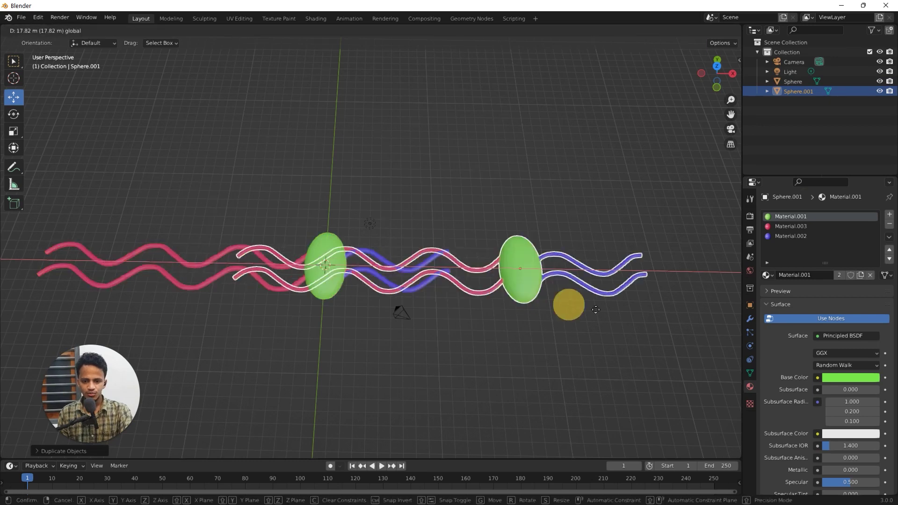
left_click(701, 310)
scroll(440, 272, "down", 4)
scroll(527, 201, "up", 3)
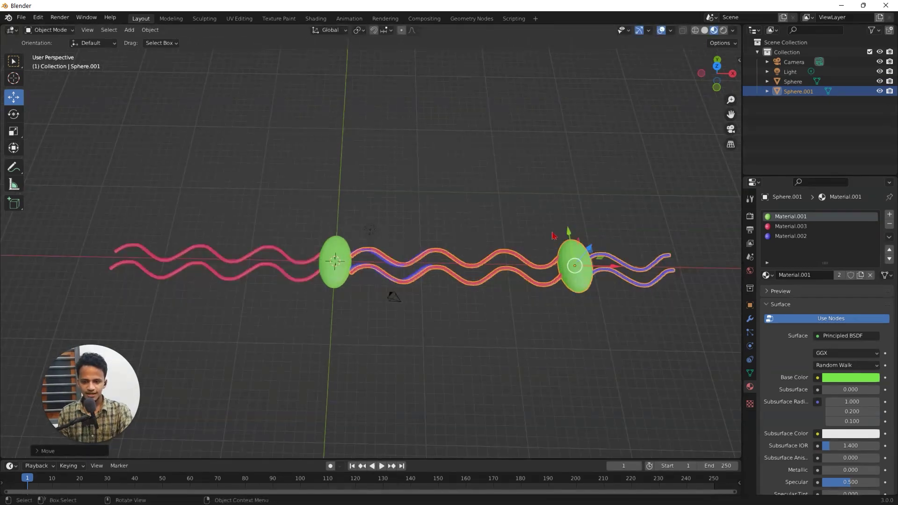
middle_click_drag(570, 236, 478, 245)
middle_click_drag(518, 223, 517, 222)
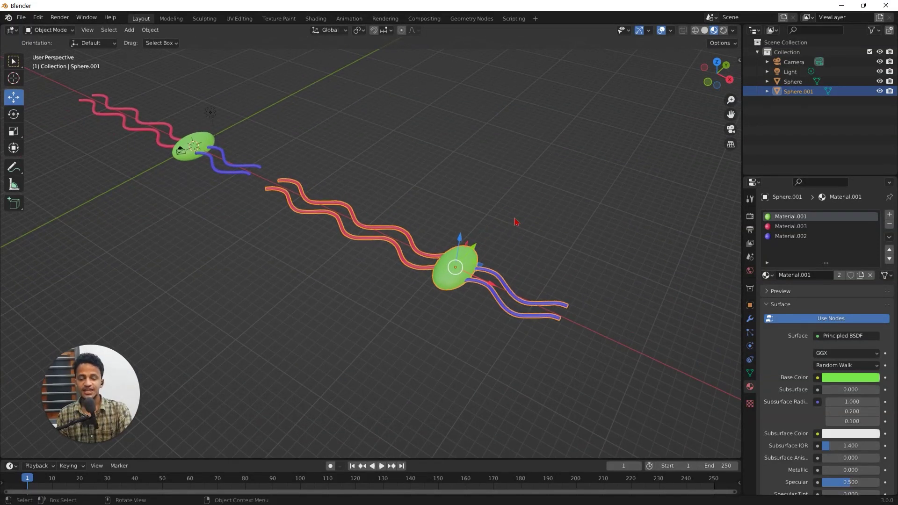
type("r")
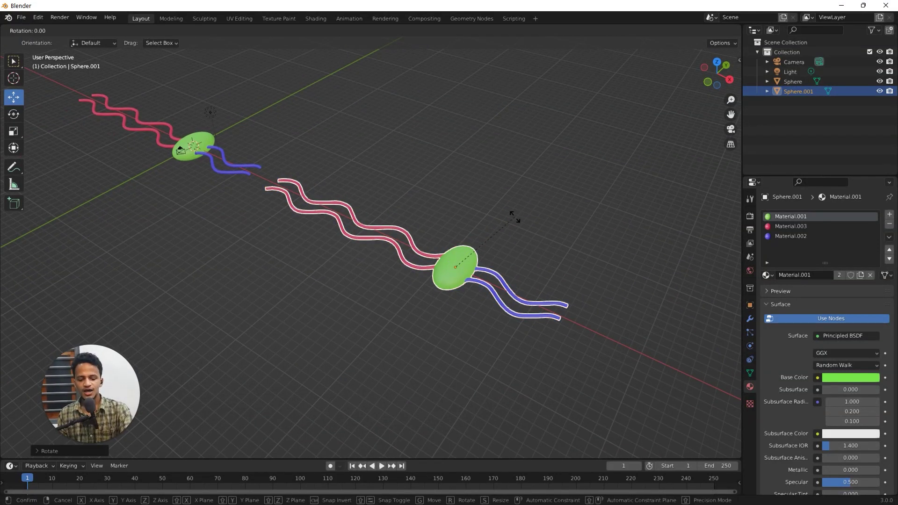
type("y180")
key("Return")
Step: Slide the flipped copy along X until its blue tails interleave with the original's
middle_click_drag(428, 271, 562, 257)
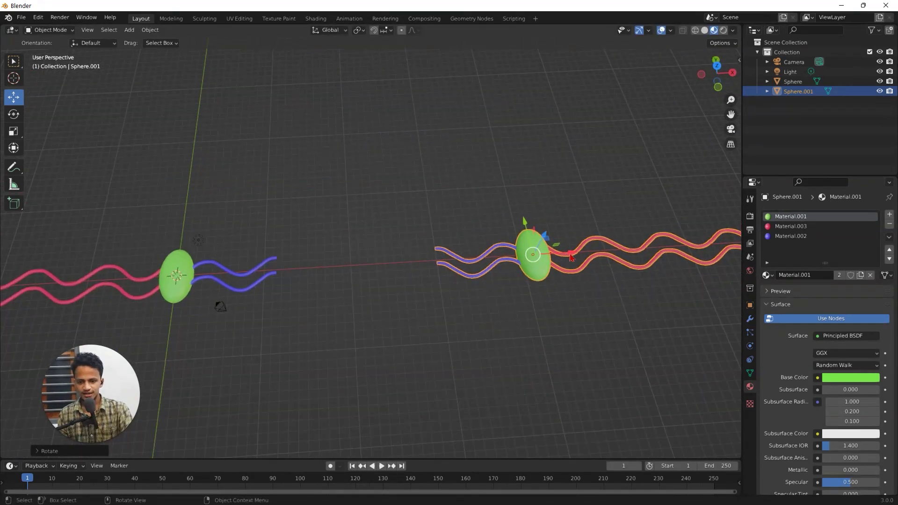
left_click_drag(572, 257, 338, 275)
scroll(523, 206, "up", 5)
middle_click_drag(551, 164, 524, 206)
left_click_drag(553, 164, 585, 235)
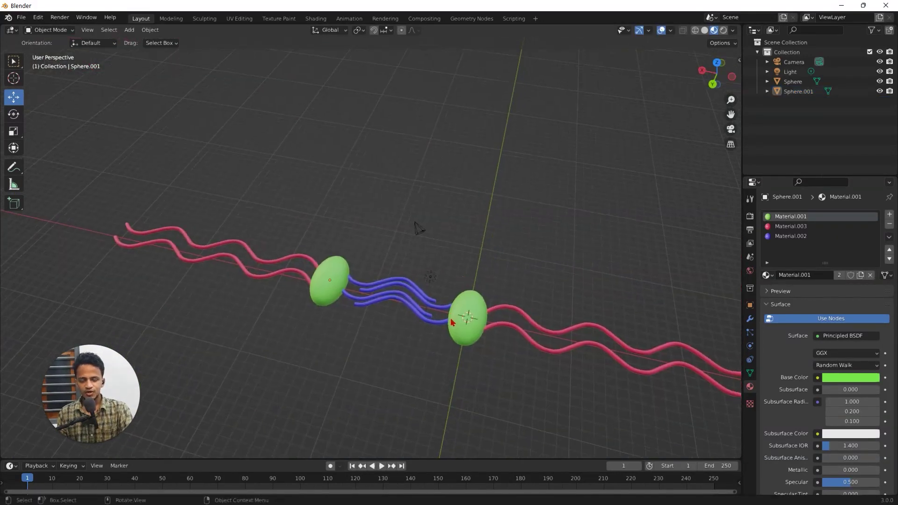
scroll(468, 335, "up", 2)
Step: Select both lipids and join them with Ctrl+J into Sphere.001
left_click(520, 336)
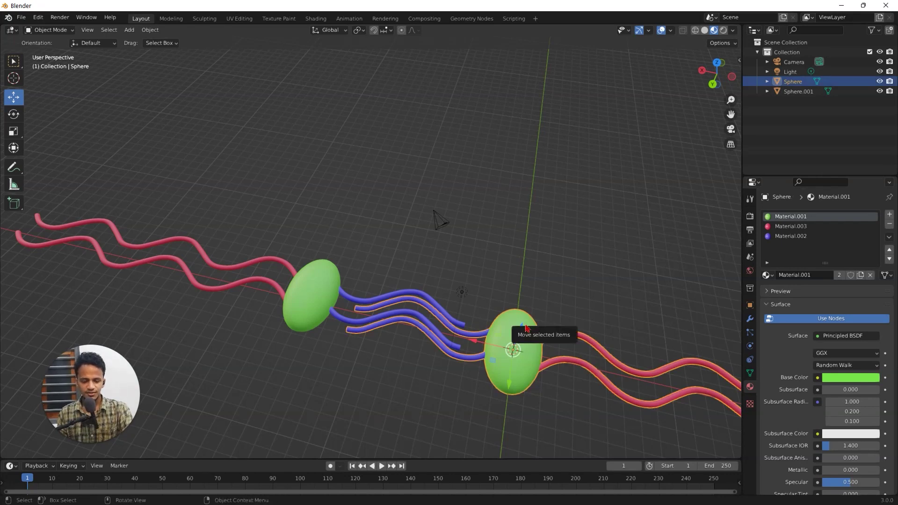
left_click(327, 293, "shift")
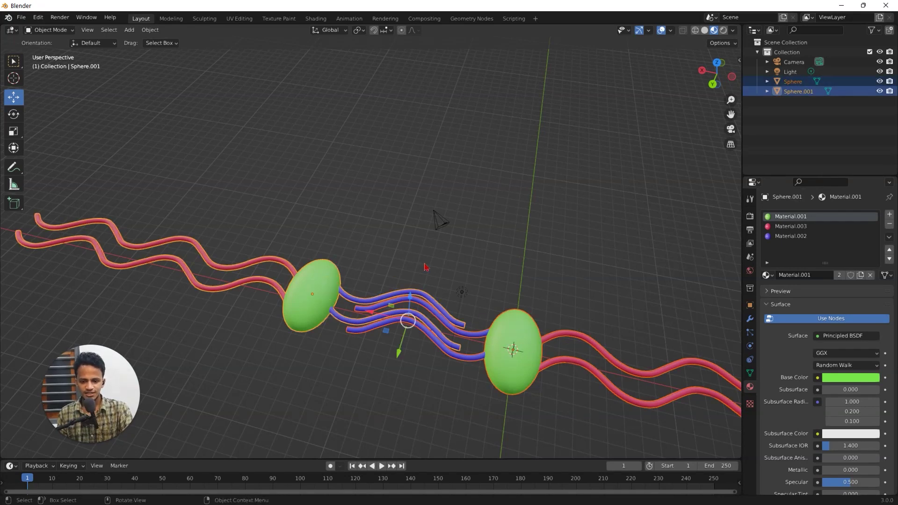
key("ctrl+j")
left_click(347, 288)
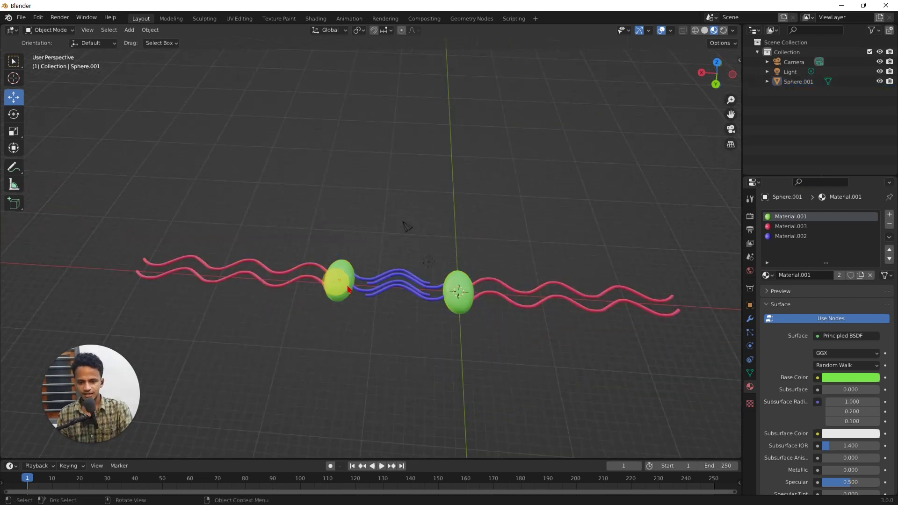
left_click(348, 290)
left_click_drag(309, 284, 354, 292)
scroll(354, 292, "down", 3)
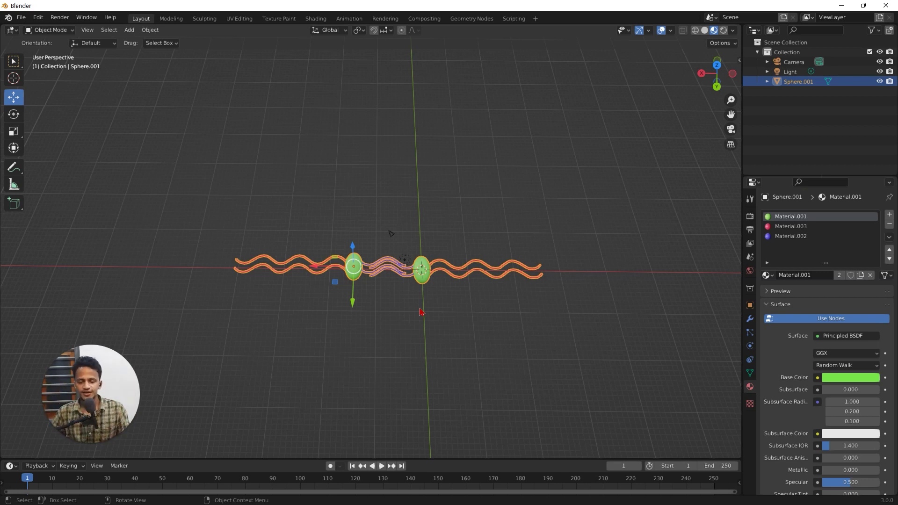
middle_click_drag(420, 311, 556, 269)
scroll(555, 270, "up", 4)
middle_click_drag(594, 216, 448, 226, "shift")
middle_click_drag(528, 271, 429, 313, "shift")
middle_click_drag(566, 154, 527, 167, "shift")
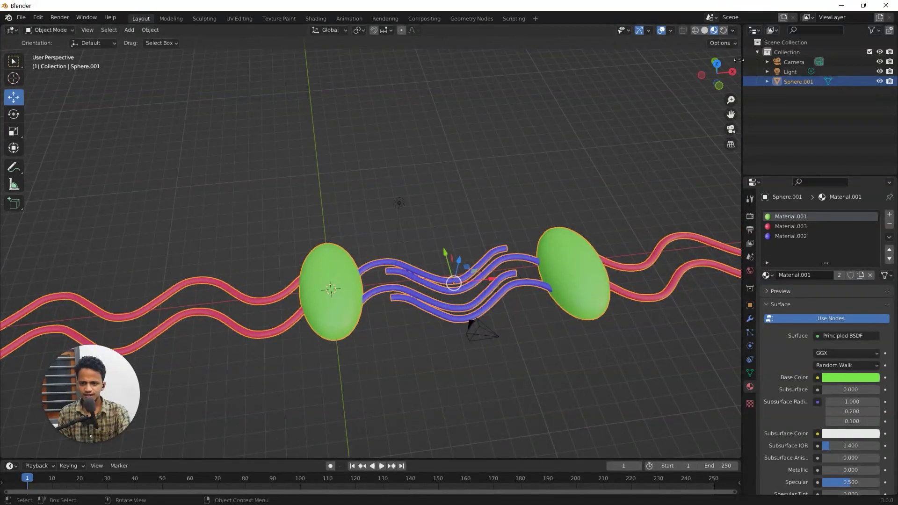
Step: Set Sphere.001's Location X, Y and Z to 0 in the sidebar's Item tab
left_click(739, 60)
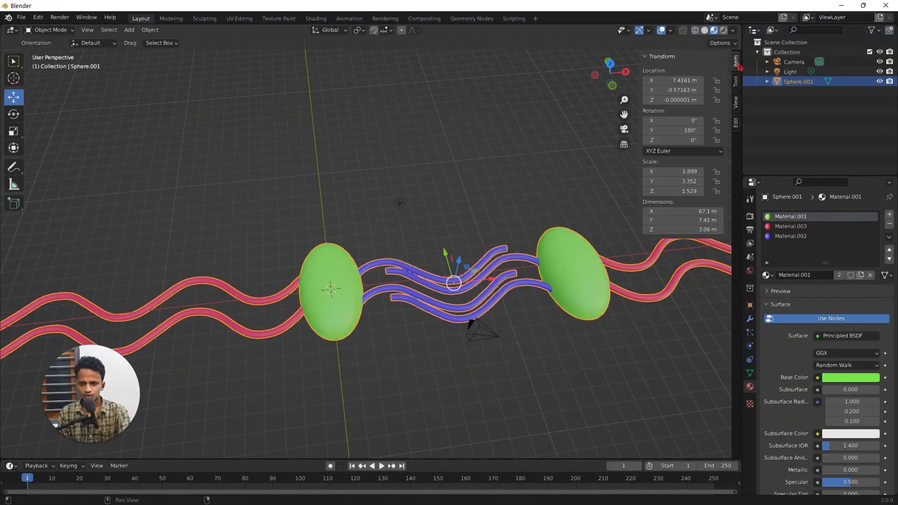
left_click(664, 80)
type("0")
key("Return")
left_click(669, 89)
type("0")
key("Return")
left_click(666, 100)
type("0")
key("Return")
Step: Orbit to a low side-on angle to inspect the centred lipid pair and reselect it
middle_click_drag(437, 142, 454, 286)
scroll(373, 304, "up", 3)
scroll(418, 290, "down", 3)
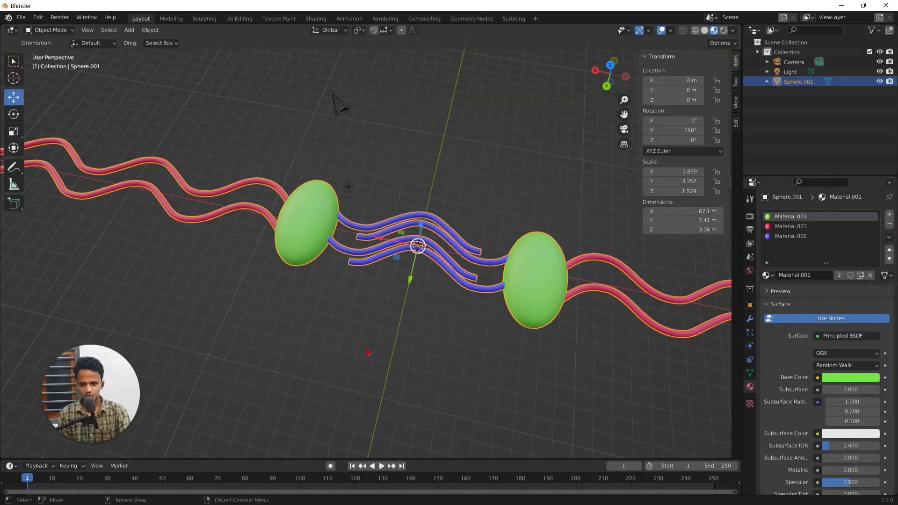
middle_click_drag(443, 261, 513, 342)
left_click(344, 341)
left_click(446, 262)
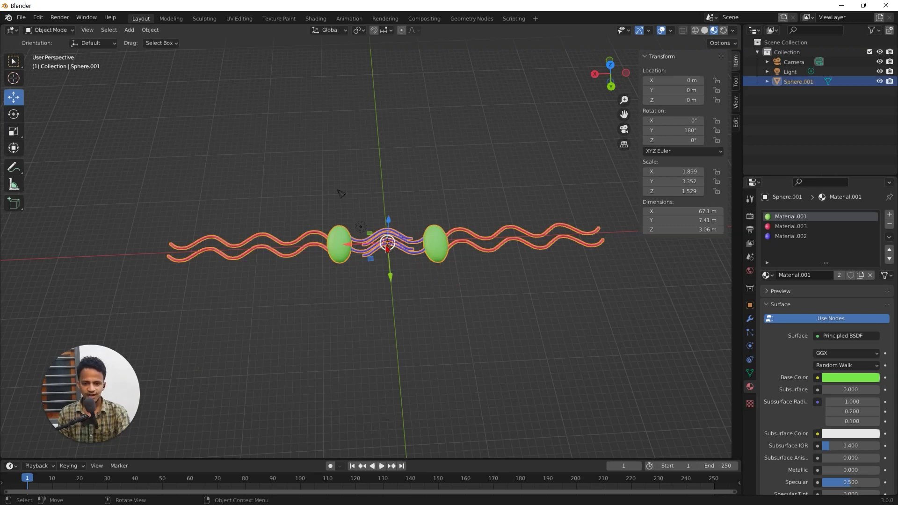
scroll(367, 252, "up", 5)
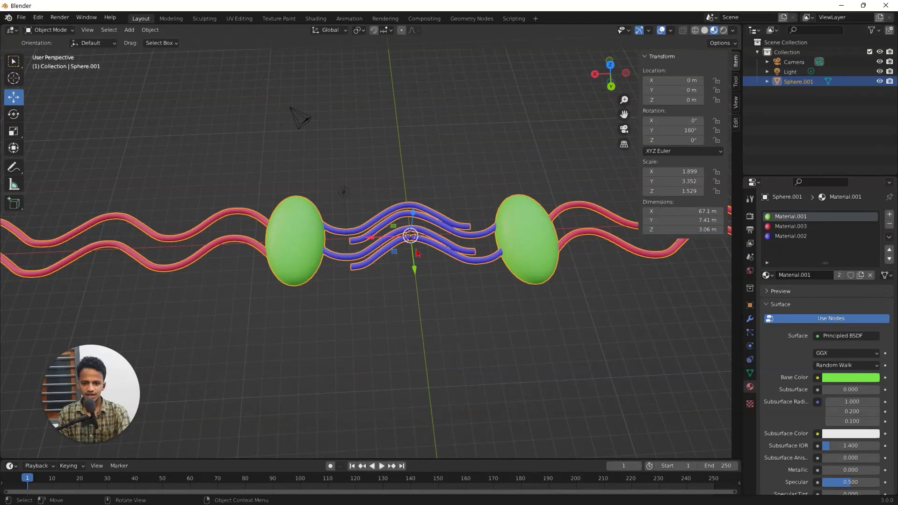
Step: Enter Edit Mode on the lipid mesh and select all of its vertices
scroll(444, 269, "down", 4)
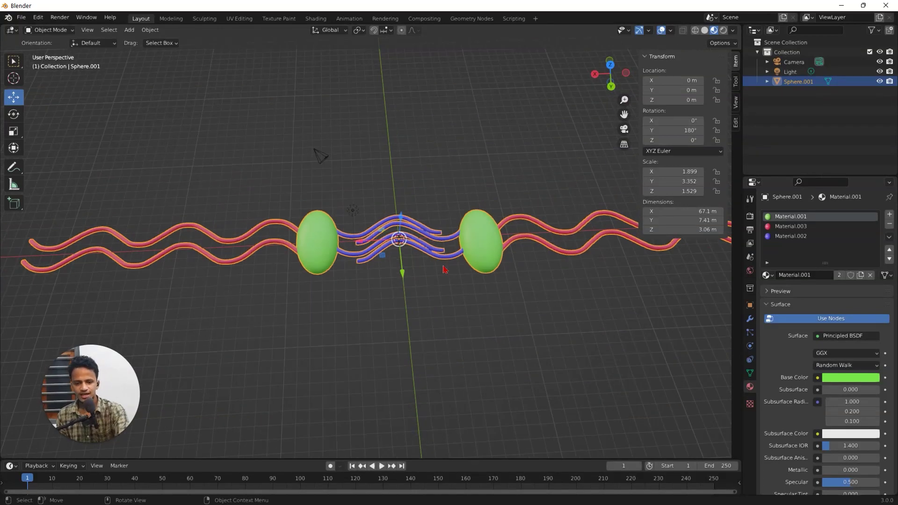
key("Tab")
scroll(444, 264, "down", 2)
left_click(443, 263)
scroll(444, 263, "up", 3)
middle_click_drag(369, 275, 415, 285)
key("a")
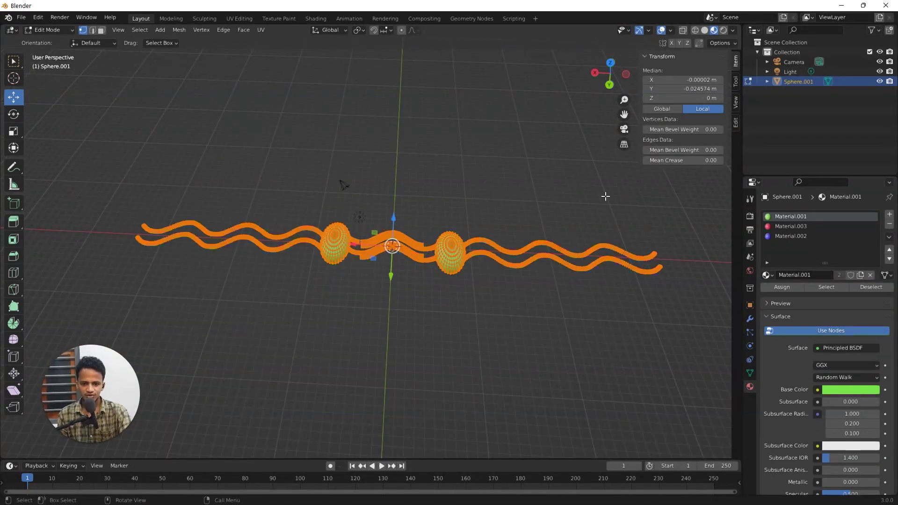
Step: Slide the whole lipid mesh along the X axis
scroll(487, 260, "down", 2)
middle_click_drag(488, 260, 500, 280)
scroll(339, 264, "up", 3)
middle_click_drag(424, 236, 394, 225, "shift")
scroll(528, 296, "up", 3)
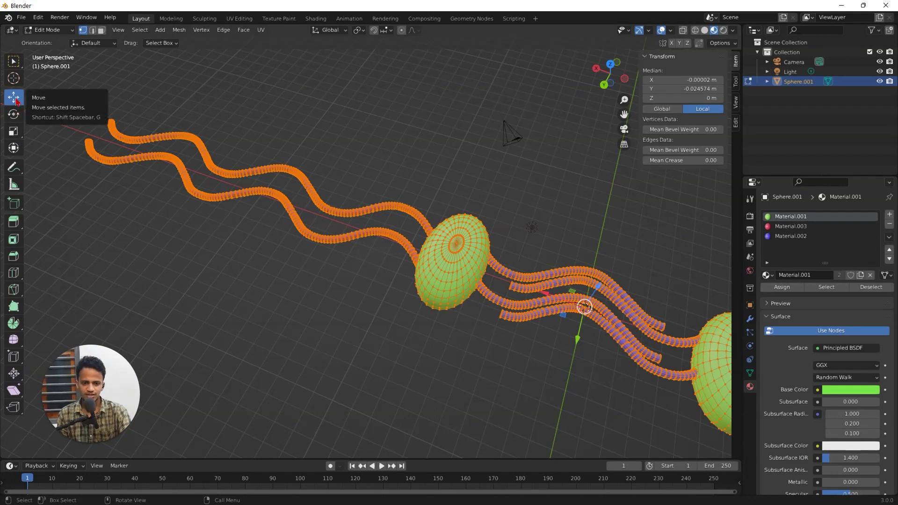
scroll(463, 295, "down", 3)
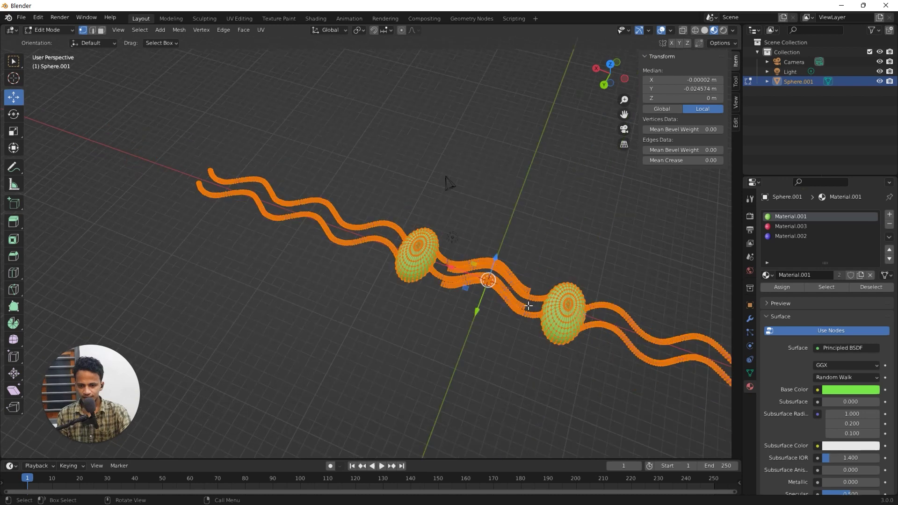
scroll(464, 271, "up", 1)
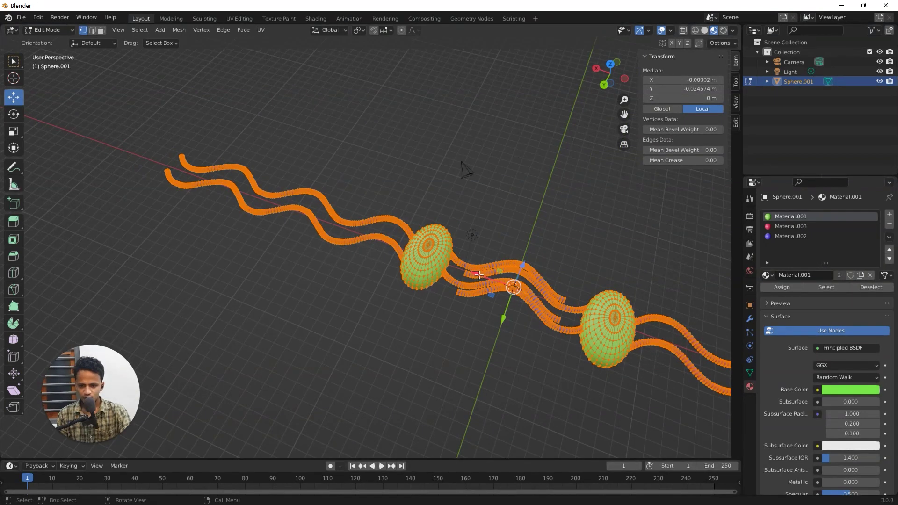
left_click(480, 274)
left_click_drag(480, 274, 545, 255)
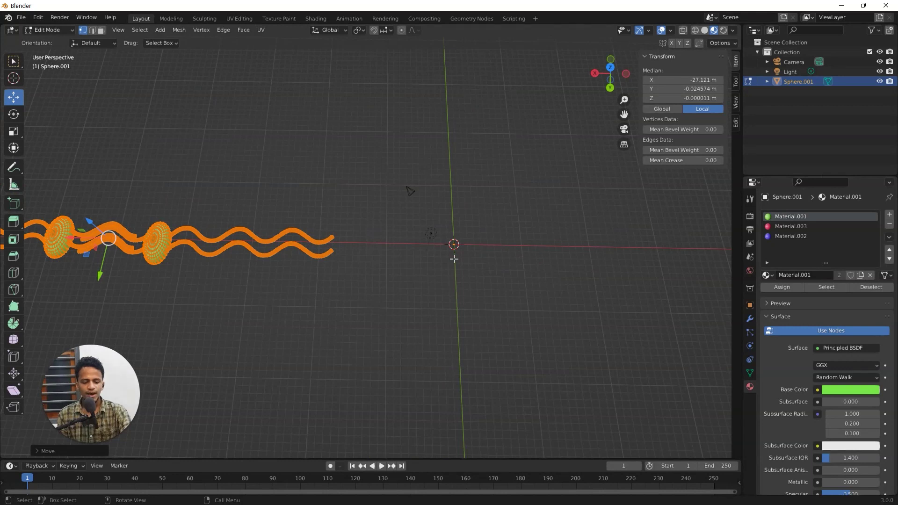
Step: Return to Object Mode and view the lipid pair from a higher oblique angle
key("Tab")
middle_click_drag(454, 259, 235, 319)
scroll(337, 276, "up", 1)
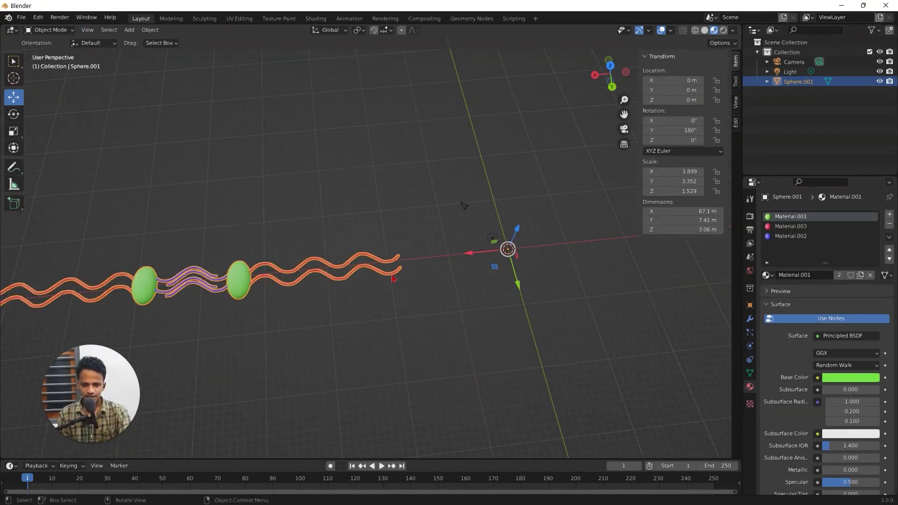
middle_click_drag(442, 295, 405, 293)
scroll(365, 320, "up", 1)
mouse_move(487, 356)
middle_mouse_down("shift")
mouse_move(365, 320)
mouse_move(473, 261)
mouse_move(471, 275)
mouse_move(466, 268)
mouse_move(492, 309)
mouse_move(469, 318)
mouse_move(413, 309)
mouse_move(487, 321)
mouse_move(500, 365)
middle_mouse_up("shift")
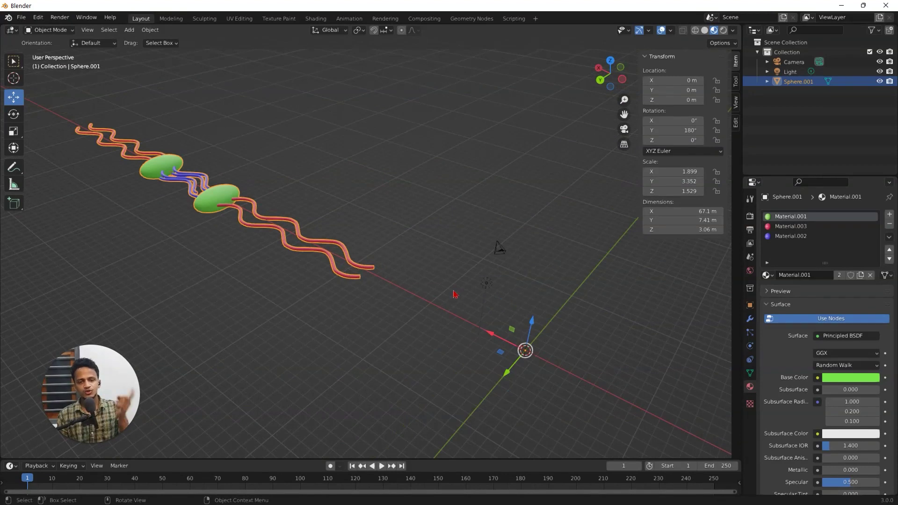
Step: Add an Array modifier to Sphere.001 in the Modifier Properties
middle_click_drag(347, 300, 370, 280)
left_click(750, 319)
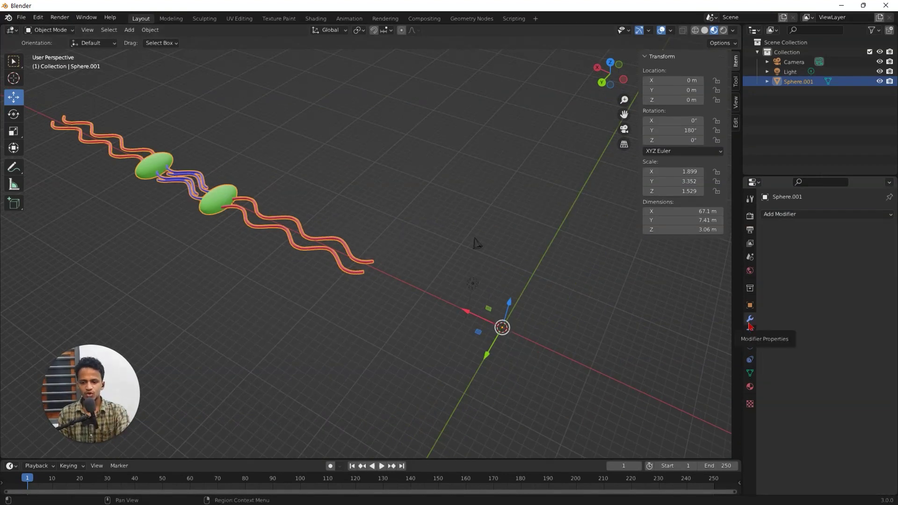
left_click(820, 214)
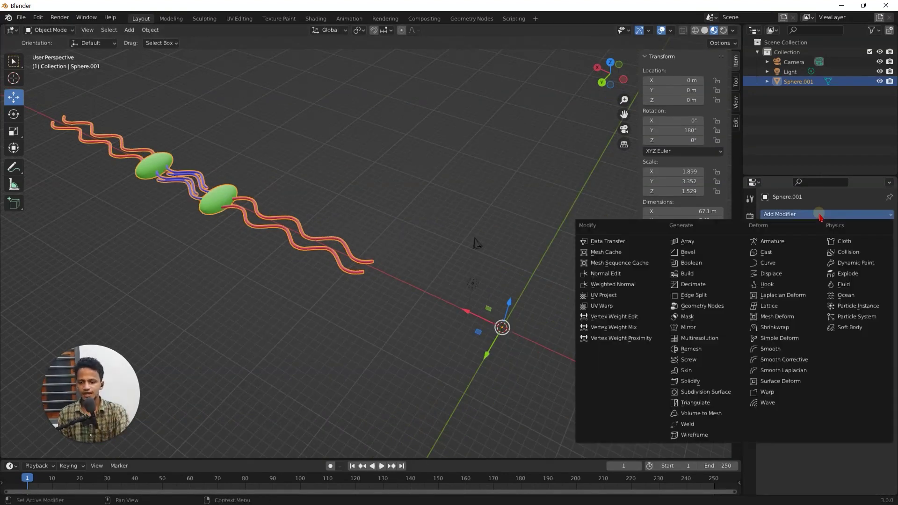
left_click(688, 242)
middle_click_drag(470, 281, 416, 299)
scroll(474, 300, "down", 4)
middle_click_drag(367, 281, 345, 263)
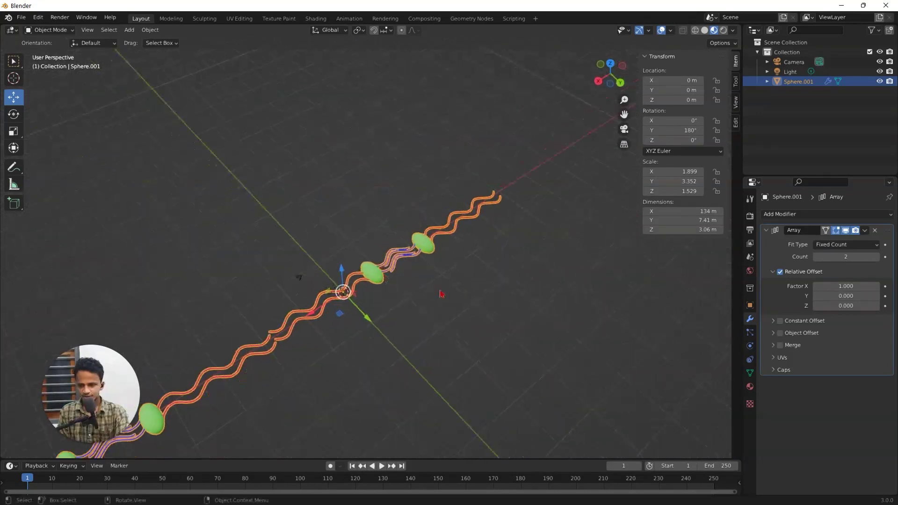
scroll(442, 295, "up", 2)
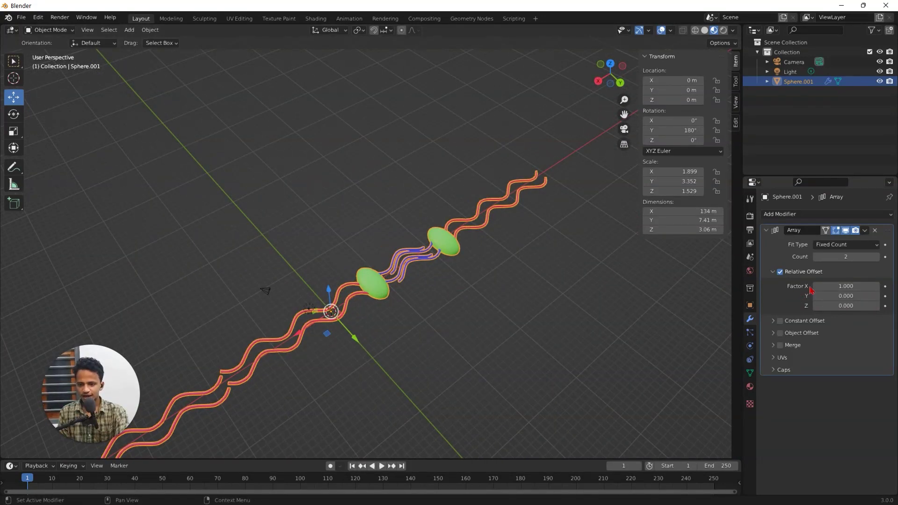
Step: Set the array's Relative Offset Factor X to 0
left_click(848, 287)
type("0")
key("Return")
scroll(196, 365, "down", 3)
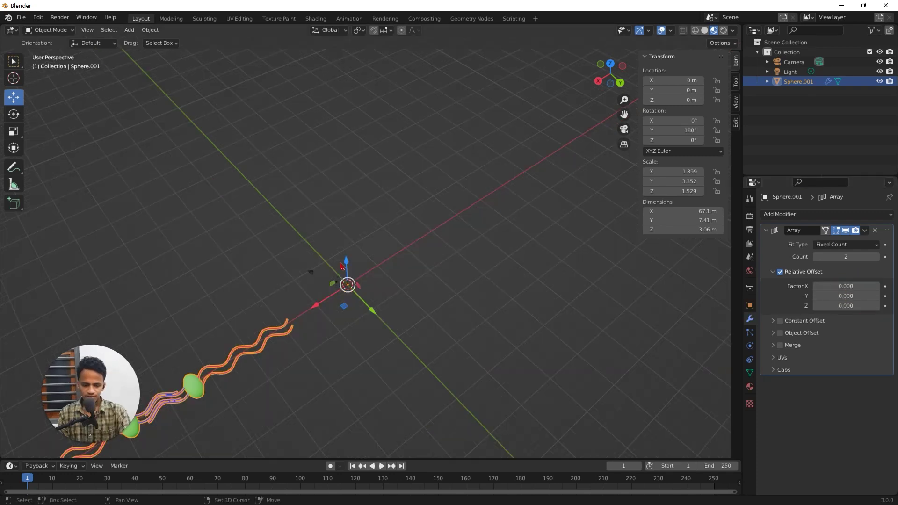
middle_click_drag(183, 374, 316, 195, "shift")
scroll(258, 254, "up", 3)
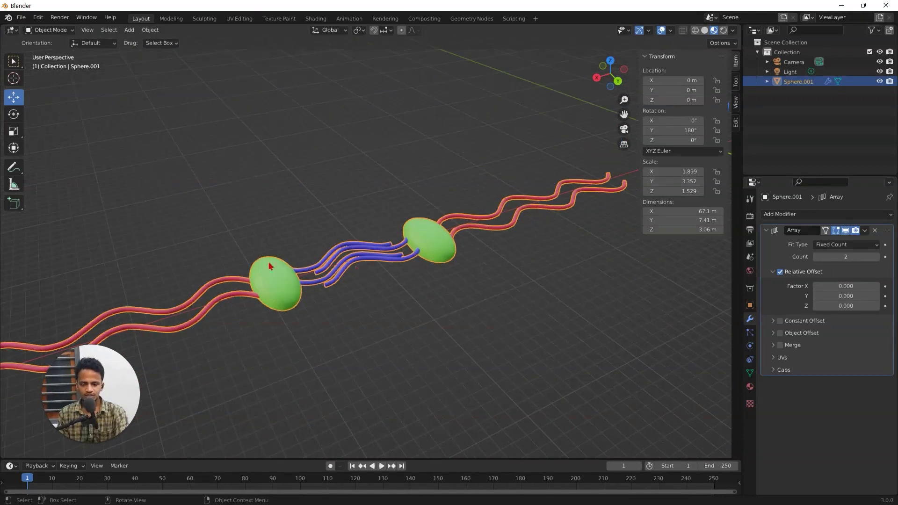
middle_click_drag(355, 231, 415, 316)
scroll(470, 245, "down", 5)
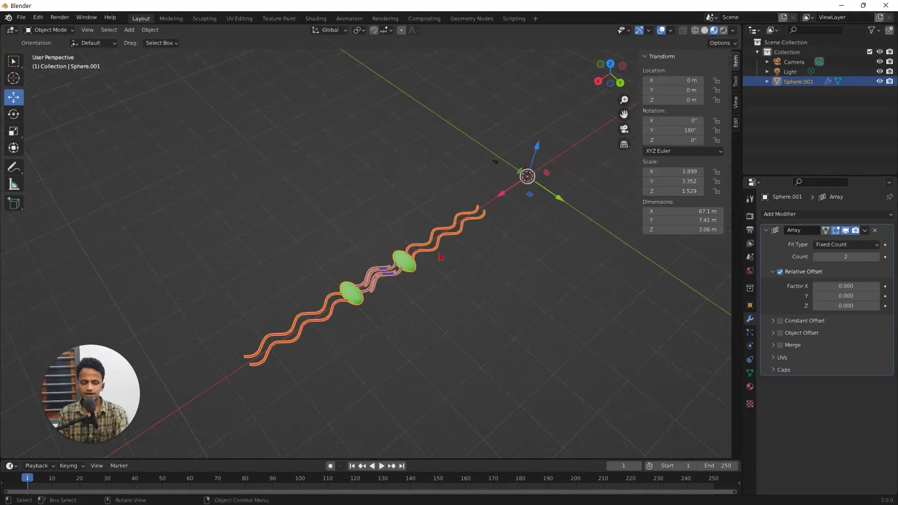
middle_click_drag(469, 290, 427, 296)
scroll(445, 288, "up", 3)
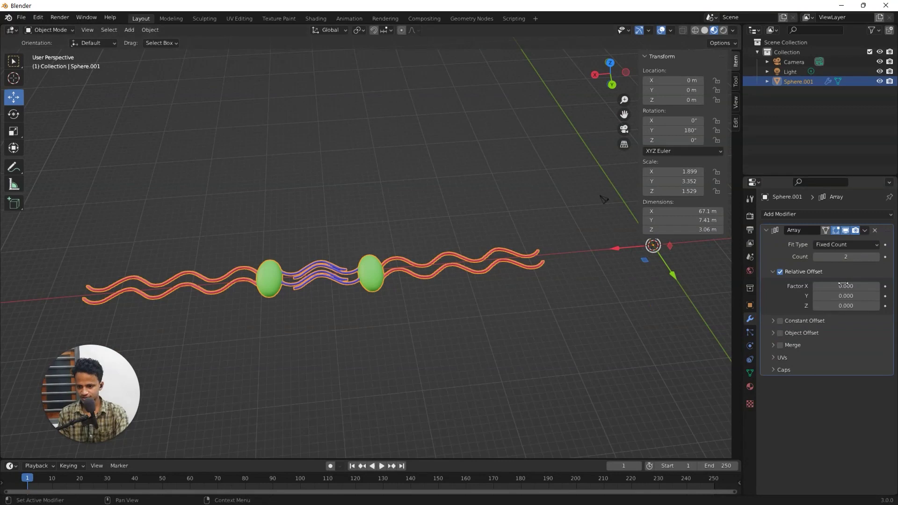
Step: Set the array Count to 10
left_click(877, 258)
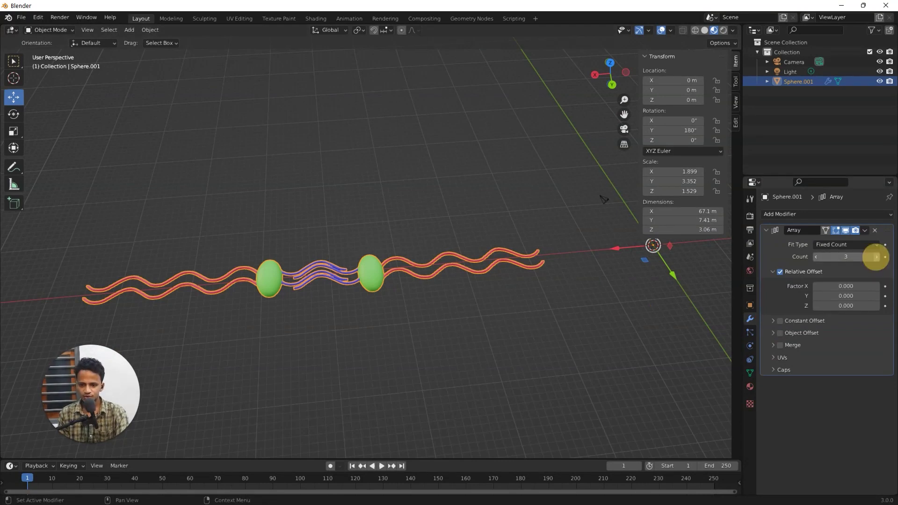
left_click(847, 258)
type("10")
key("Return")
scroll(275, 192, "down", 4)
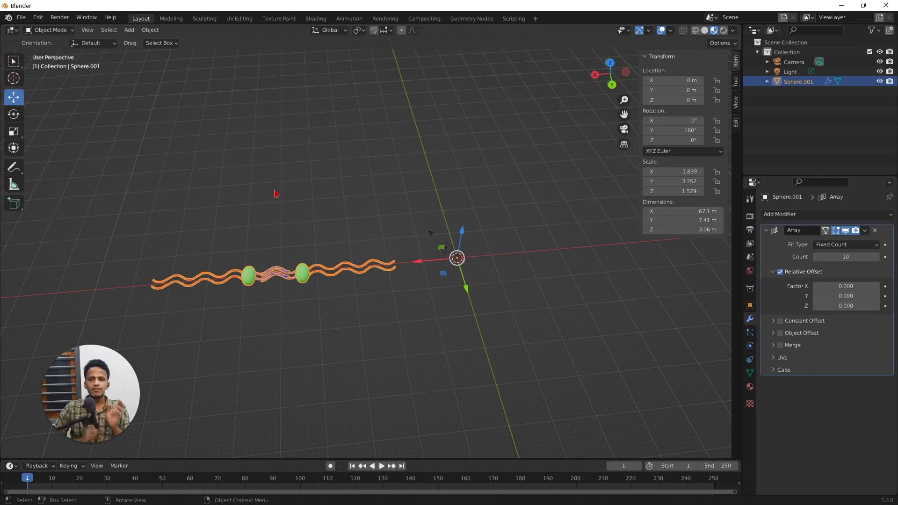
middle_click_drag(334, 159, 404, 277)
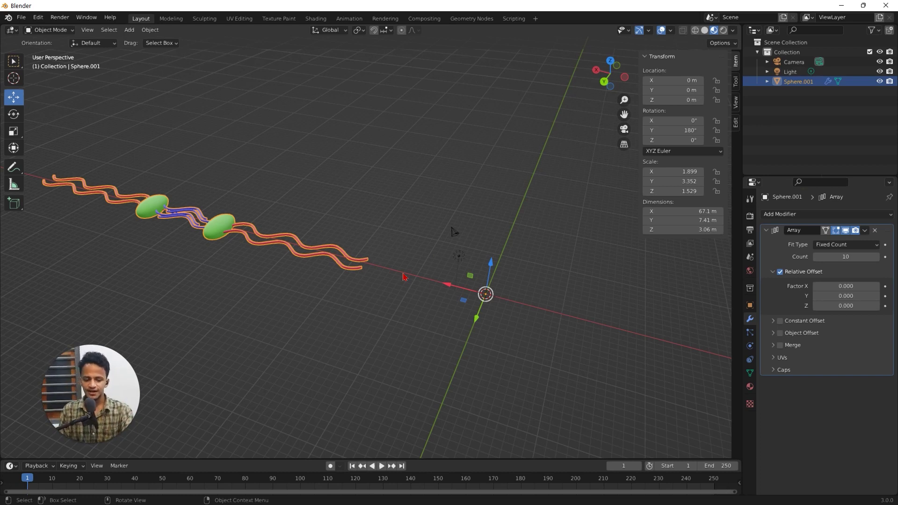
Step: Add a Plain Axes Empty at the origin
key("shift+a")
mouse_move(368, 361)
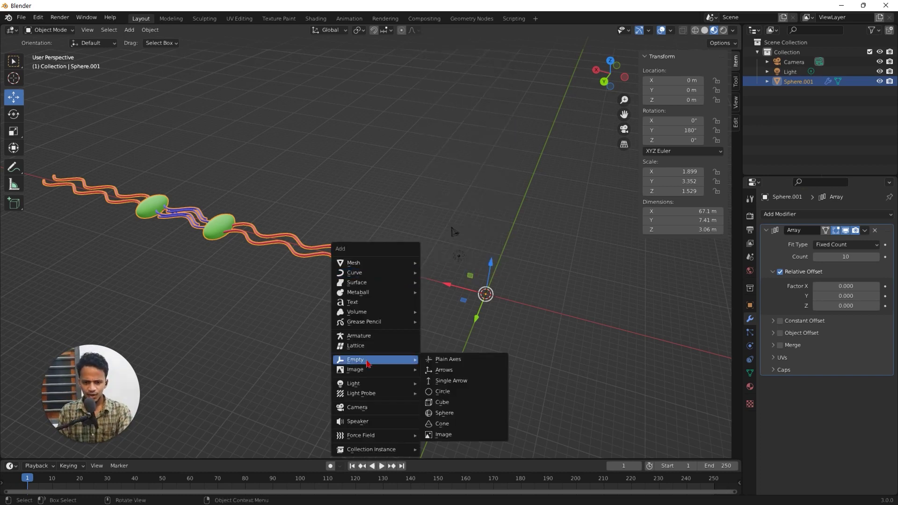
left_click(448, 361)
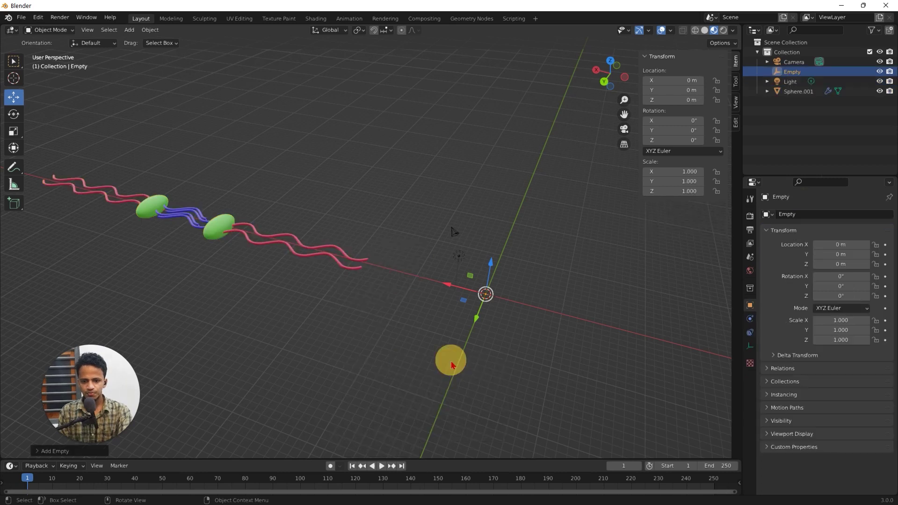
middle_click_drag(451, 362, 420, 254)
left_click(443, 254)
left_click(448, 246)
middle_click_drag(461, 230, 453, 233)
middle_click_drag(392, 239, 456, 291)
scroll(400, 248, "down", 5)
Step: Select the lipid array object and enable Object Offset in its Array modifier
left_click(253, 263)
scroll(297, 279, "down", 5)
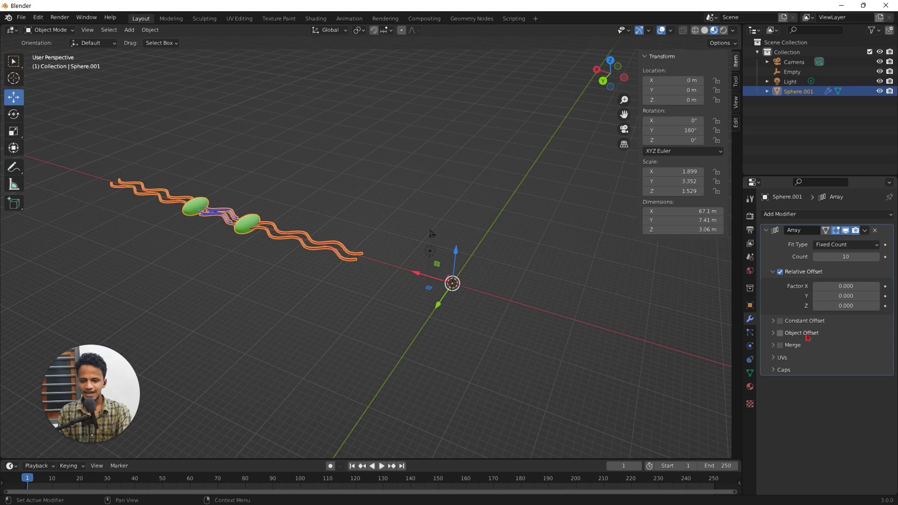
left_click(780, 332)
left_click(773, 333)
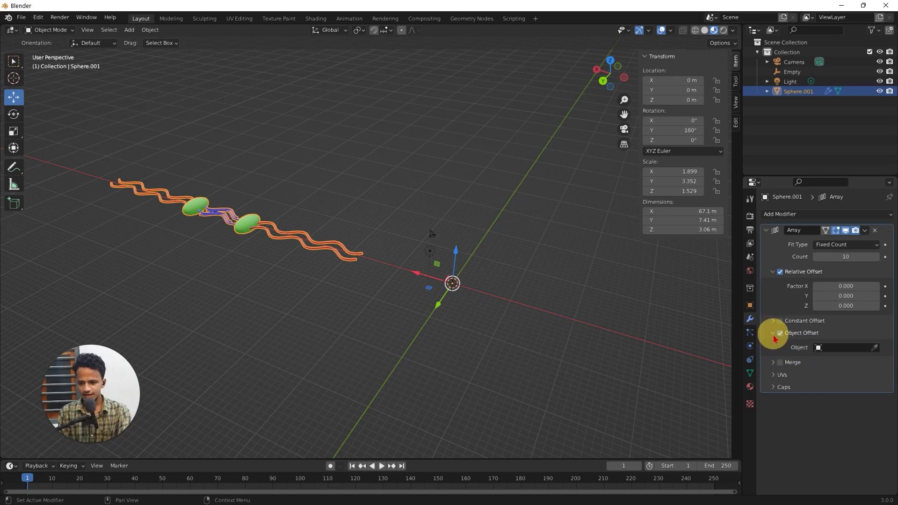
scroll(583, 329, "up", 2)
middle_click_drag(577, 307, 483, 306, "shift")
scroll(463, 328, "up", 3)
middle_click_drag(459, 342, 436, 333)
middle_click_drag(373, 316, 417, 328, "shift")
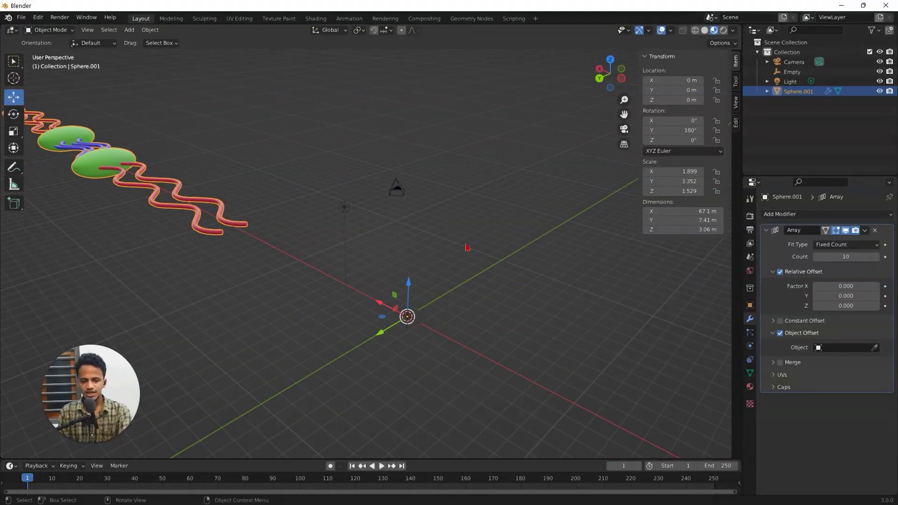
middle_click_drag(456, 227, 515, 266, "shift")
scroll(516, 267, "down", 2)
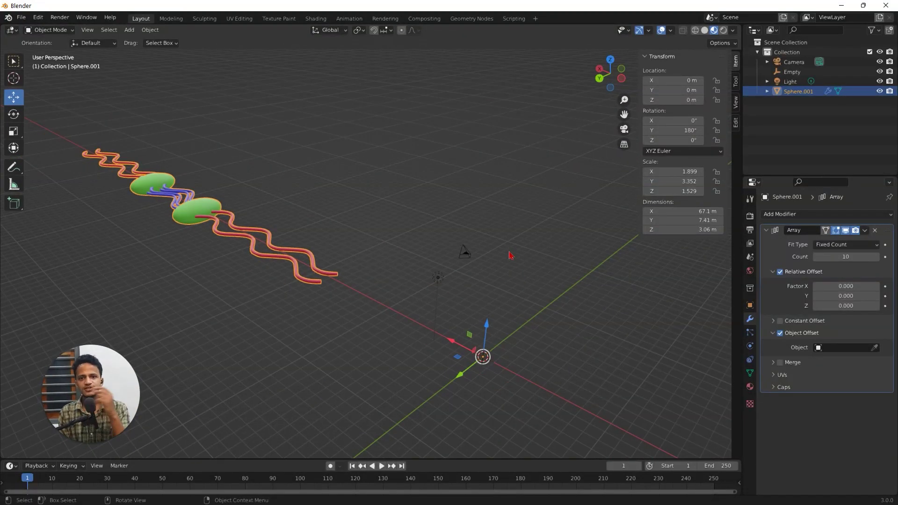
Step: Set the Array's offset Object to Empty
left_click(875, 350)
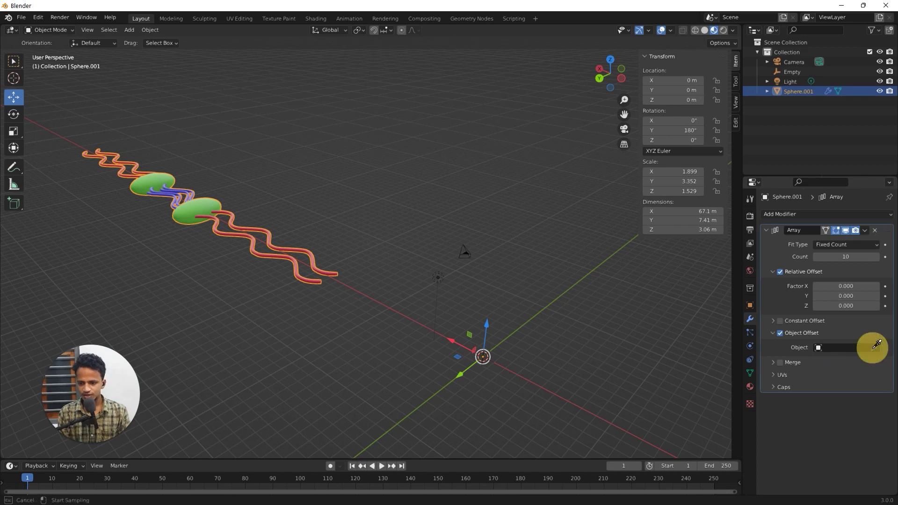
left_click(483, 356)
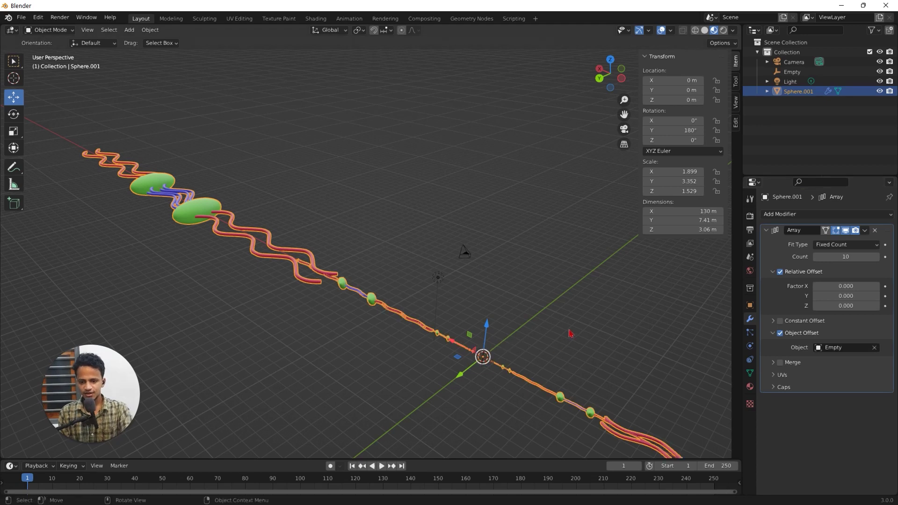
left_click(875, 349)
left_click(836, 348)
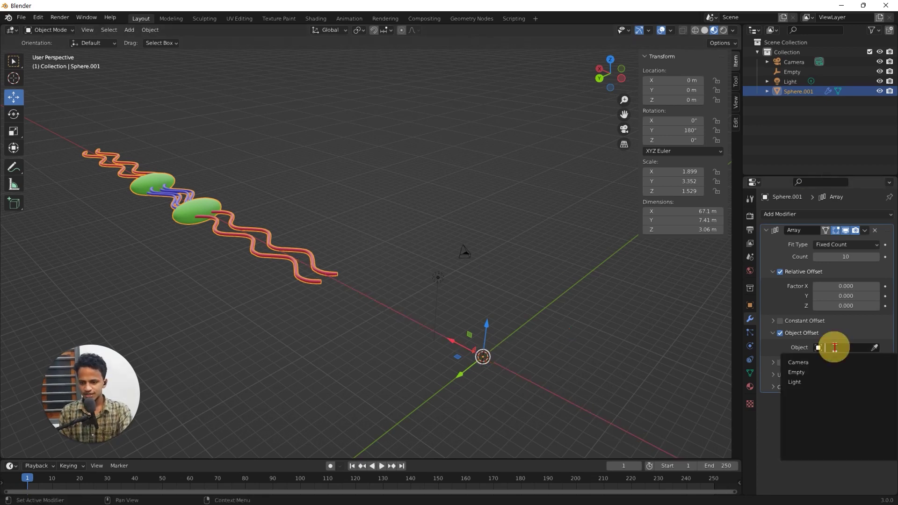
left_click(796, 372)
Step: Reselect the lipid array and orbit to inspect the 10 copies spread along a line
middle_click_drag(342, 298, 457, 351)
left_click_drag(456, 349, 468, 359)
left_click(447, 368)
middle_click_drag(391, 340, 409, 348)
left_click(375, 295)
left_click(399, 297)
middle_click_drag(398, 297, 415, 203)
Step: Apply all transforms to the lipid object
key("ctrl+a")
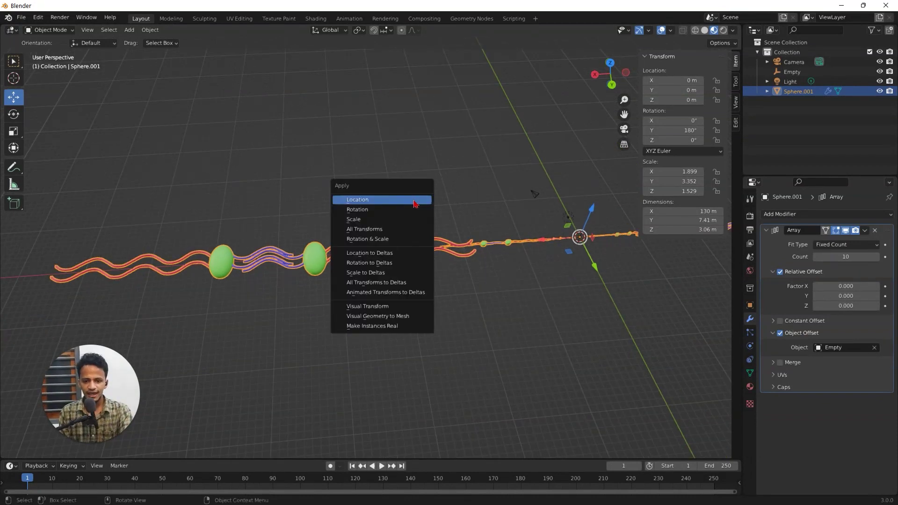
left_click(361, 231)
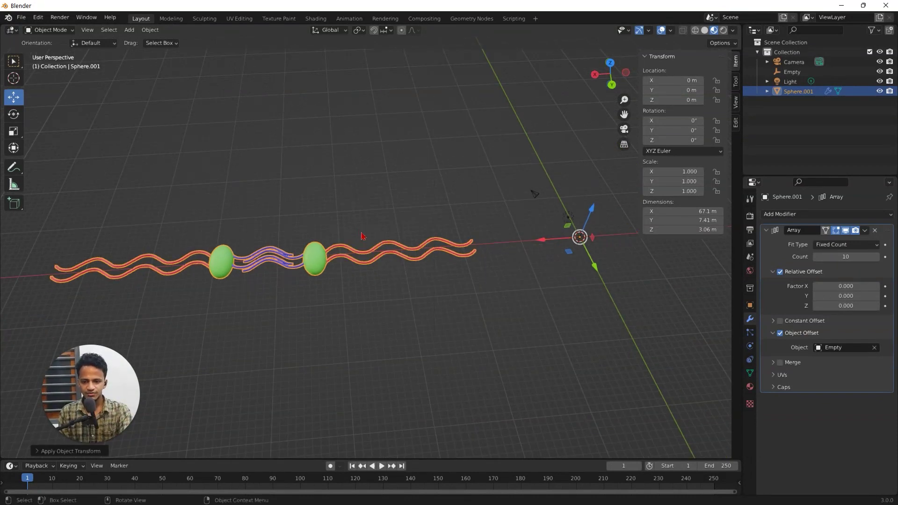
middle_click_drag(361, 233, 443, 270)
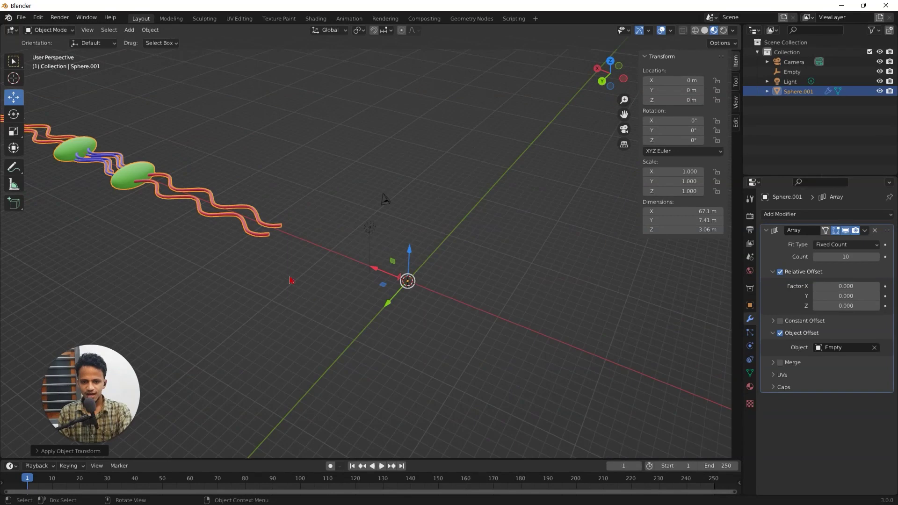
middle_click_drag(383, 306, 388, 358)
Step: Rotate the Empty about global Z by about -7.44°
left_click(391, 338)
scroll(532, 331, "down", 5)
middle_click_drag(478, 229, 548, 335, "shift")
scroll(528, 205, "down", 2)
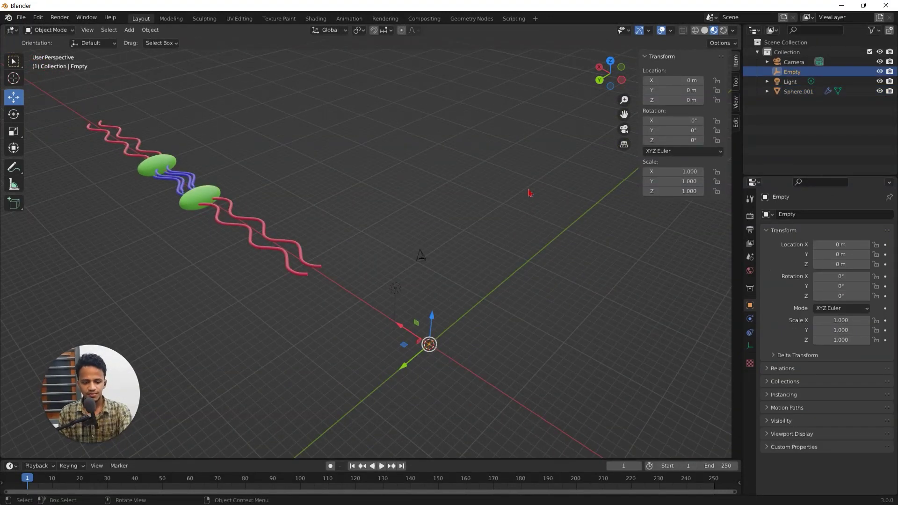
key("r")
key("z")
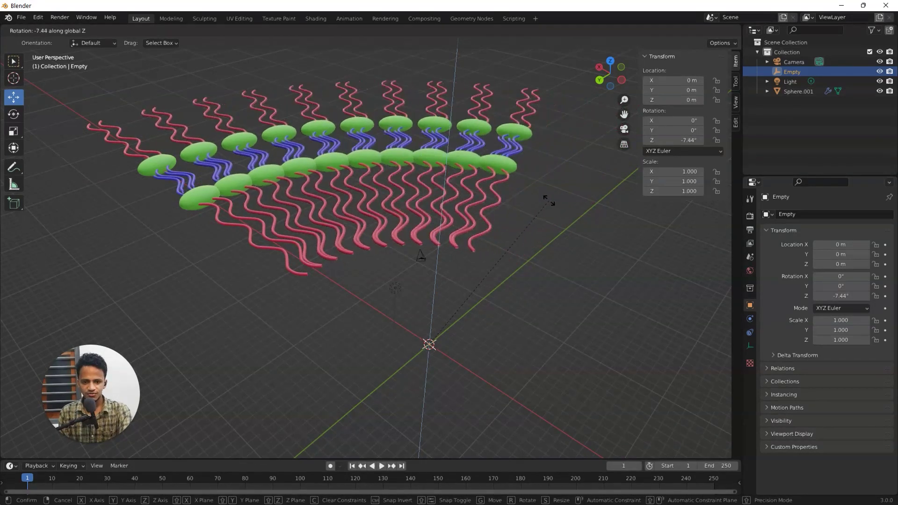
left_click(548, 201)
middle_click_drag(549, 201, 486, 215)
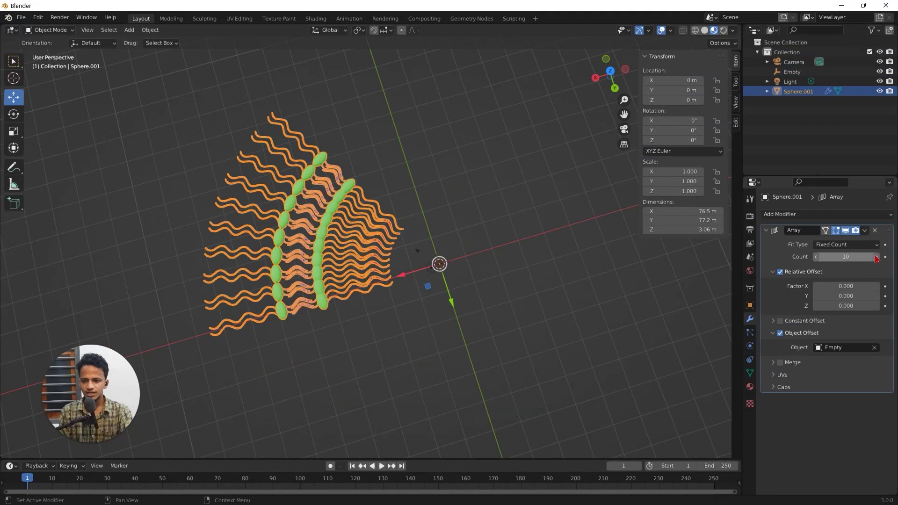
Step: Raise the array count step by step to 51
left_click(877, 257)
left_click(876, 257)
left_click(876, 257)
left_click(876, 257)
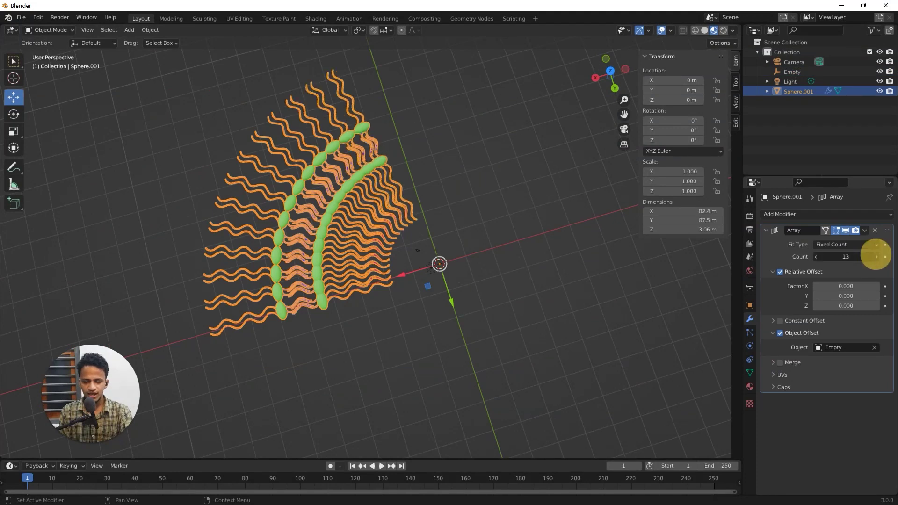
left_click(876, 257)
left_click(876, 257)
left_click(877, 257)
left_click(877, 257)
left_click(876, 257)
left_click(877, 256)
left_click(877, 257)
left_click(875, 257)
scroll(365, 248, "up", 6)
scroll(265, 325, "up", 6)
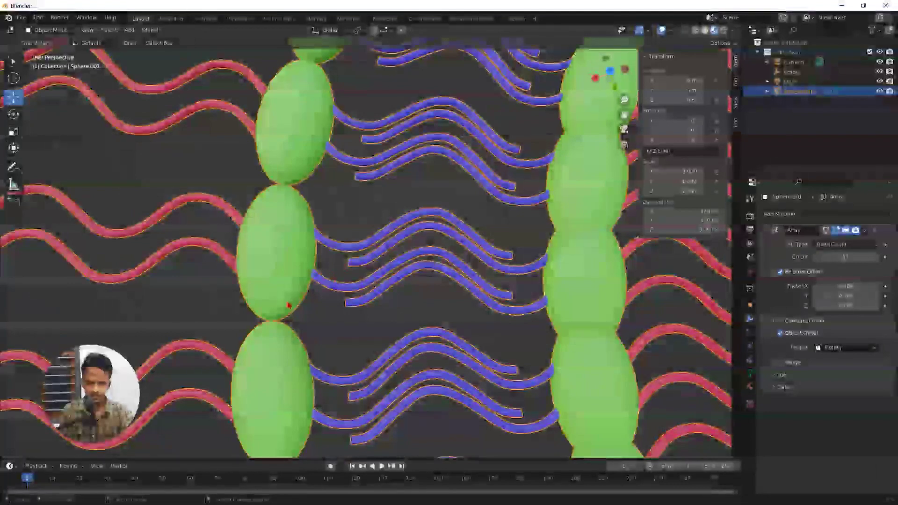
scroll(277, 301, "down", 8)
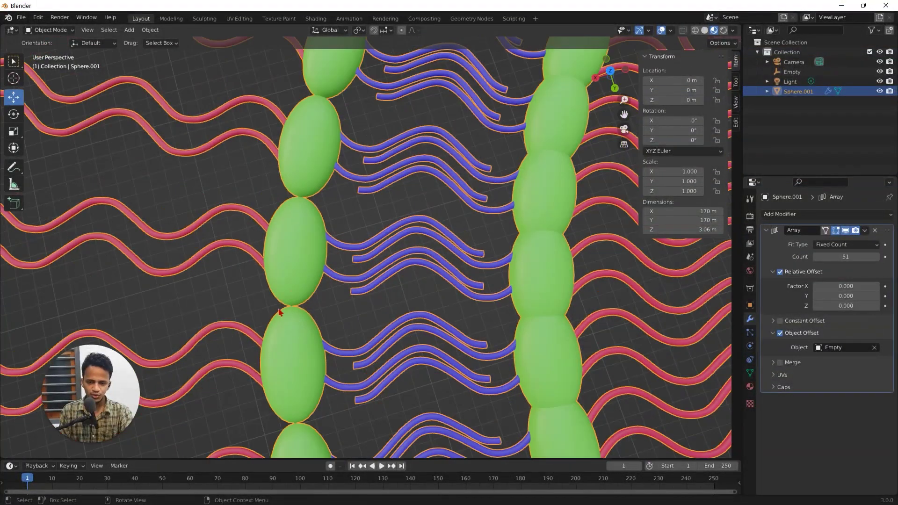
scroll(247, 306, "up", 3)
middle_click_drag(414, 301, 198, 276, "shift")
Step: Reselect the Empty and use undo/redo to bring its rotation back to -6.5°
left_click(503, 352)
middle_click_drag(538, 376, 421, 281)
scroll(459, 338, "up", 3)
scroll(459, 337, "down", 5)
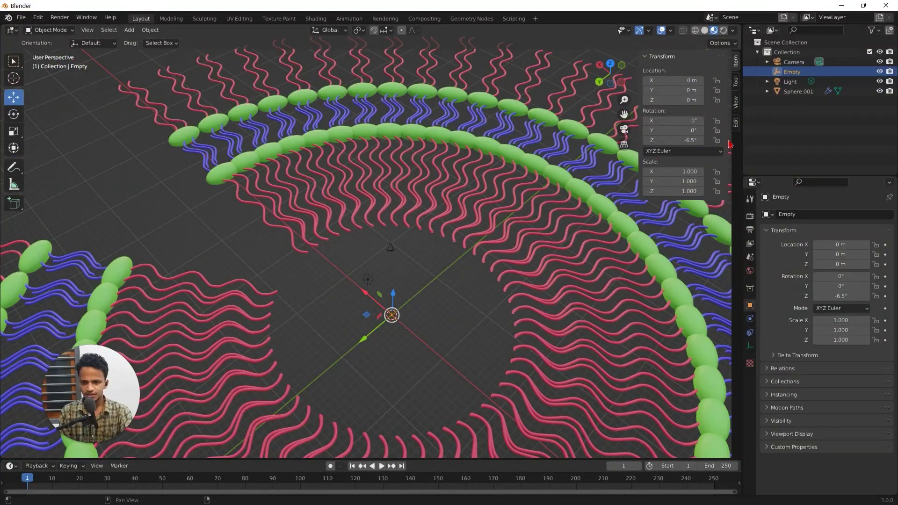
key("ctrl+z")
key("ctrl+shift+z")
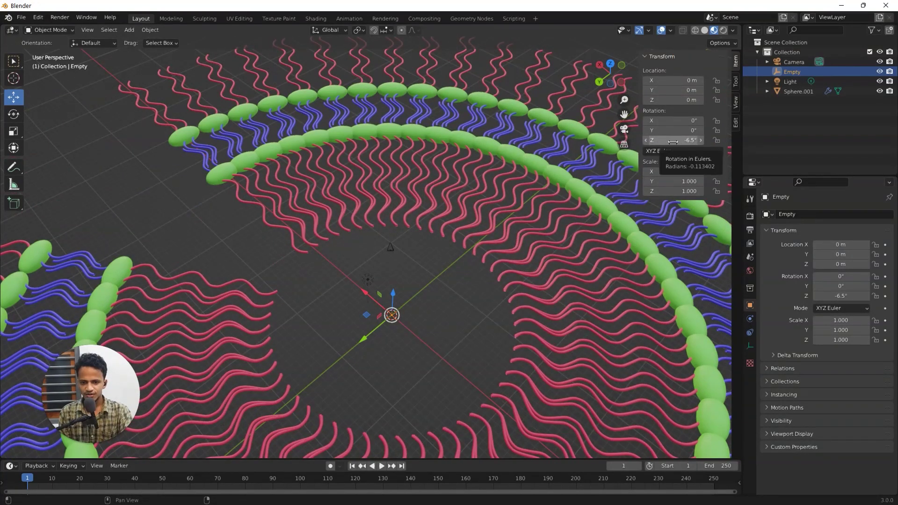
Step: Enter -7° in the Empty's Z rotation field so the ring closes
left_click(674, 141)
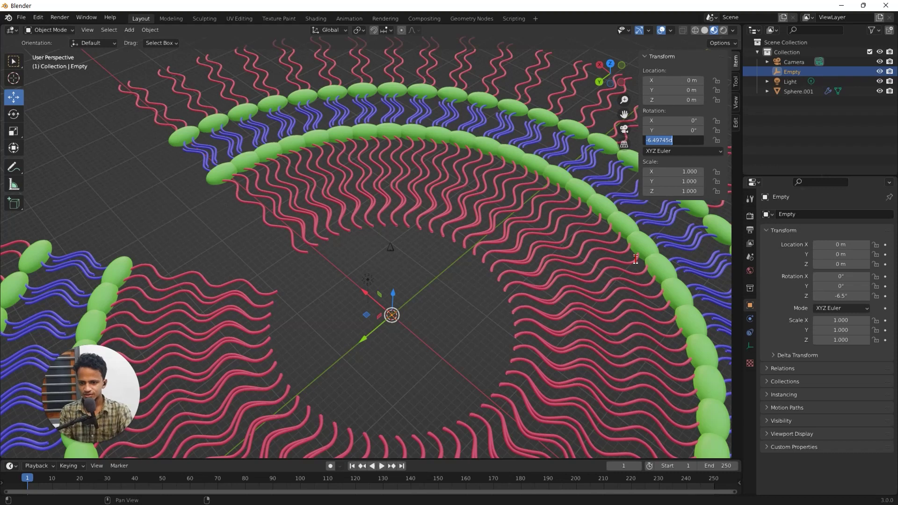
key("BackSpace")
key("Return")
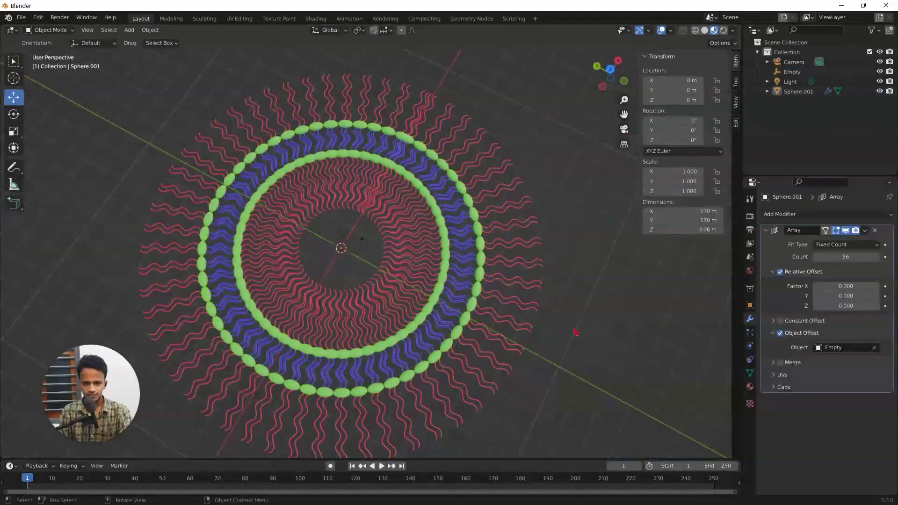
scroll(577, 330, "down", 3)
middle_click_drag(577, 331, 627, 346)
scroll(554, 326, "up", 5)
Step: Add a second Array modifier to the Sphere.001 ring
left_click(528, 380)
scroll(528, 380, "down", 3)
scroll(546, 421, "up", 2)
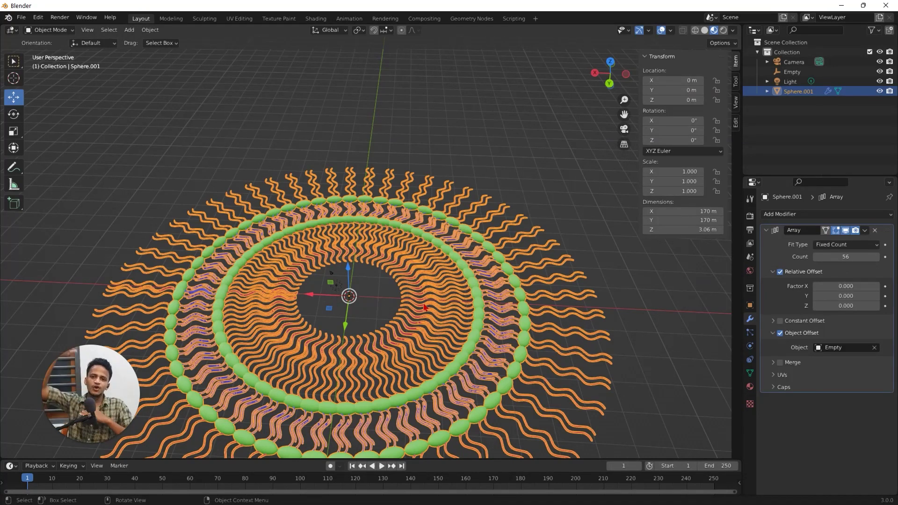
left_click(786, 214)
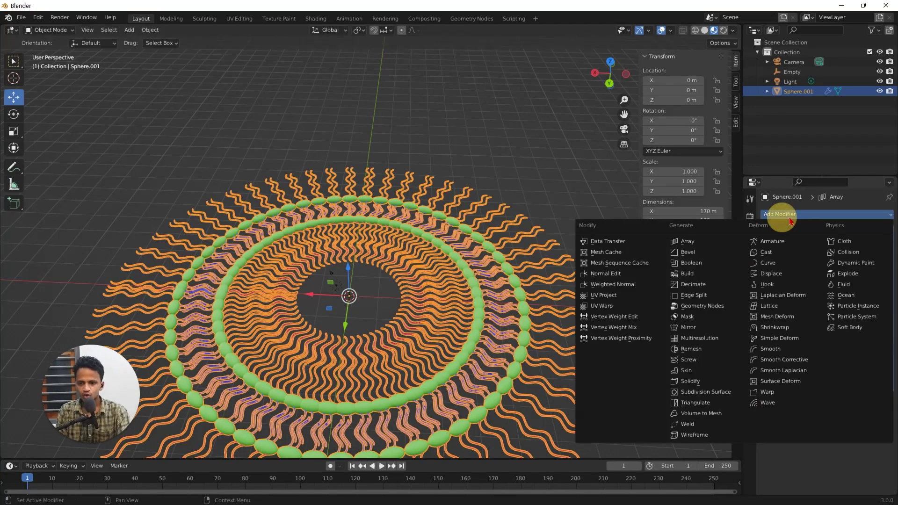
left_click(697, 245)
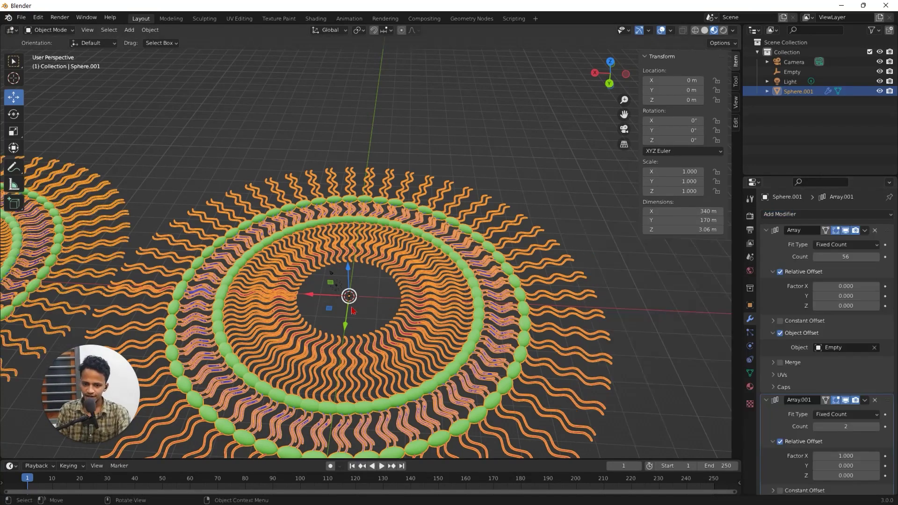
scroll(378, 304, "down", 3)
middle_click_drag(405, 220, 545, 206, "shift")
scroll(463, 325, "down", 3)
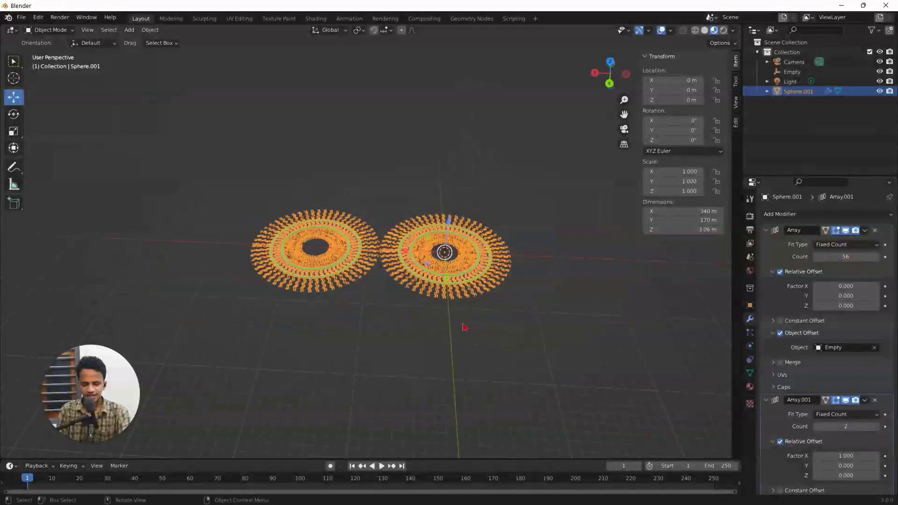
middle_click_drag(383, 321, 421, 349, "shift")
scroll(512, 372, "up", 2)
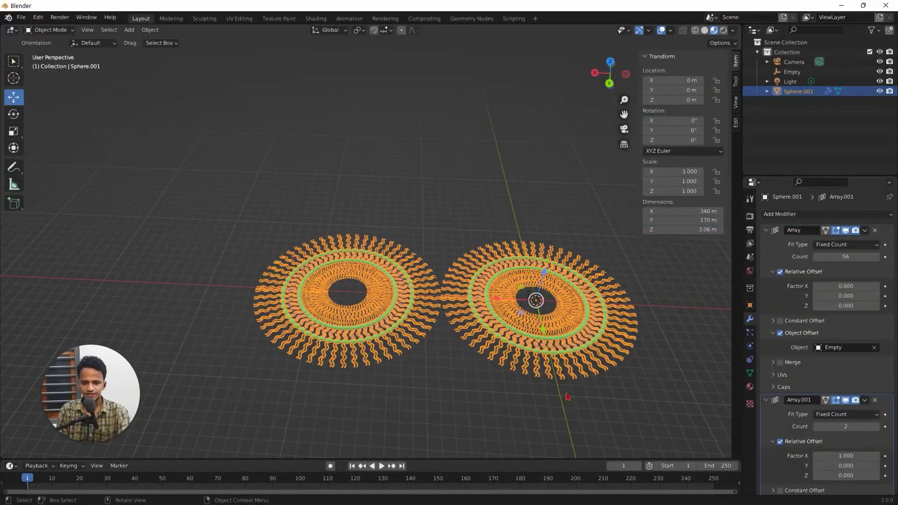
scroll(560, 389, "up", 2)
middle_click_drag(506, 386, 488, 373)
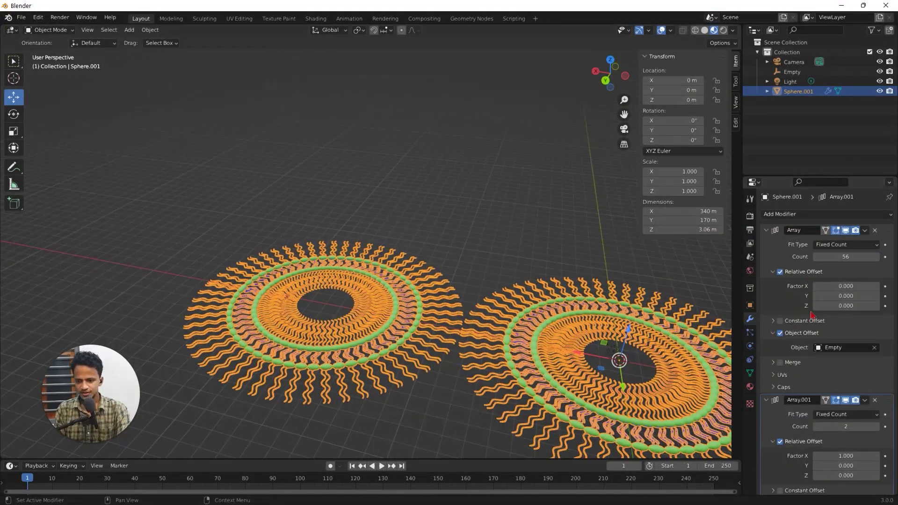
scroll(812, 355, "down", 3)
scroll(797, 368, "up", 3)
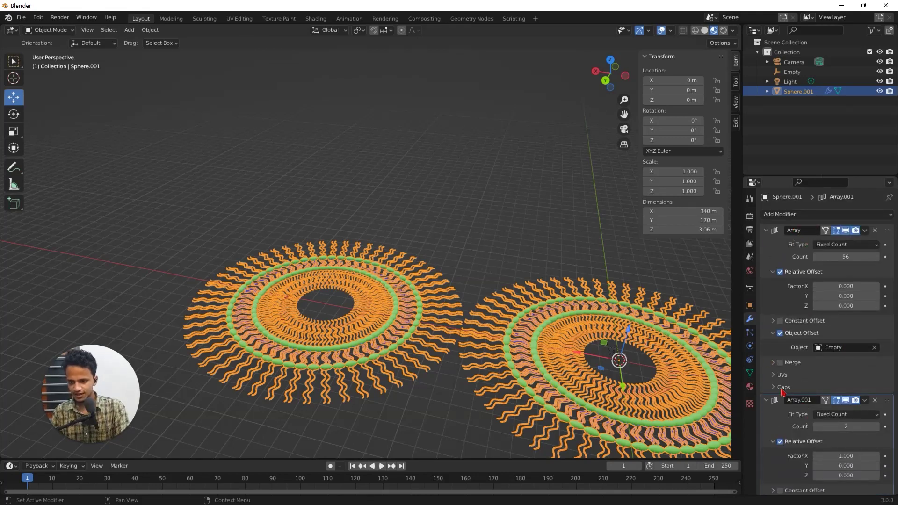
Step: Collapse the first Array and set the second array's relative offset to X 0, Z 1
left_click(767, 230)
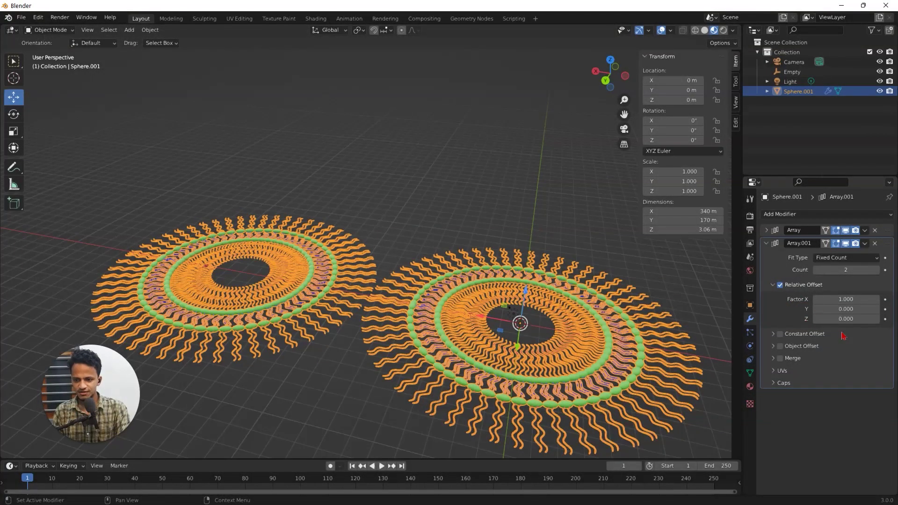
left_click(849, 299)
type("0")
key("Return")
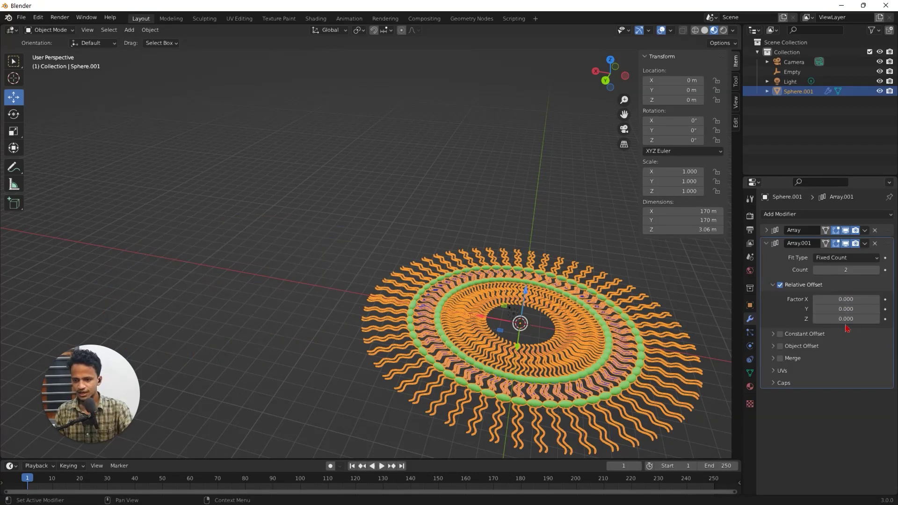
left_click(842, 319)
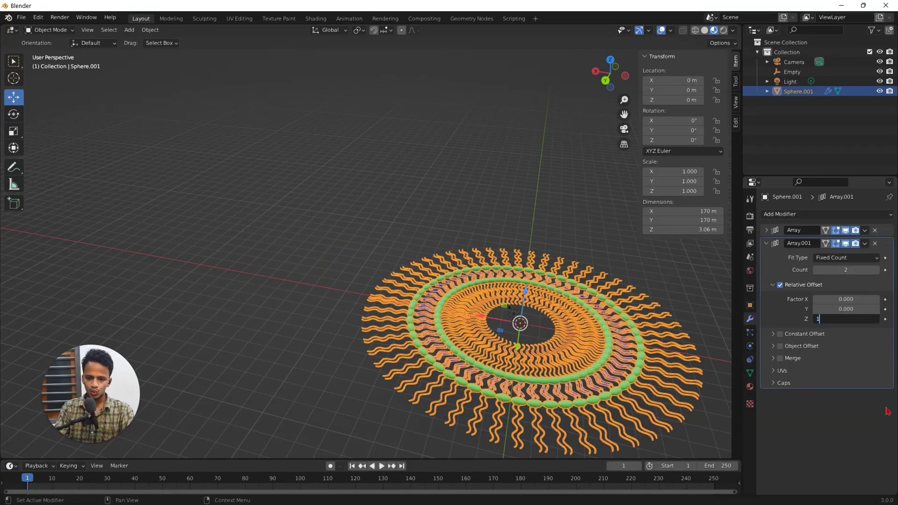
key("Return")
middle_click_drag(440, 220, 422, 185)
left_click(311, 287)
scroll(323, 362, "up", 7)
middle_click_drag(335, 345, 327, 337)
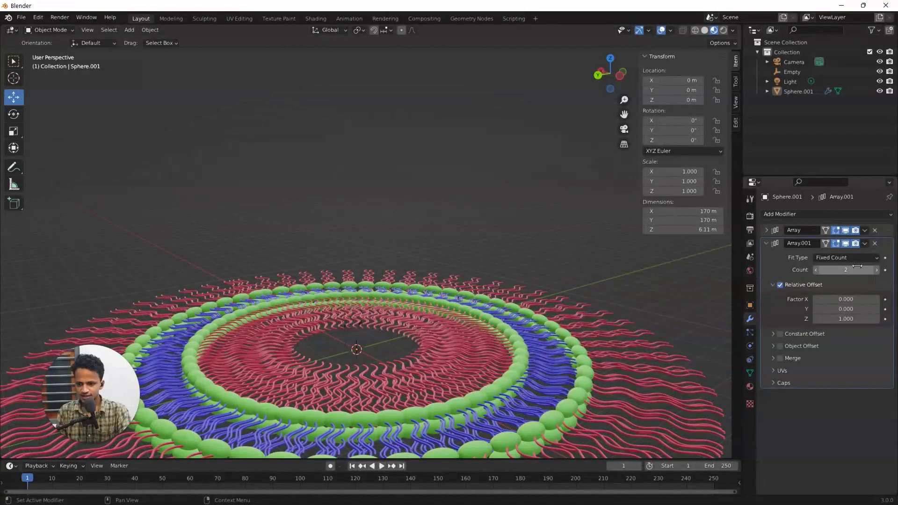
Step: Set the second array's count to 35 and its Z offset to 1.1
left_click(855, 270)
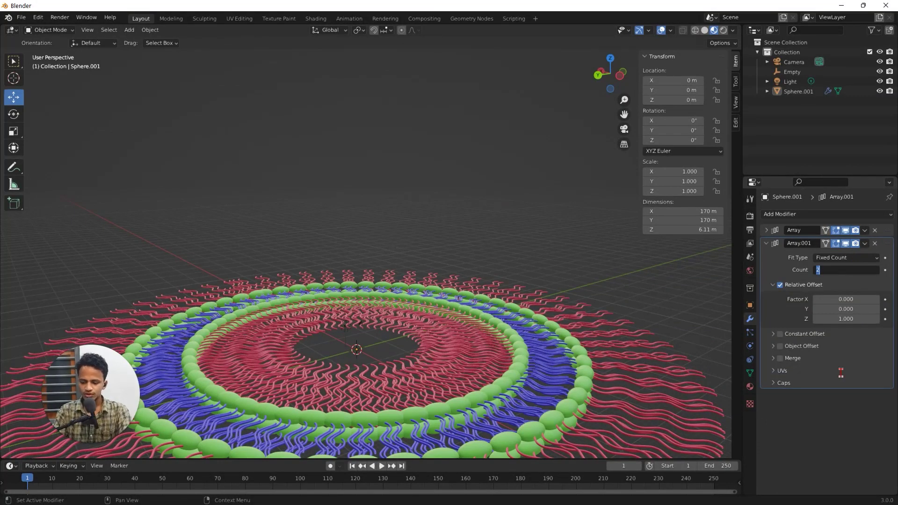
key("Return")
middle_click_drag(435, 260, 458, 288)
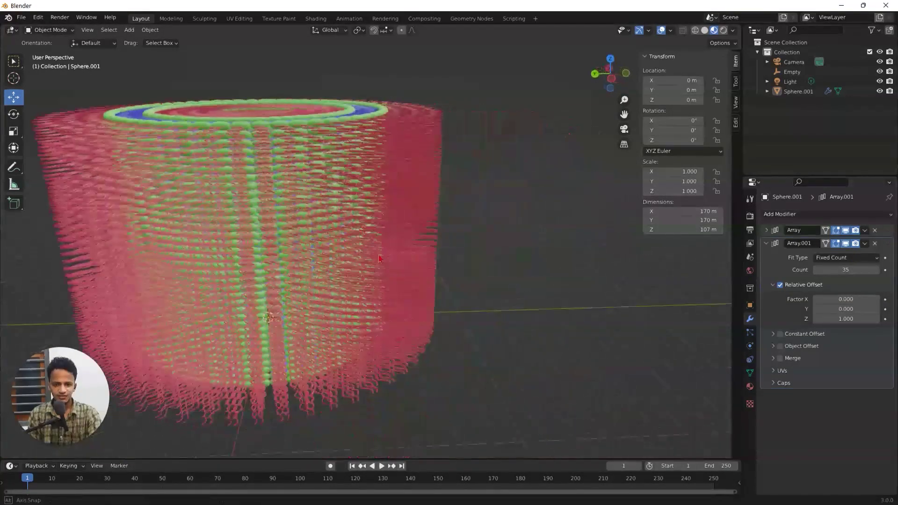
scroll(408, 301, "up", 2)
scroll(407, 301, "down", 3)
scroll(338, 313, "up", 5)
scroll(387, 213, "up", 10)
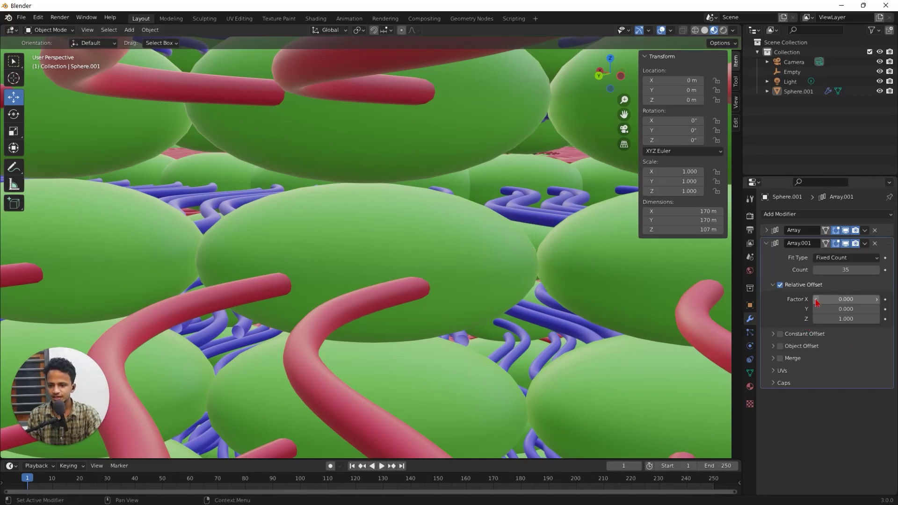
left_click(838, 320)
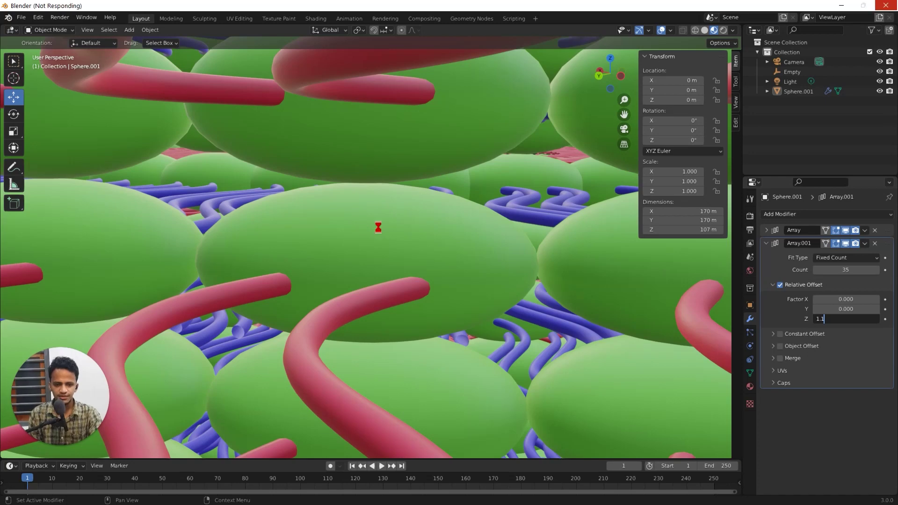
key("Return")
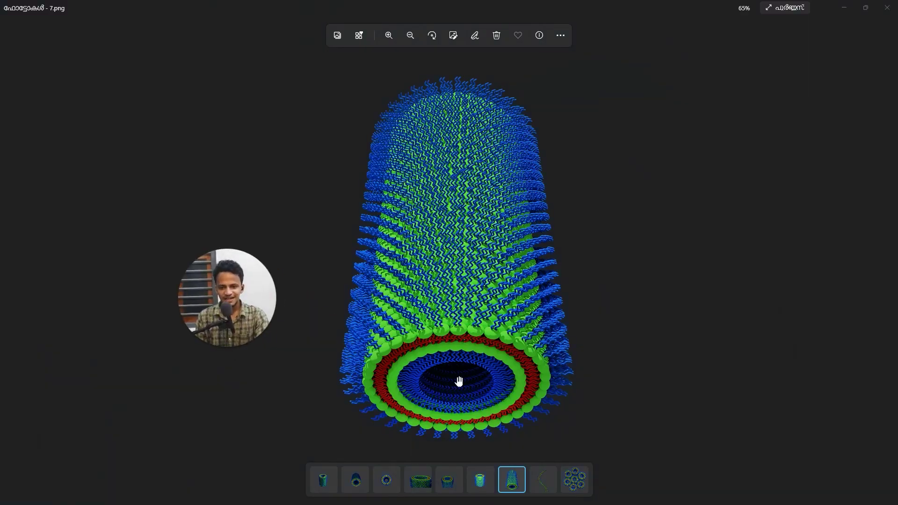
Step: Zoom into the reference nanotube render and pan across its lipid layers
scroll(457, 377, "up", 5)
scroll(453, 244, "up", 5)
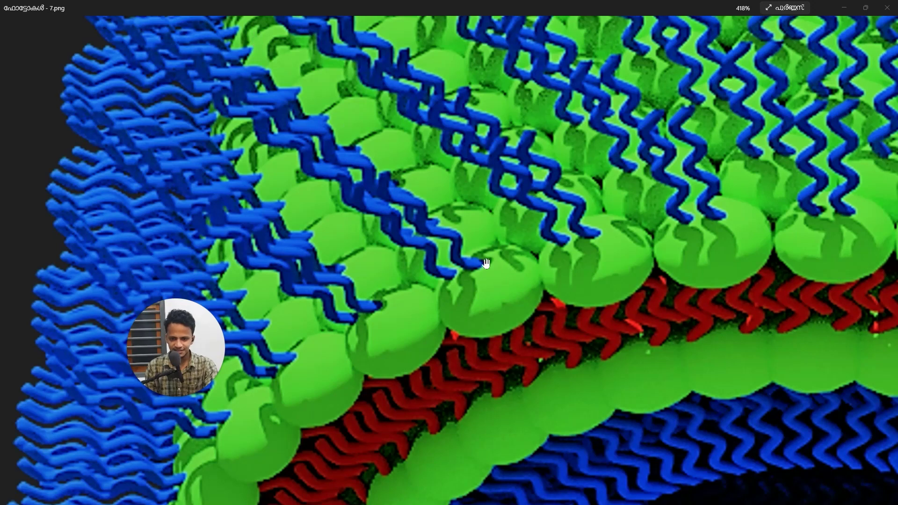
left_click_drag(647, 247, 519, 307)
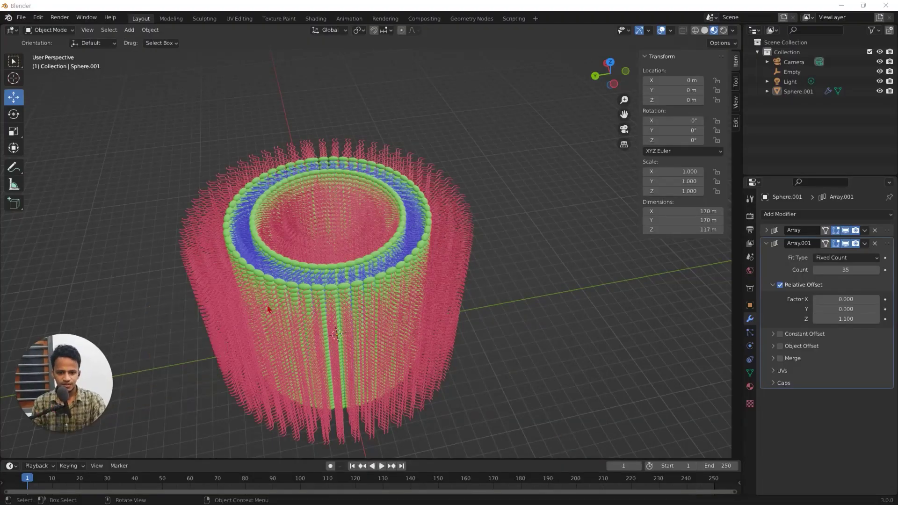
Step: Orbit and zoom around the cylinder from a side view to looking down into it
scroll(268, 309, "up", 10)
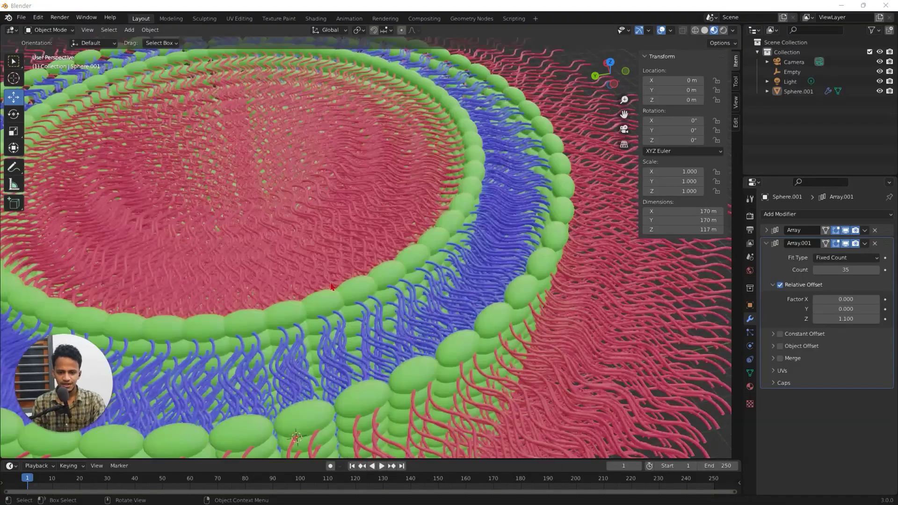
scroll(294, 222, "up", 3)
scroll(293, 201, "down", 3)
scroll(357, 226, "down", 4)
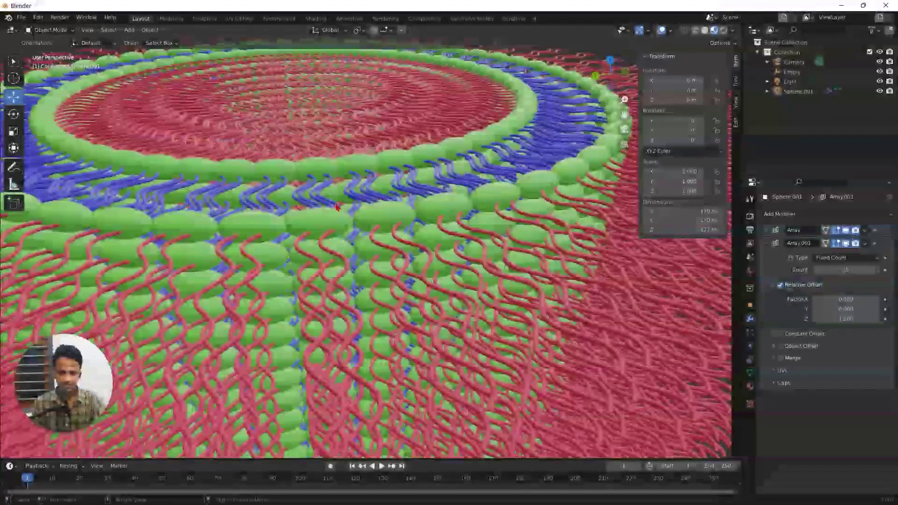
scroll(348, 228, "up", 5)
scroll(349, 228, "up", 4)
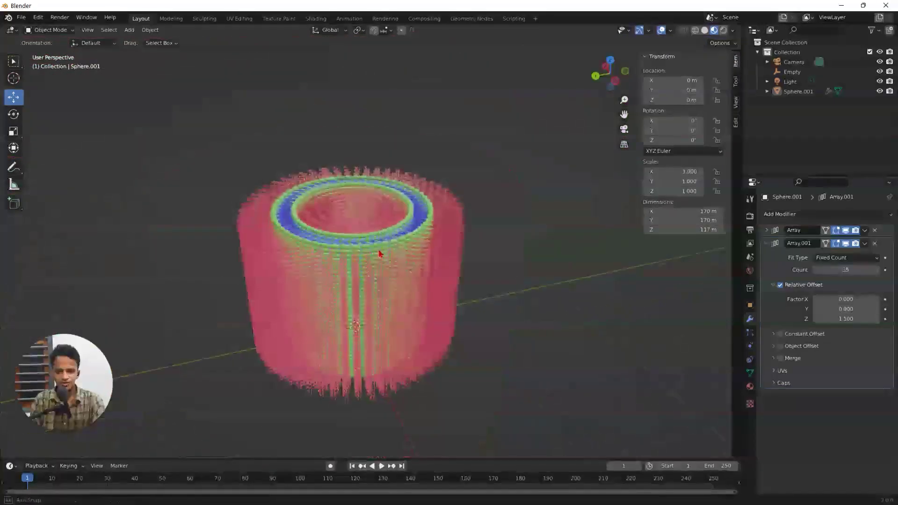
middle_click_drag(379, 253, 589, 301)
middle_click_drag(506, 296, 488, 330)
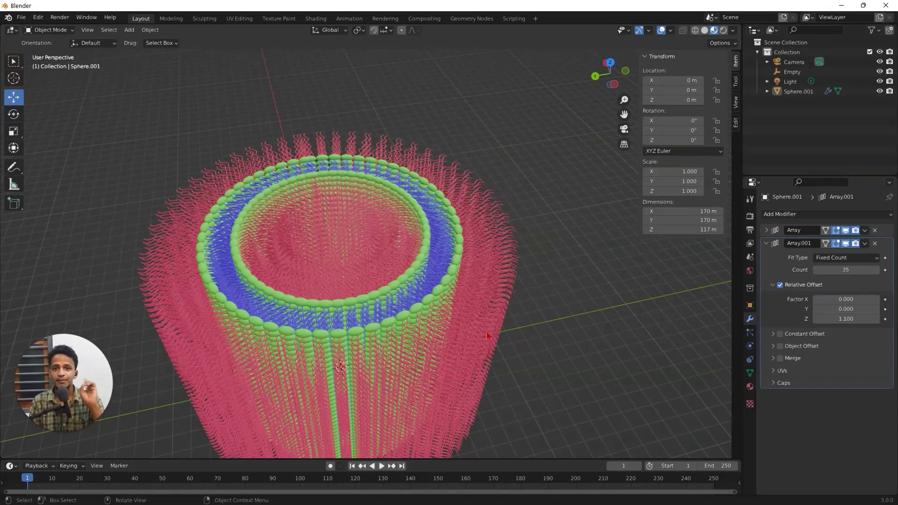
Step: Add a plain-axes empty, then enable Object Offset on the cylinder's second array with count 5
key("shift+a")
mouse_move(460, 329)
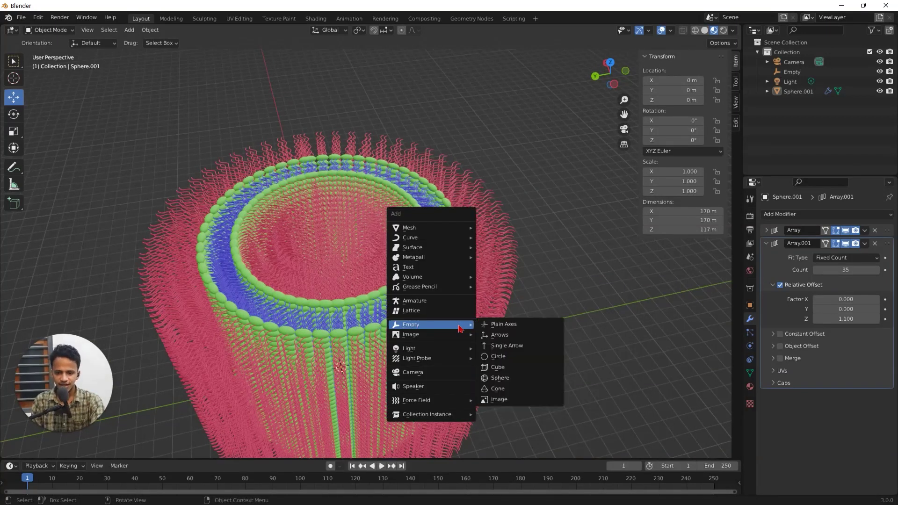
left_click(510, 324)
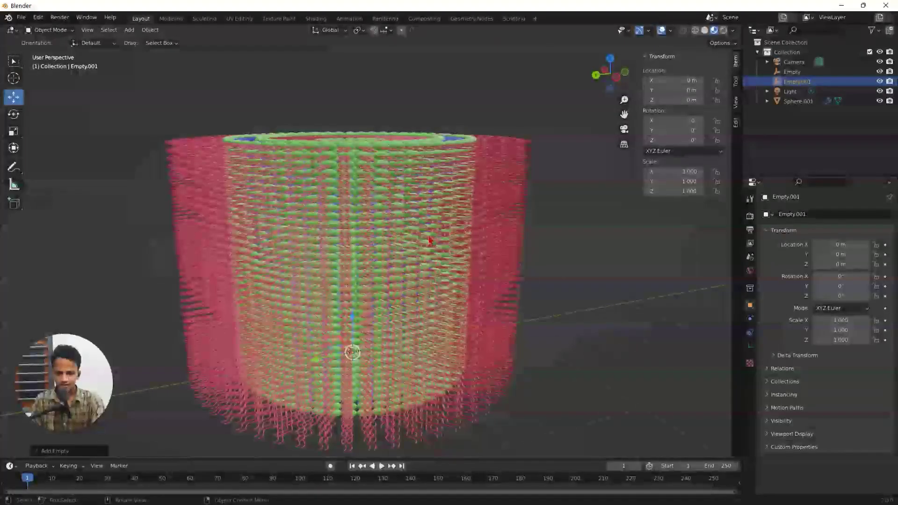
left_click(425, 237)
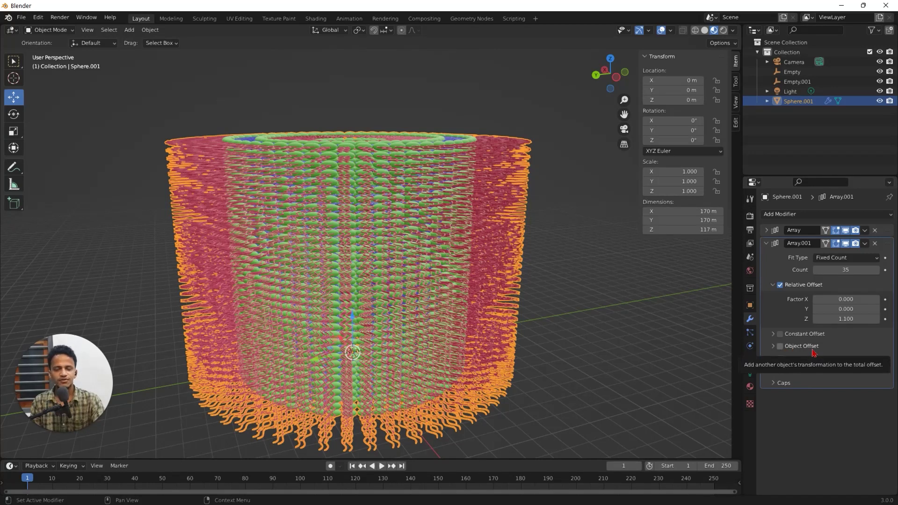
left_click(780, 346)
left_click(773, 347)
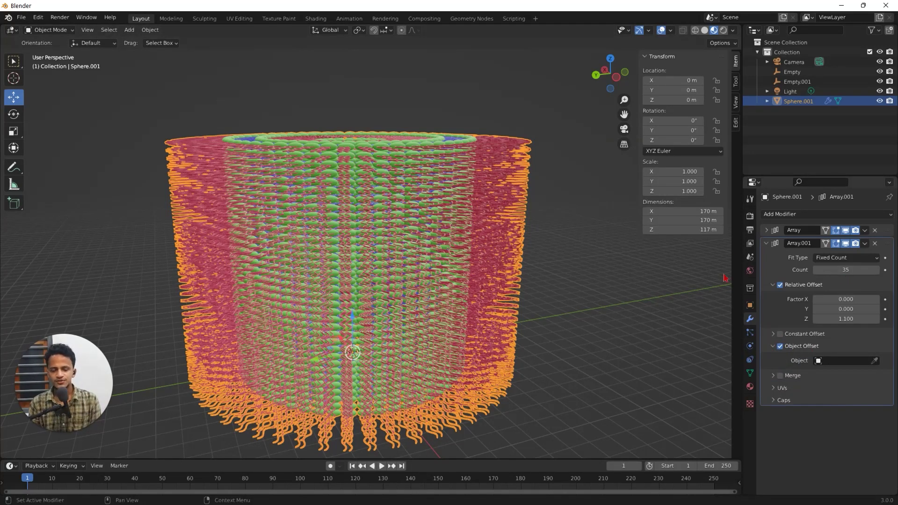
left_click(843, 270)
type("5")
key("Return")
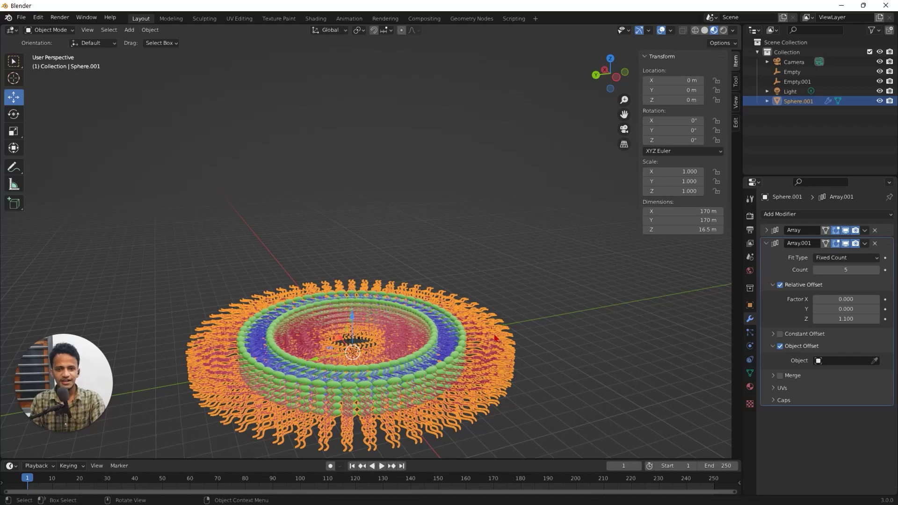
Step: Choose Empty.001 as the second array's offset object
middle_click_drag(395, 355, 401, 289, "shift")
scroll(404, 288, "up", 4)
scroll(401, 289, "up", 2)
scroll(400, 289, "down", 2)
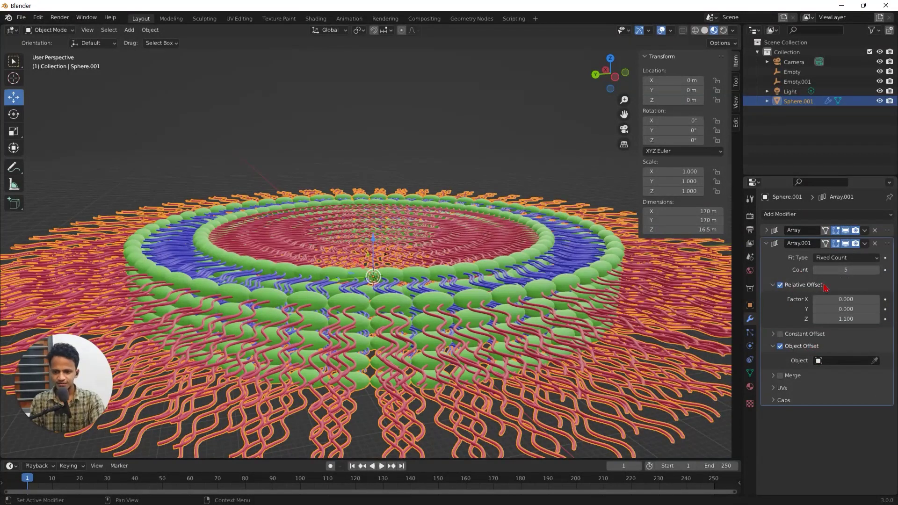
left_click(840, 363)
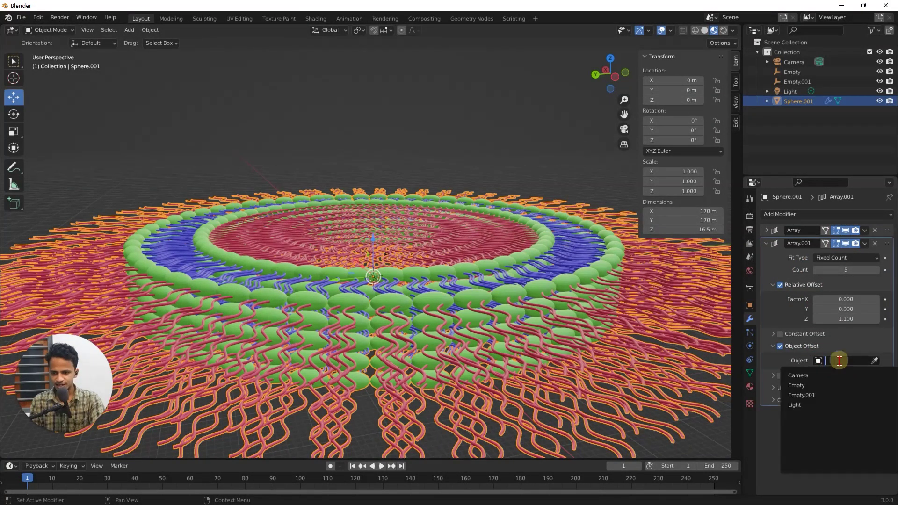
left_click(825, 395)
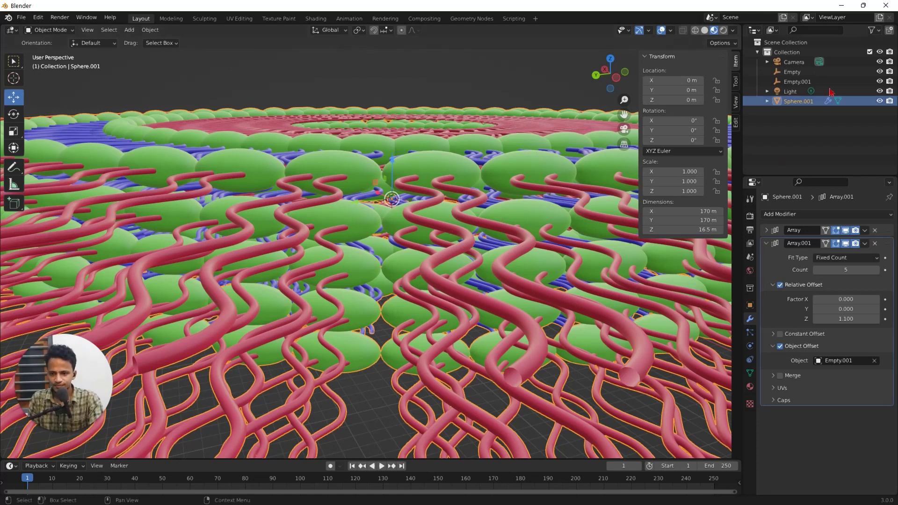
Step: Select Empty.001 and set its Z rotation to 0.5°, then nudge it to 0.6° and 0.8°
left_click(794, 84)
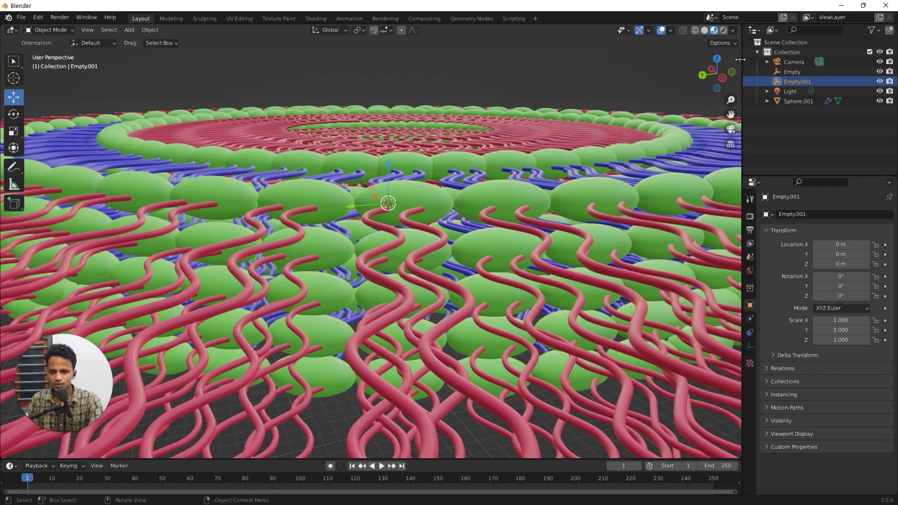
mouse_move(740, 59)
left_mouse_down()
mouse_move(696, 64)
mouse_move(737, 67)
left_mouse_up()
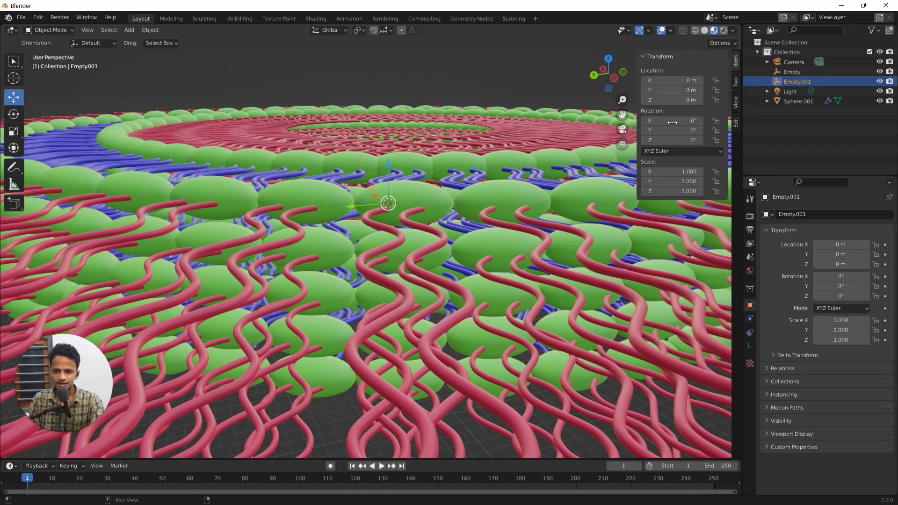
left_click(672, 140)
type("0")
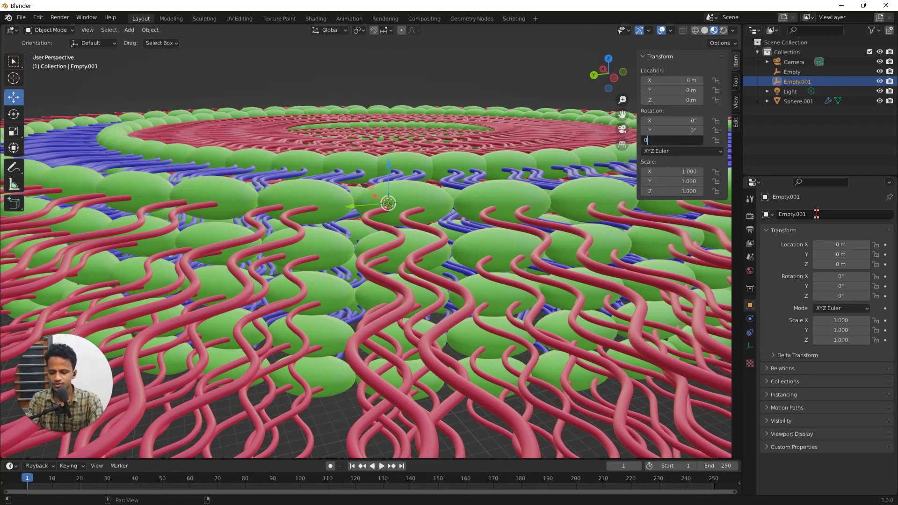
type(".5")
key("Return")
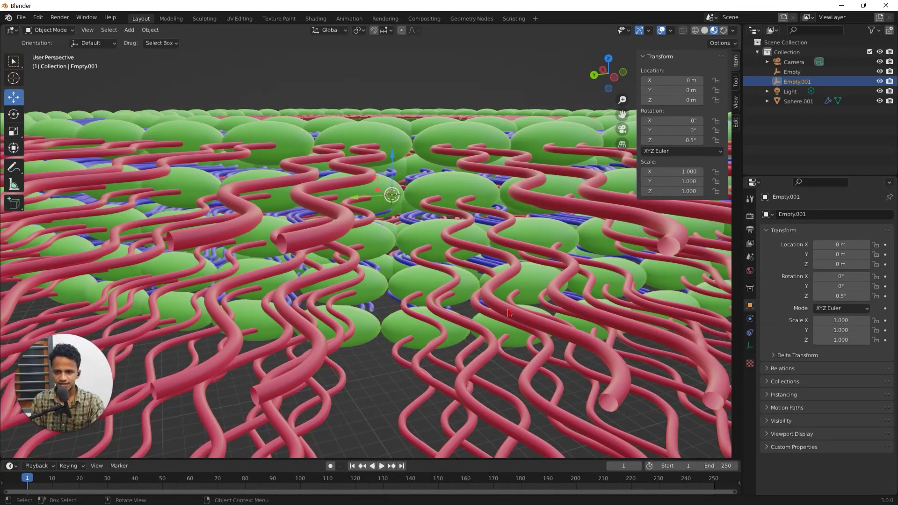
left_click(701, 140)
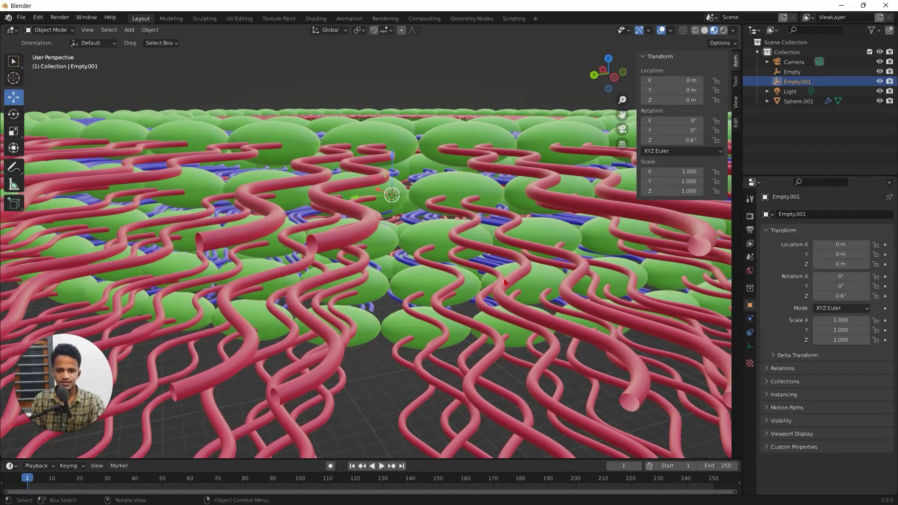
left_click(700, 141)
left_click(701, 140)
scroll(402, 265, "down", 3)
scroll(400, 265, "up", 5)
scroll(399, 264, "down", 6)
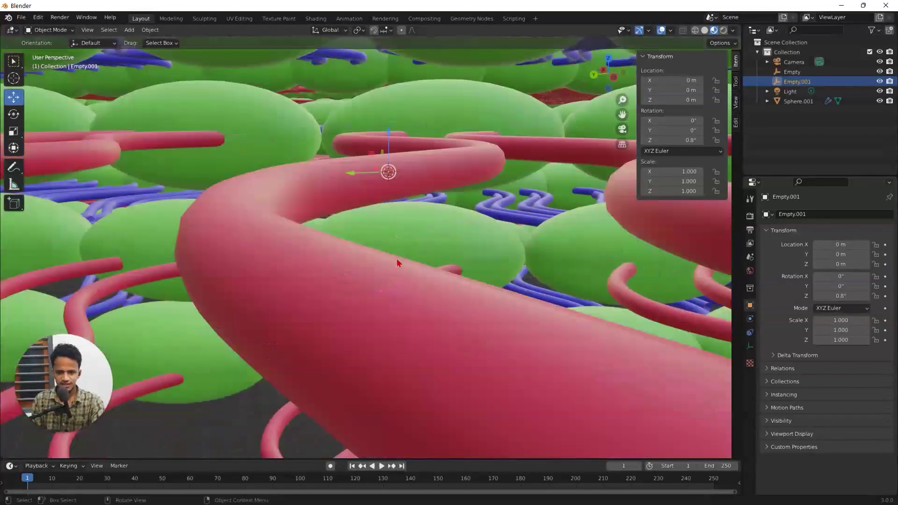
Step: Increase Empty.001's Z rotation to 2°, then 2.5°
left_click(682, 141)
type("2")
key("Return")
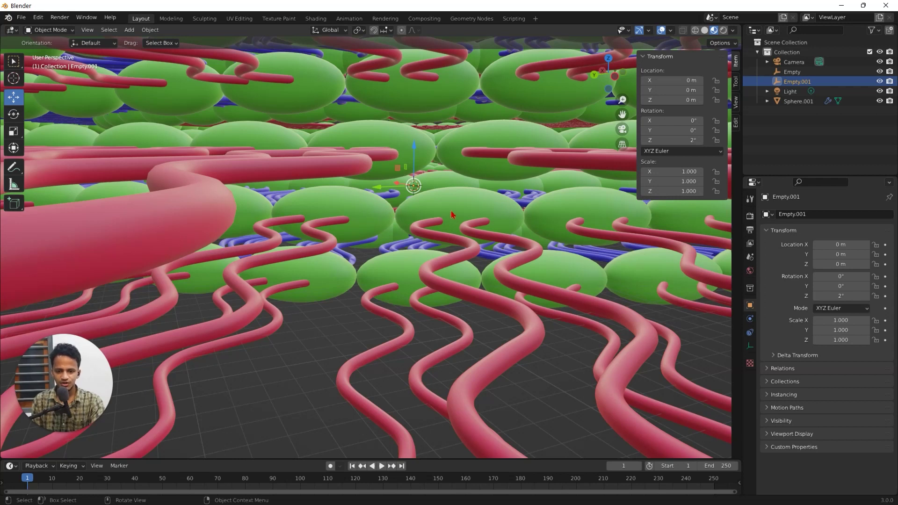
left_click(684, 140)
type("2.5")
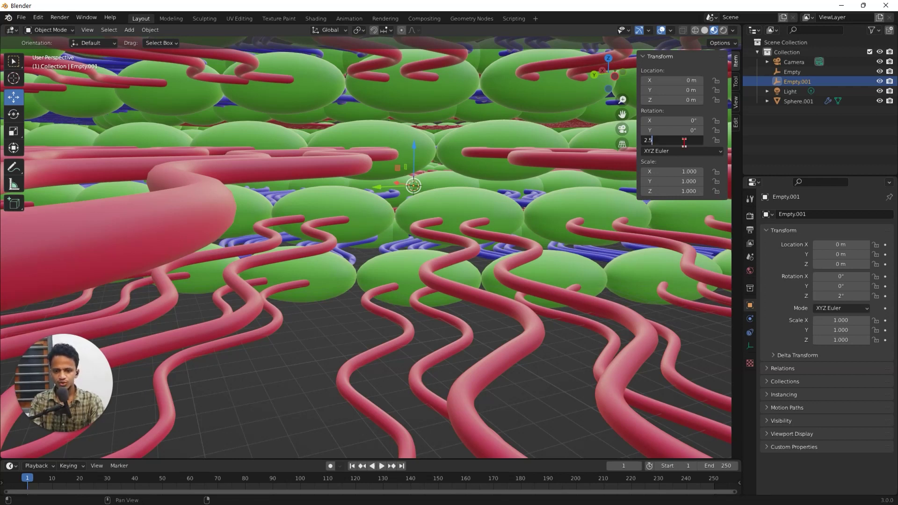
key("Return")
scroll(351, 229, "down", 4)
middle_click_drag(351, 230, 346, 268)
scroll(346, 269, "down", 6)
scroll(335, 362, "up", 4)
scroll(335, 361, "down", 4)
middle_click_drag(351, 300, 396, 300)
Step: Select the sphere array object and orbit around the stacked tube from several angles
left_click(396, 300)
scroll(402, 323, "down", 3)
middle_click_drag(412, 341, 487, 304)
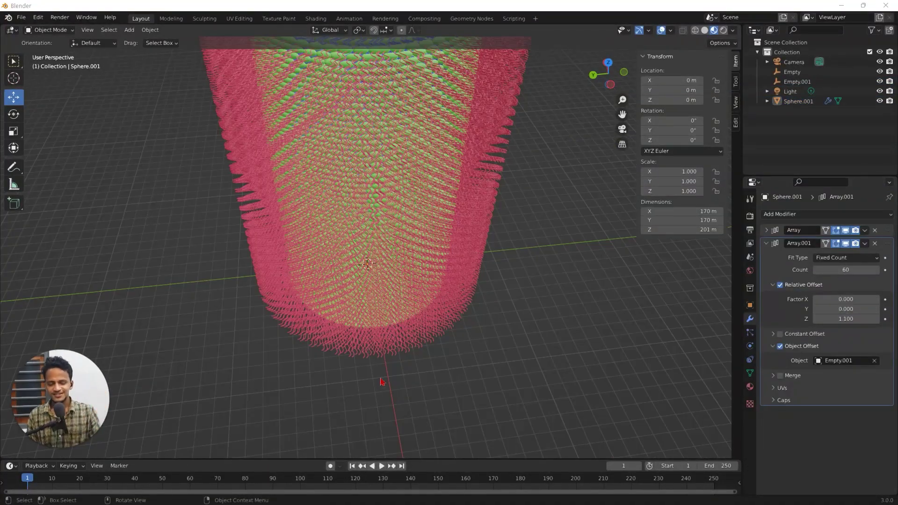
scroll(369, 359, "down", 6)
middle_click_drag(355, 325, 375, 324)
scroll(364, 280, "up", 1)
middle_click_drag(365, 283, 408, 255)
scroll(407, 255, "up", 5)
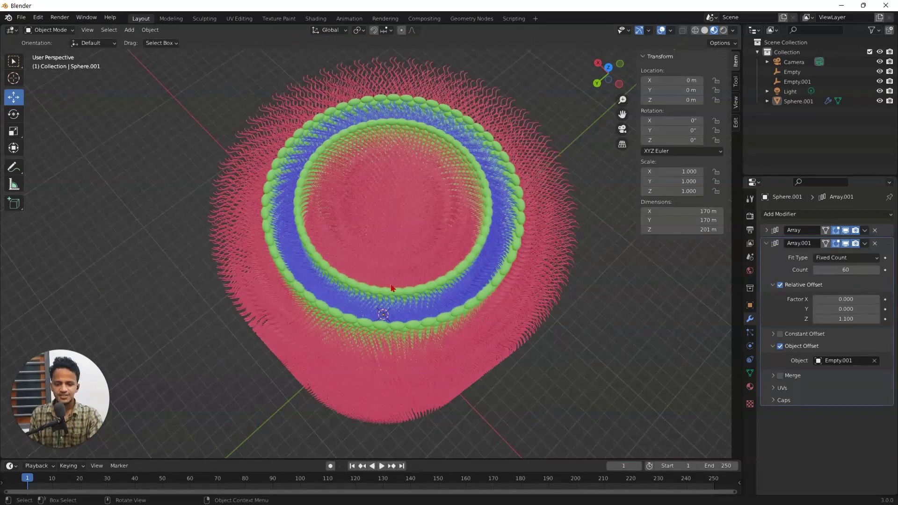
middle_click_drag(393, 293, 391, 317)
scroll(436, 271, "up", 2)
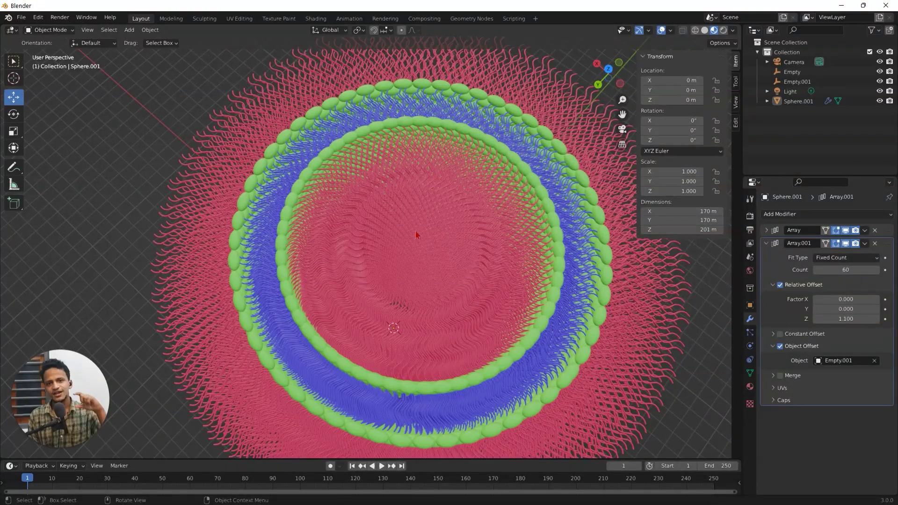
scroll(445, 197, "down", 5)
middle_click_drag(445, 197, 331, 297)
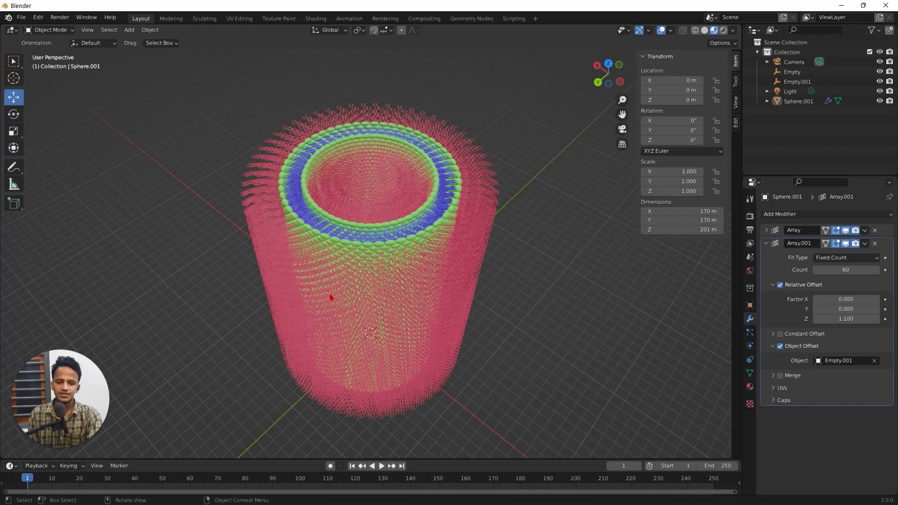
Step: Add an enlarged area light and set its power to 15000 W
key("shift+a")
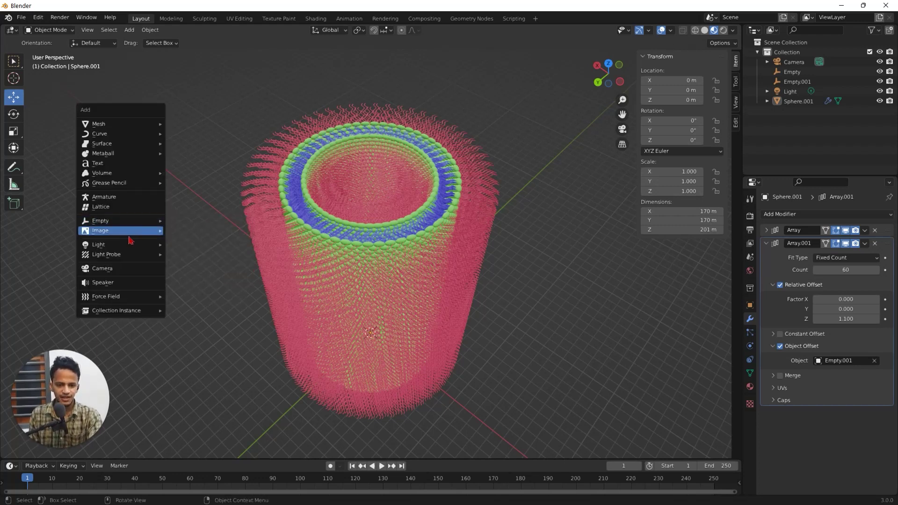
mouse_move(151, 245)
left_click(186, 277)
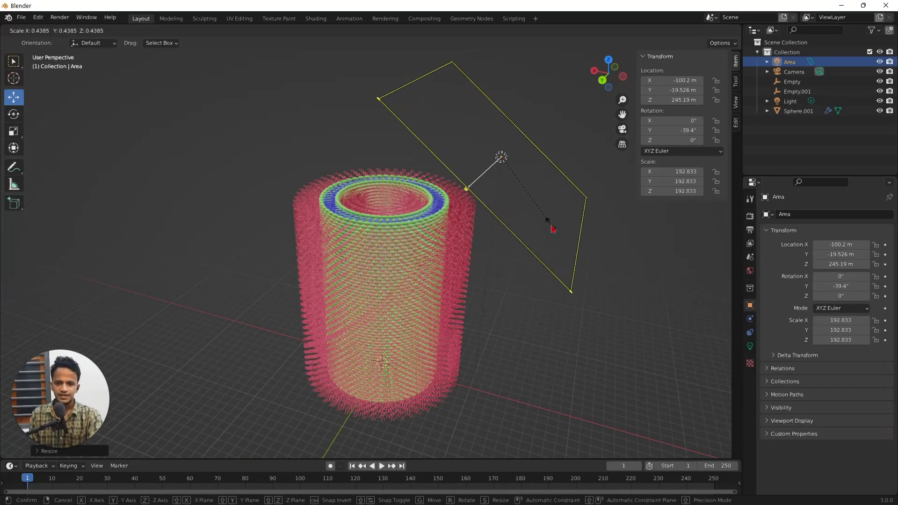
left_click(553, 228)
left_click(750, 346)
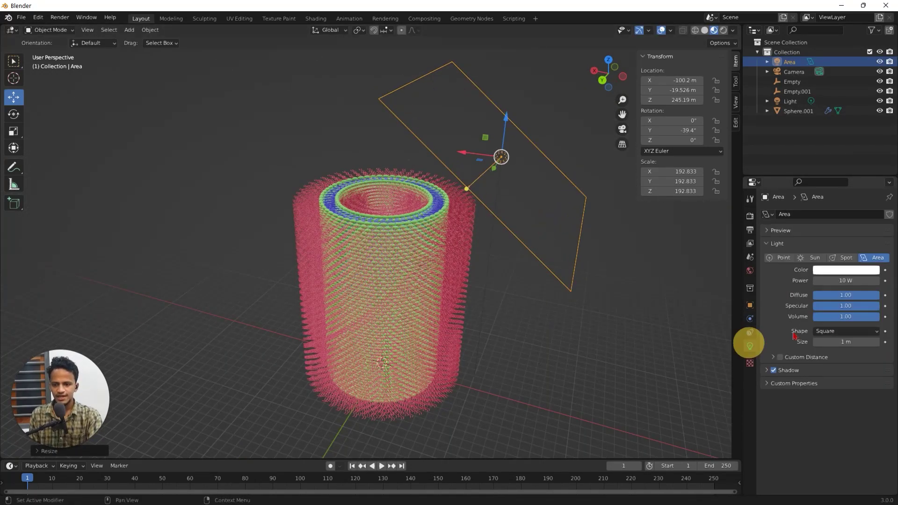
left_click(852, 280)
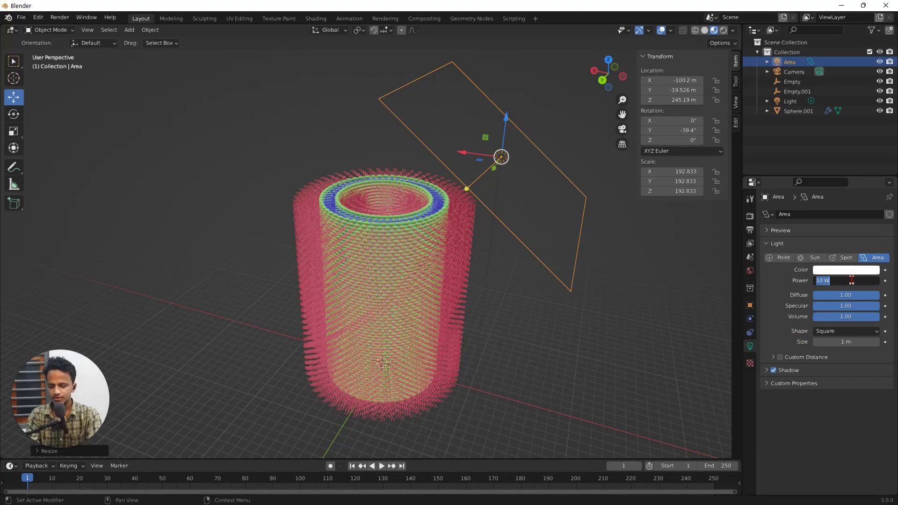
type("15000")
key("Return")
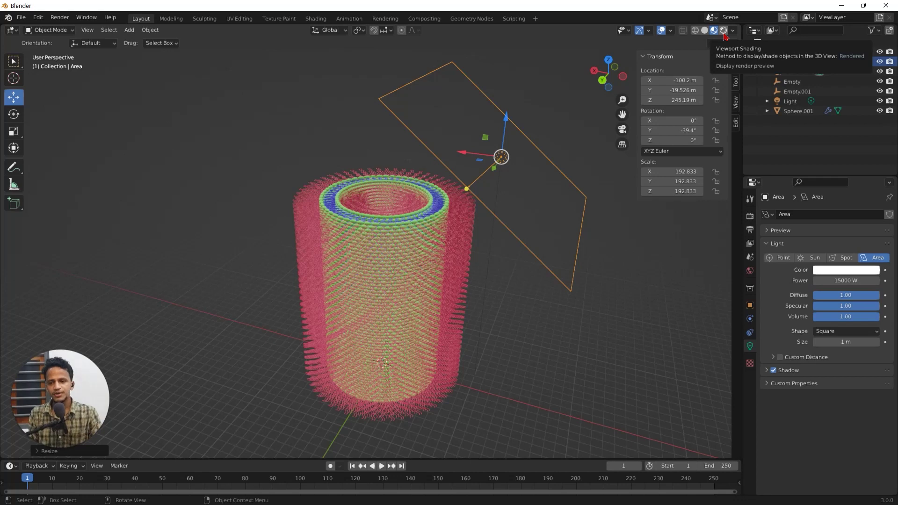
Step: Switch the viewport to Rendered shading and add a camera to the scene
left_click(724, 31)
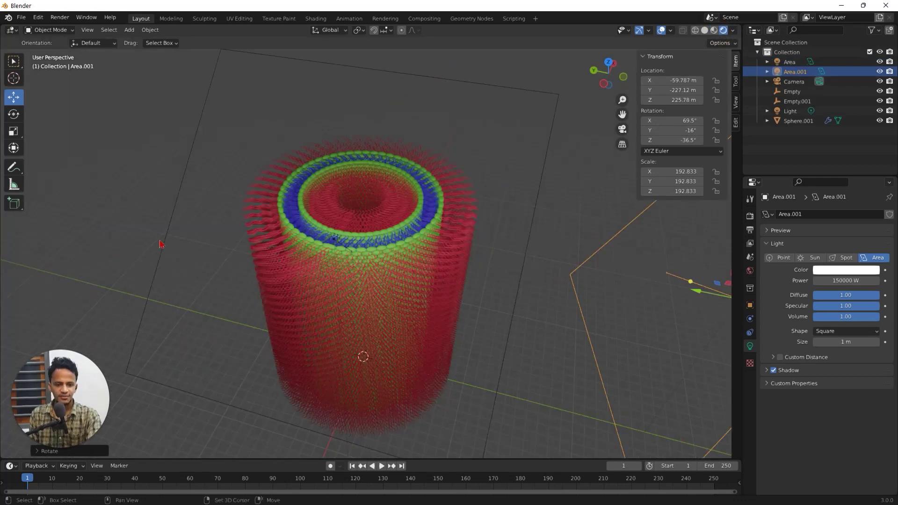
key("shift+a")
left_click(125, 263)
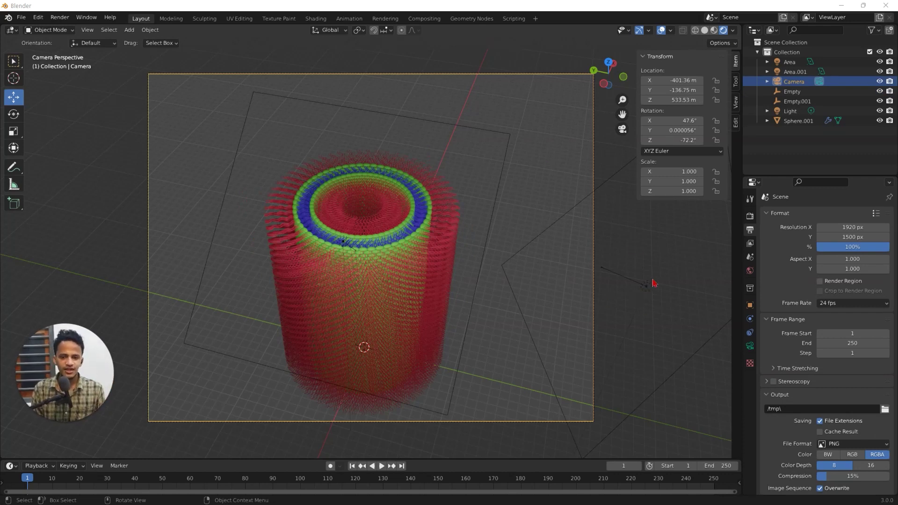
Step: Render an image through the camera with Render > Render Image
left_click(59, 18)
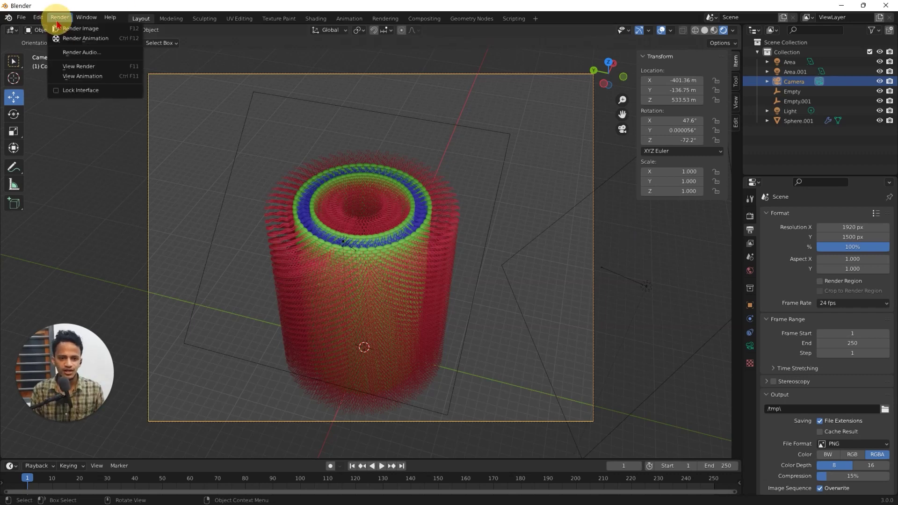
left_click(86, 30)
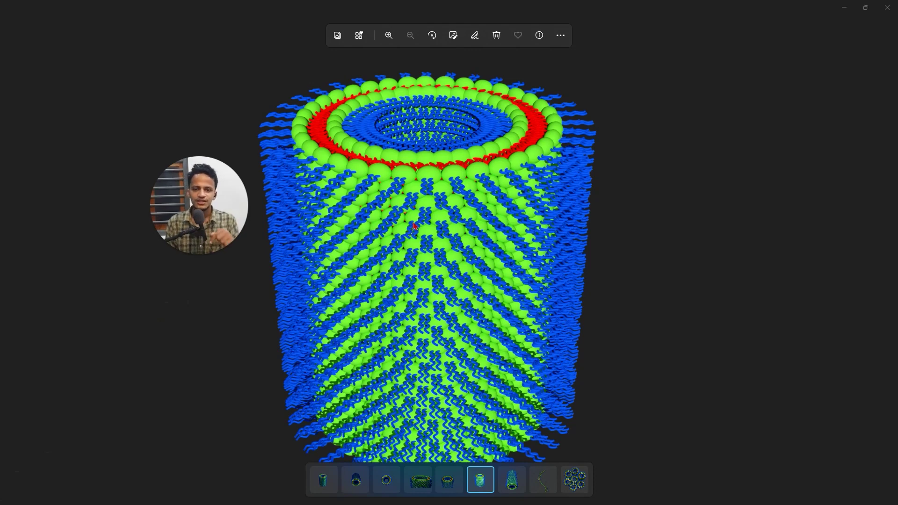
Step: Zoom into the nanotube render to show the green heads and blue tails
scroll(414, 226, "up", 4)
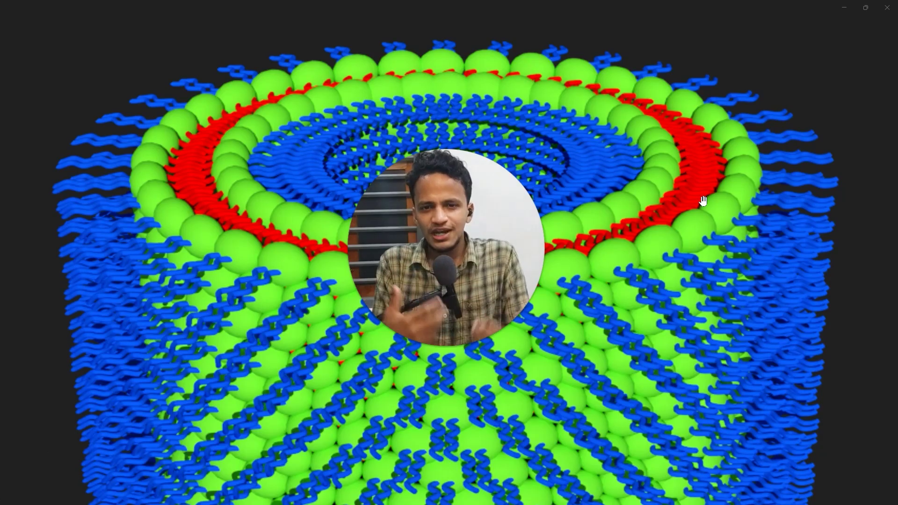